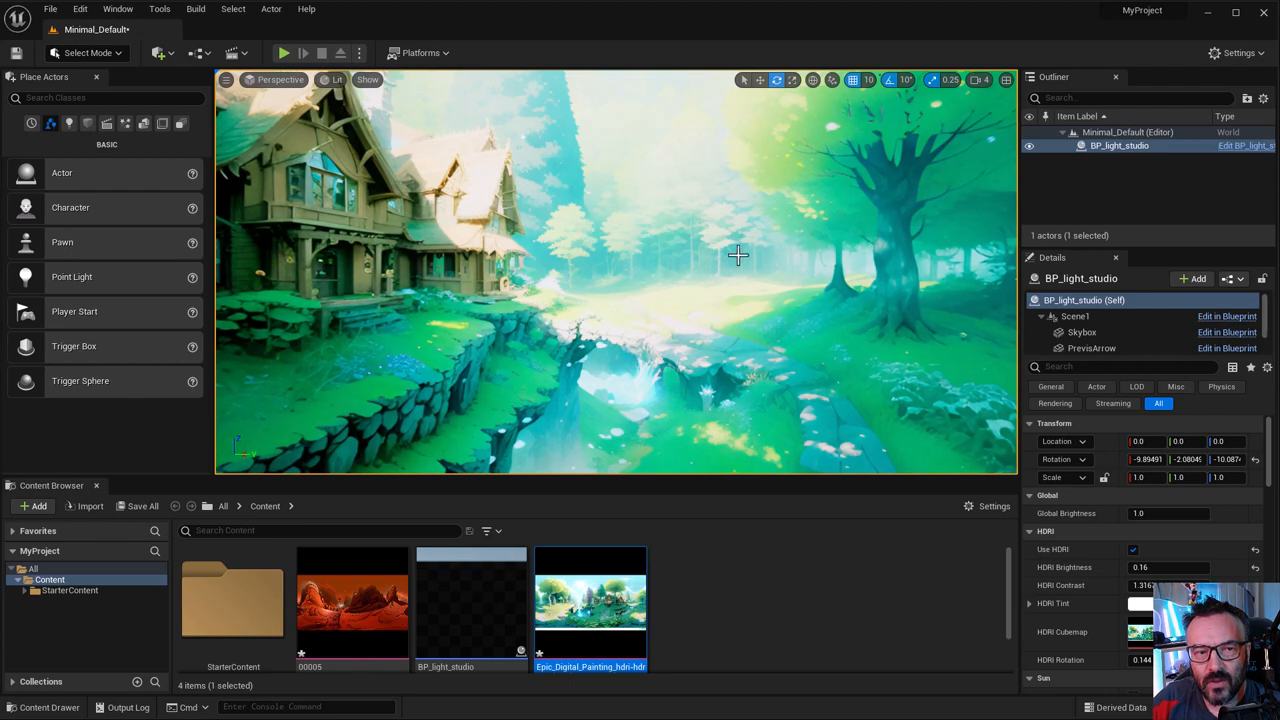
Look around the forest skybox toward the houses, stream and rocks, then the empty scene grid
{"action": "mouse_move", "coordinate": [750, 257]}
{"action": "left_mouse_down"}
{"action": "mouse_move", "coordinate": [600, 270]}
{"action": "mouse_move", "coordinate": [500, 300]}
{"action": "left_mouse_up"}
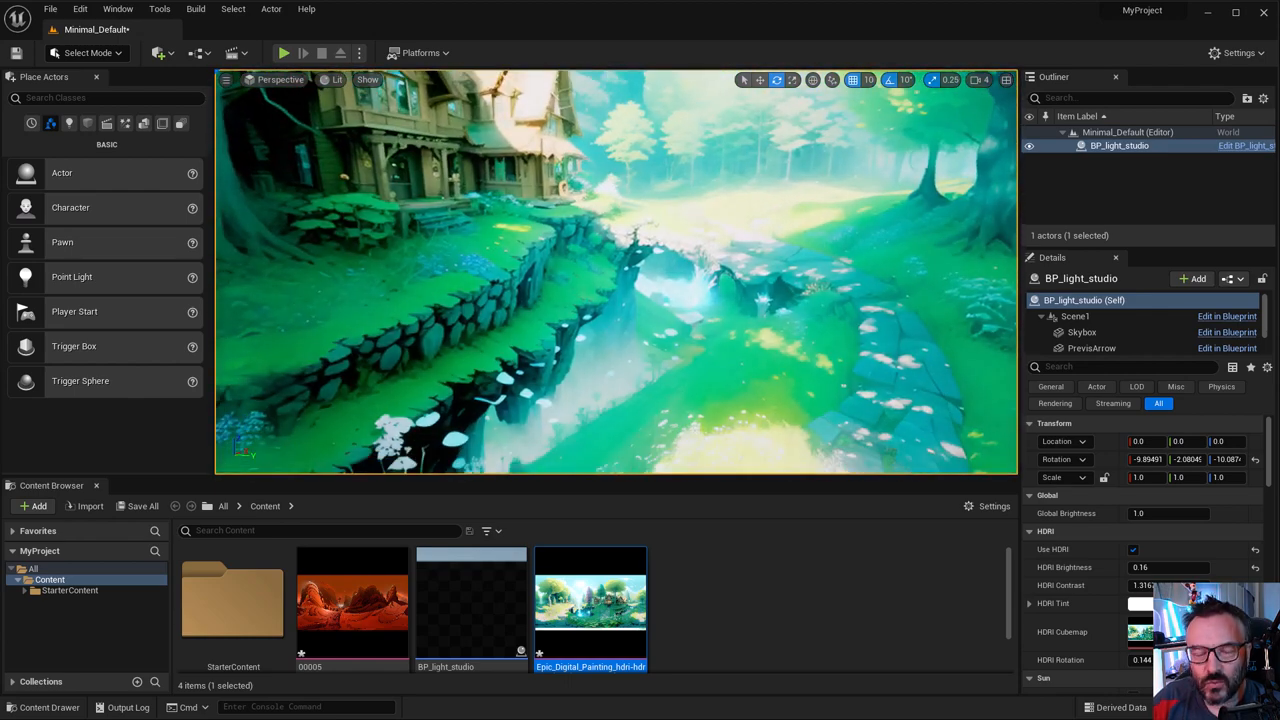
{"action": "left_click_drag", "start_coordinate": [616, 270], "coordinate": [500, 270]}
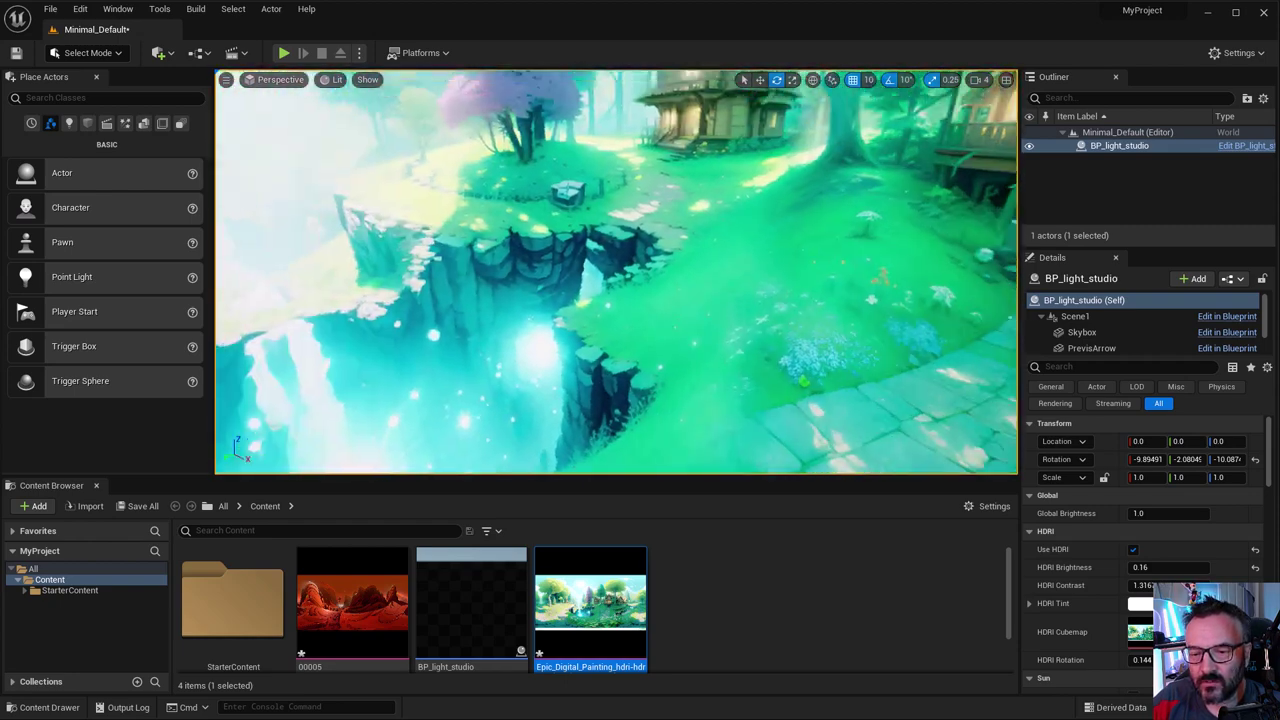
{"action": "left_click_drag", "start_coordinate": [616, 270], "coordinate": [500, 300]}
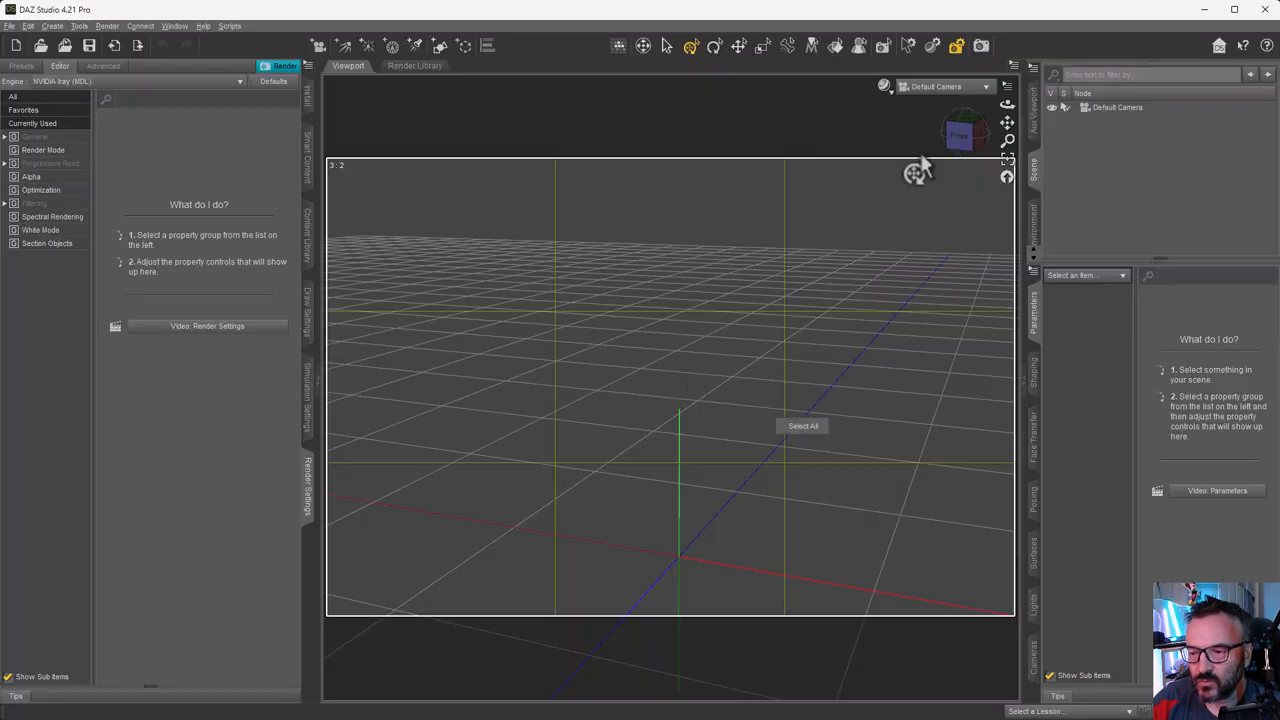
{"action": "left_click_drag", "start_coordinate": [920, 165], "coordinate": [965, 134]}
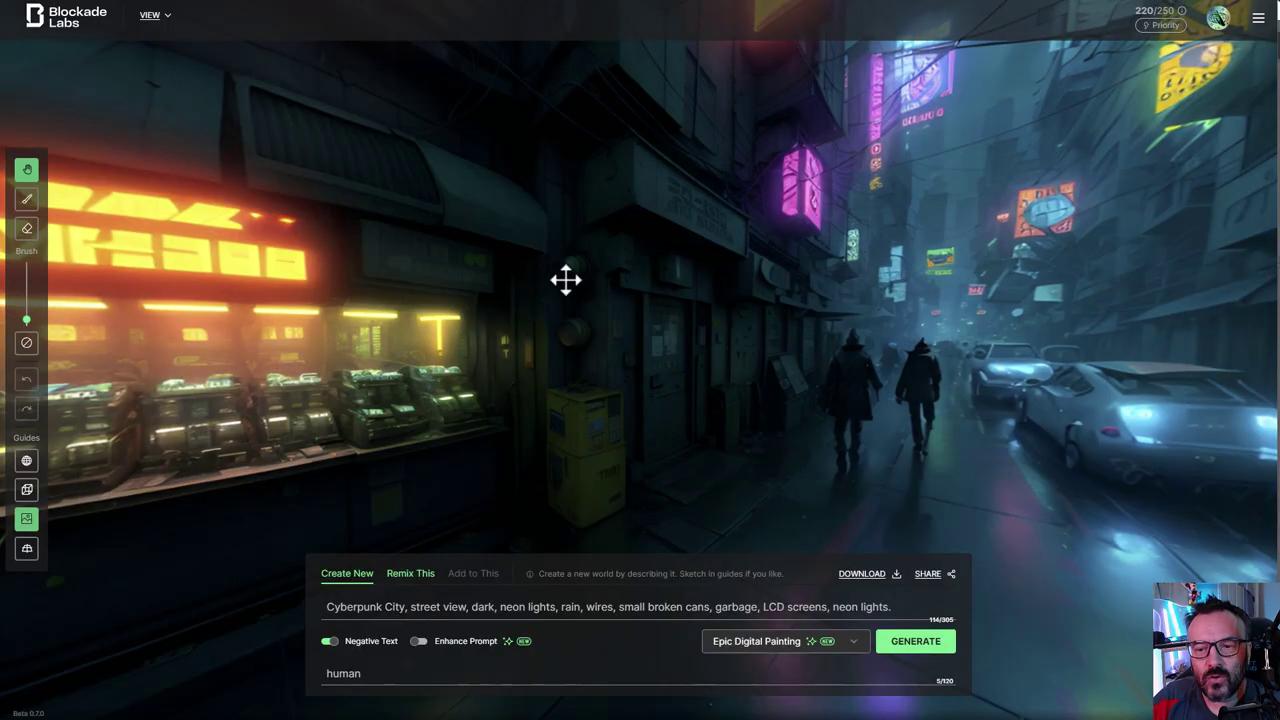
Explore the cyberpunk alley panorama: arcade machines, lit storefront, street figures, neon signs and towers
{"action": "mouse_move", "coordinate": [570, 275]}
{"action": "left_mouse_down"}
{"action": "mouse_move", "coordinate": [1088, 338]}
{"action": "mouse_move", "coordinate": [946, 265]}
{"action": "mouse_move", "coordinate": [795, 300]}
{"action": "mouse_move", "coordinate": [958, 377]}
{"action": "left_mouse_up"}
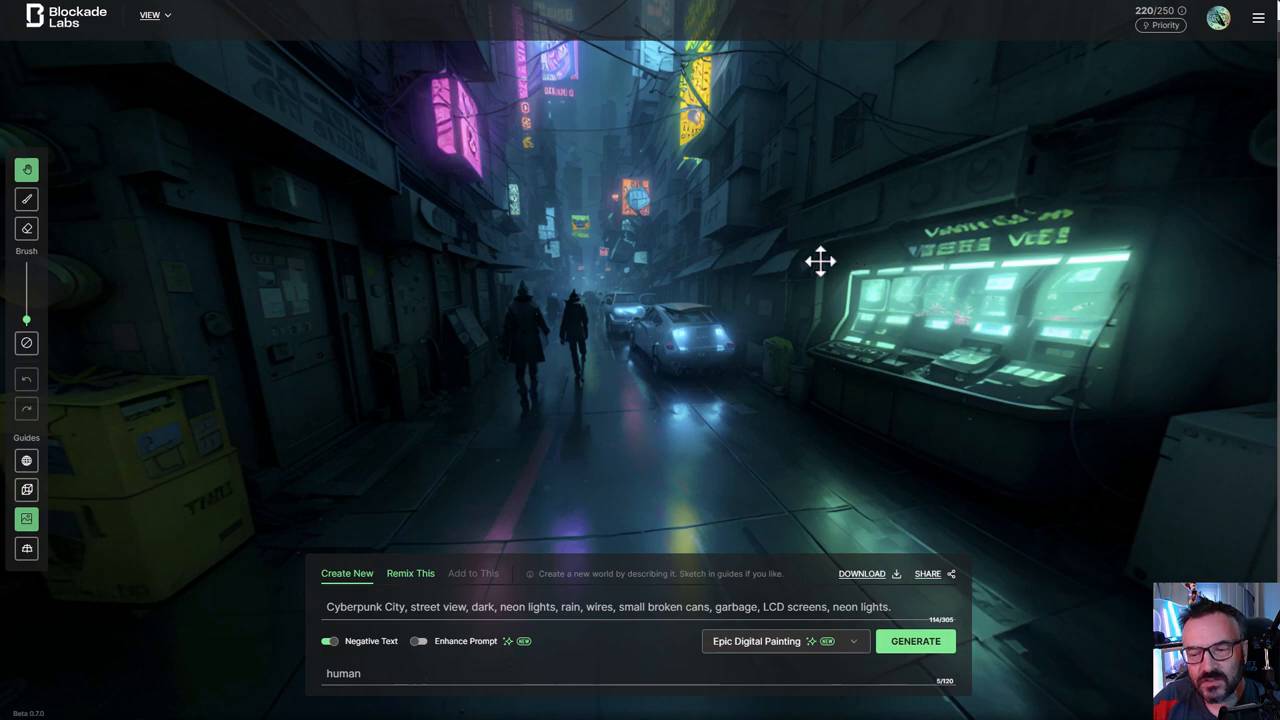
{"action": "mouse_move", "coordinate": [771, 260]}
{"action": "left_mouse_down"}
{"action": "mouse_move", "coordinate": [620, 286]}
{"action": "mouse_move", "coordinate": [647, 280]}
{"action": "left_mouse_up"}
{"action": "left_click_drag", "start_coordinate": [507, 290], "coordinate": [630, 265]}
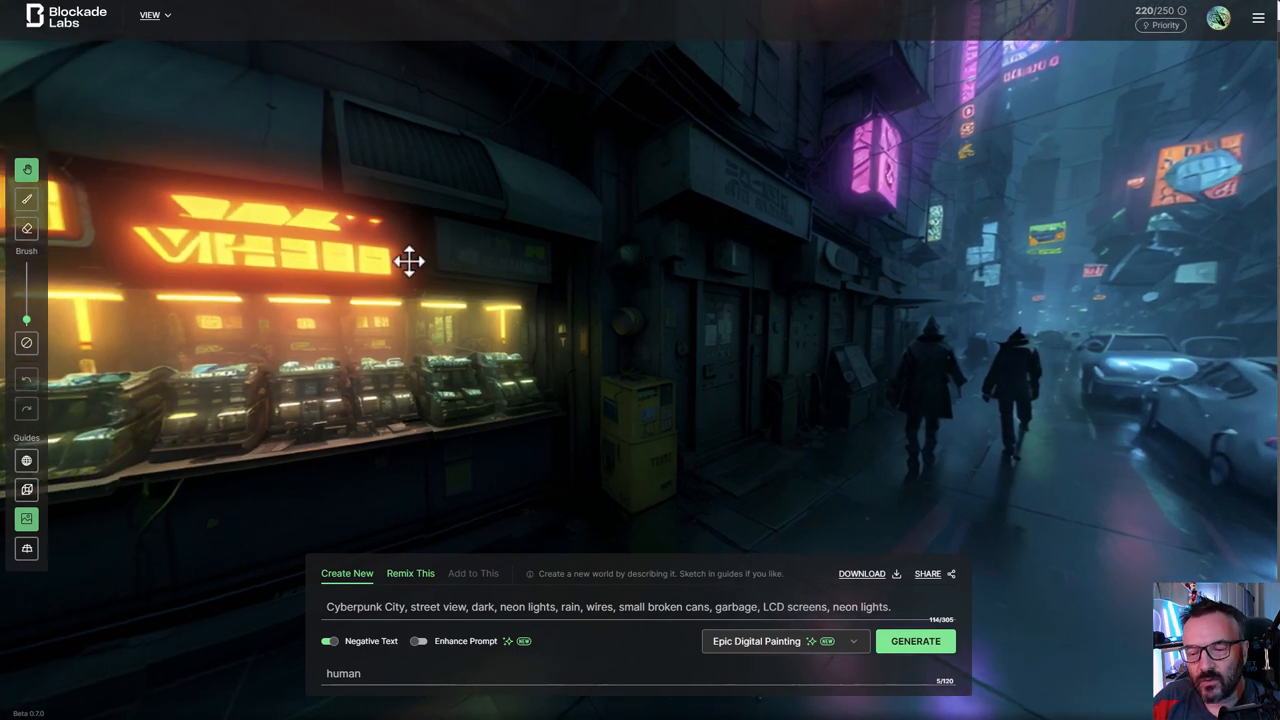
{"action": "left_click_drag", "start_coordinate": [410, 260], "coordinate": [500, 215]}
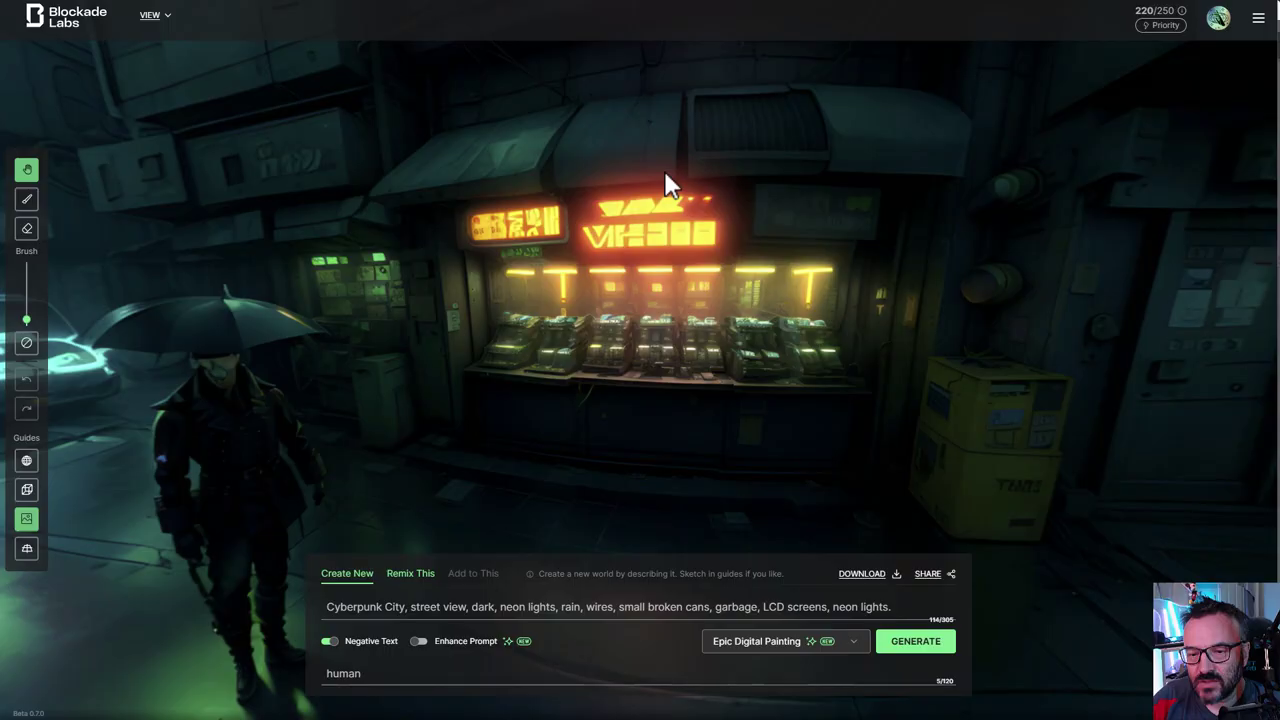
{"action": "mouse_move", "coordinate": [664, 170]}
{"action": "left_mouse_down"}
{"action": "mouse_move", "coordinate": [713, 245]}
{"action": "mouse_move", "coordinate": [1048, 207]}
{"action": "left_mouse_up"}
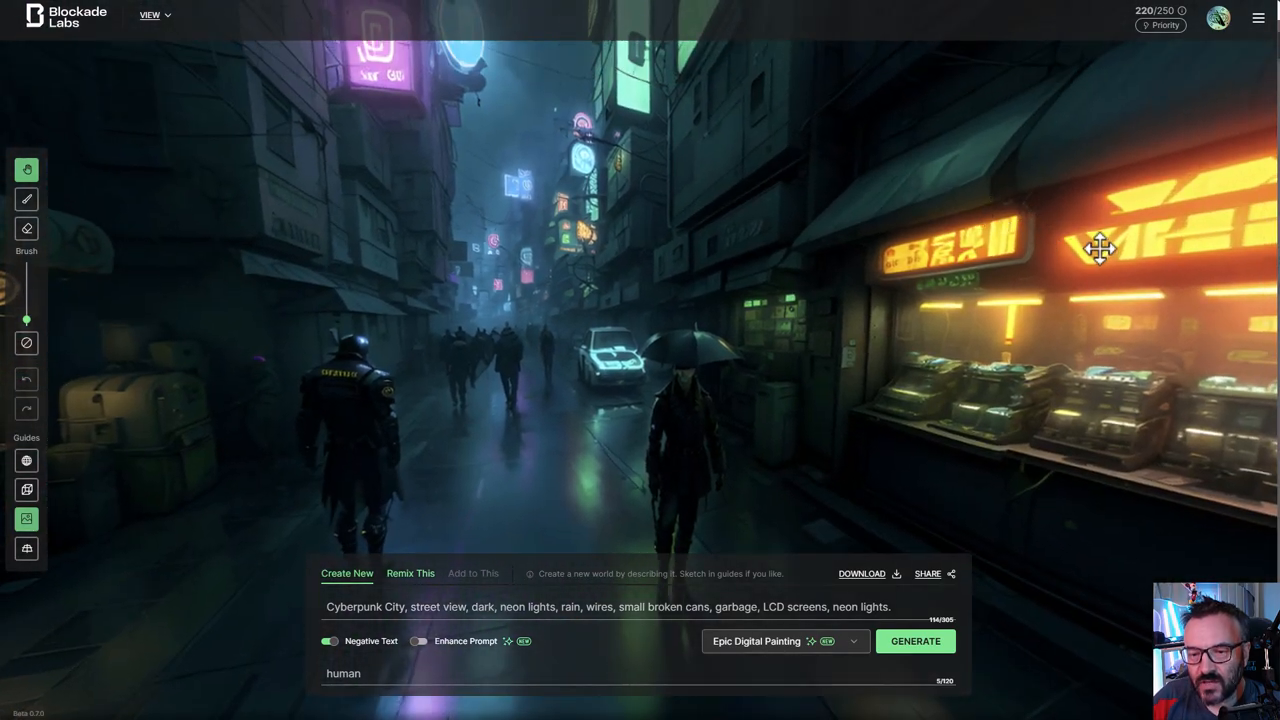
{"action": "mouse_move", "coordinate": [1048, 207]}
{"action": "left_mouse_down"}
{"action": "mouse_move", "coordinate": [825, 421]}
{"action": "mouse_move", "coordinate": [928, 320]}
{"action": "mouse_move", "coordinate": [887, 213]}
{"action": "left_mouse_up"}
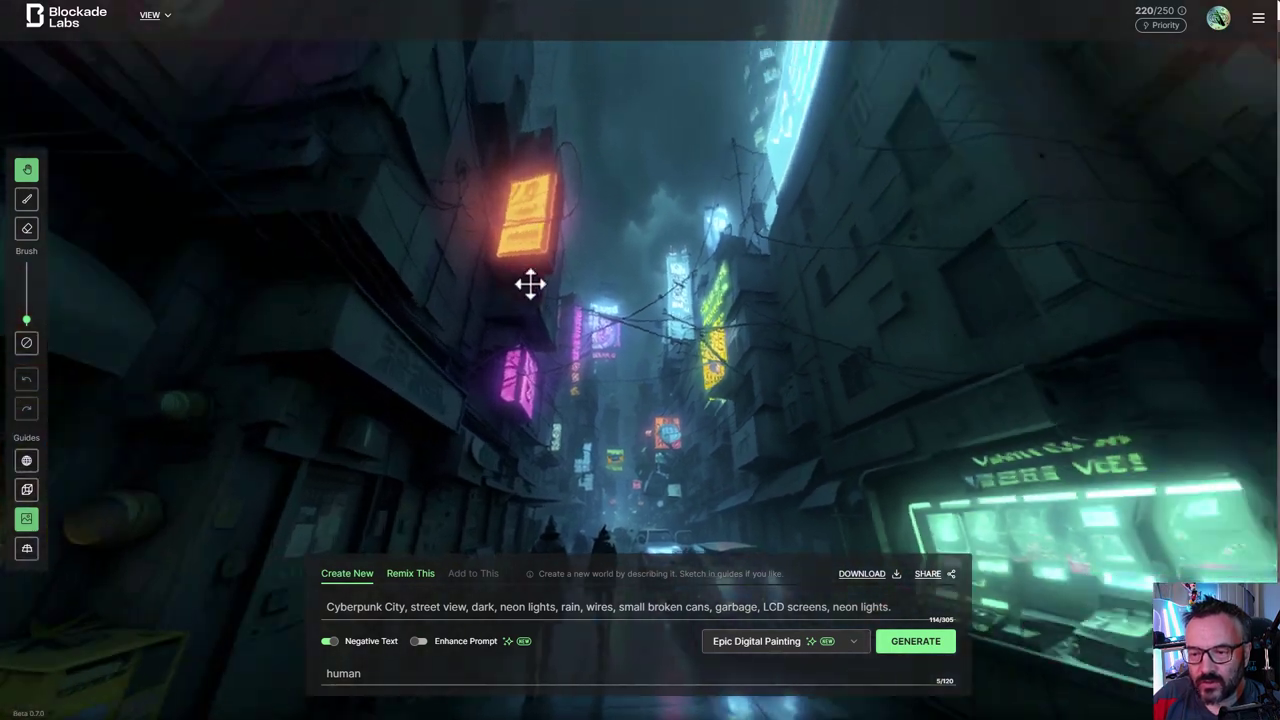
{"action": "left_click_drag", "start_coordinate": [530, 285], "coordinate": [500, 260]}
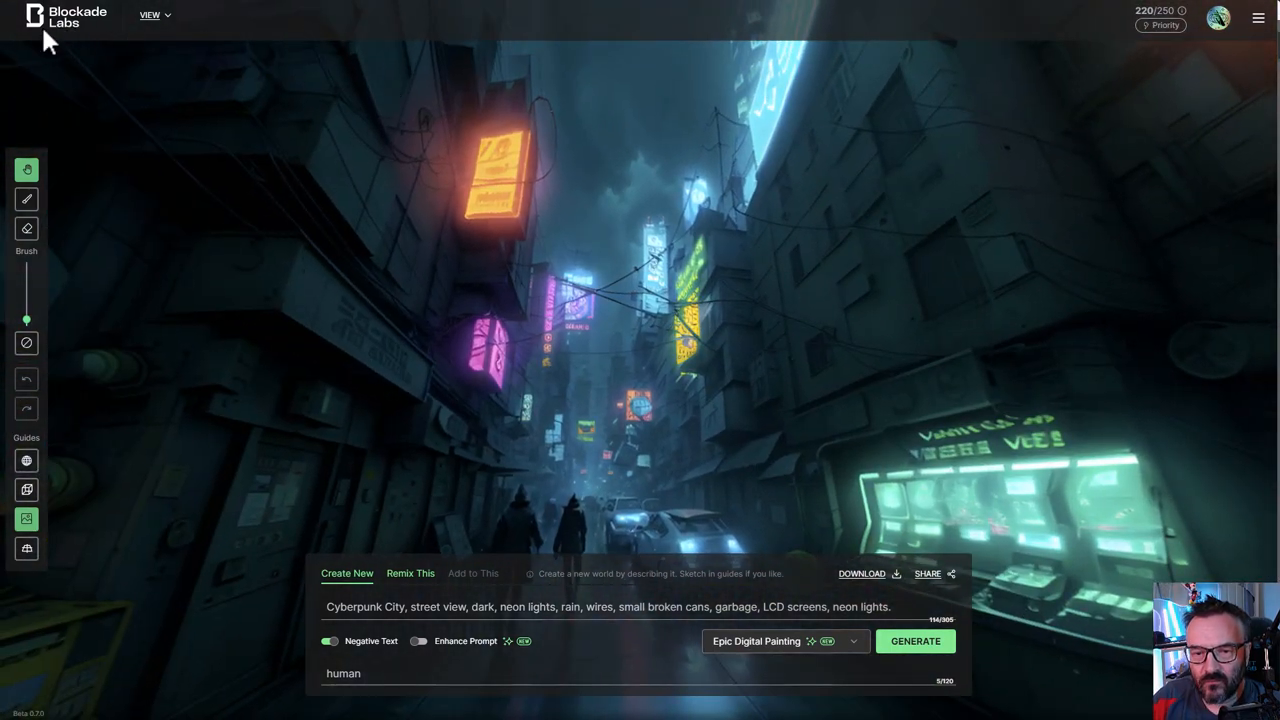
{"action": "left_click_drag", "start_coordinate": [814, 291], "coordinate": [695, 190]}
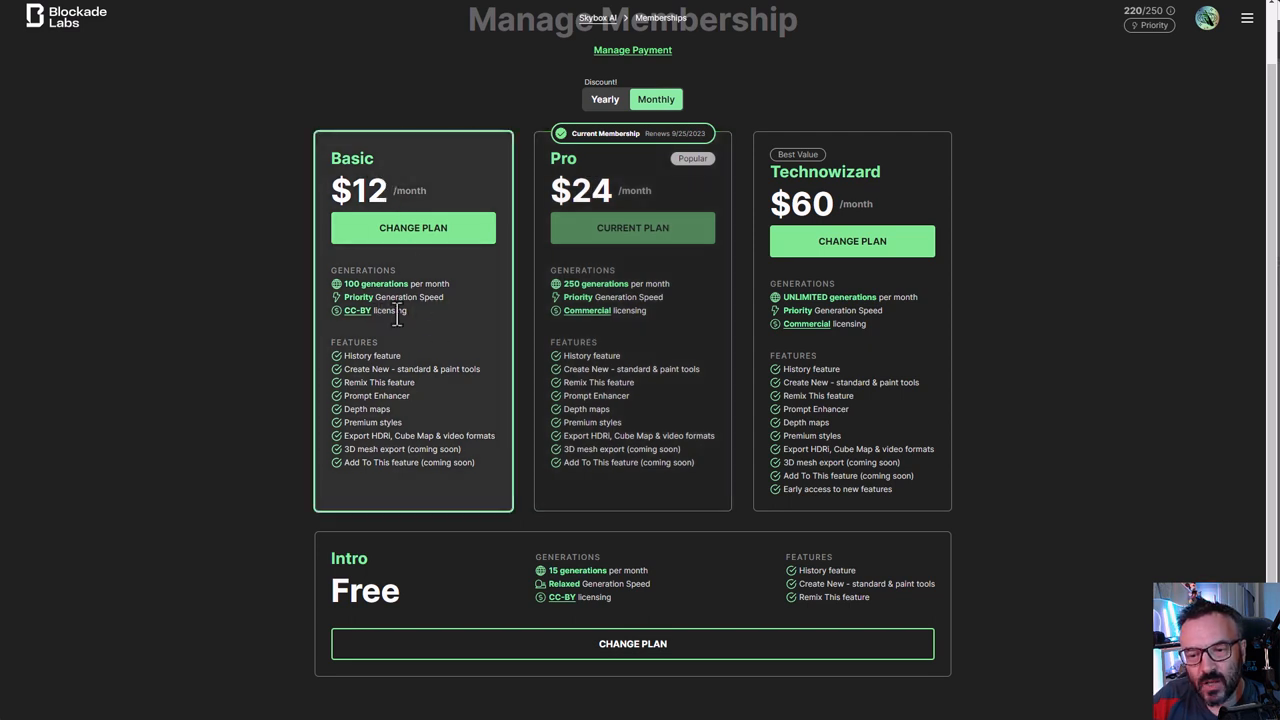
Highlight and then clear the CC-BY licensing text on the Basic plan card
{"action": "left_click_drag", "start_coordinate": [386, 312], "coordinate": [325, 309]}
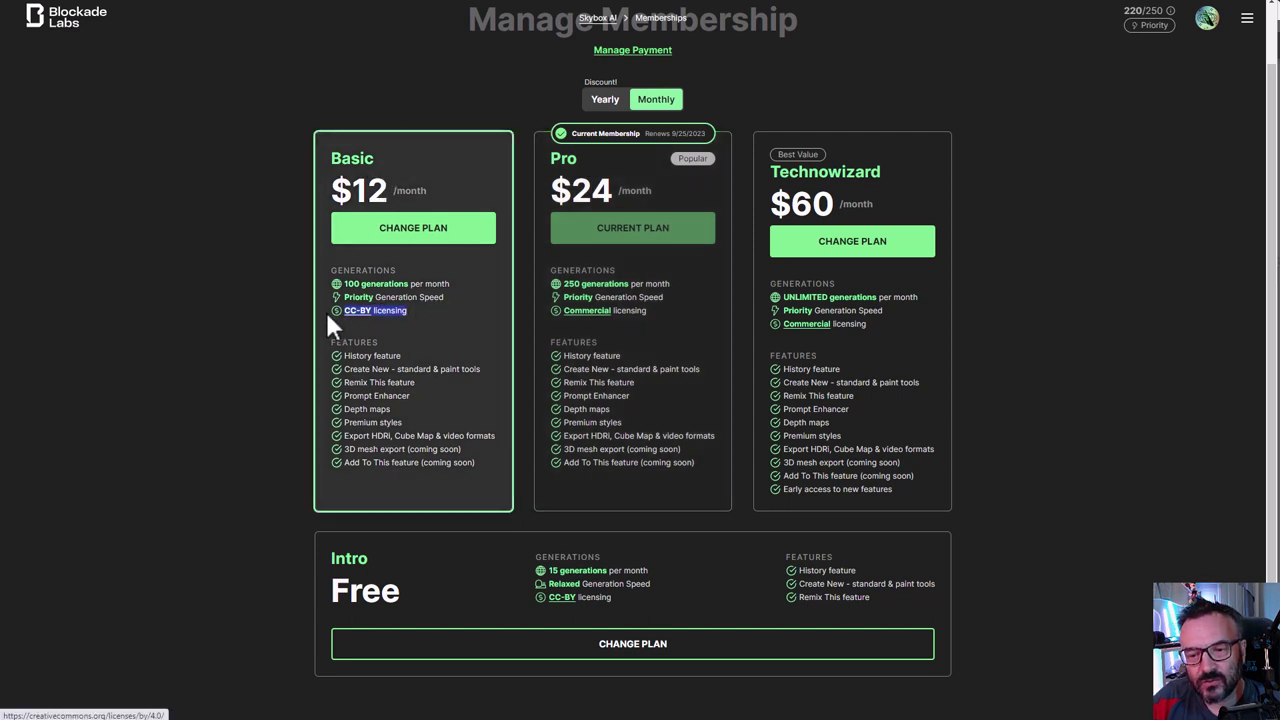
{"action": "left_click", "coordinate": [163, 278]}
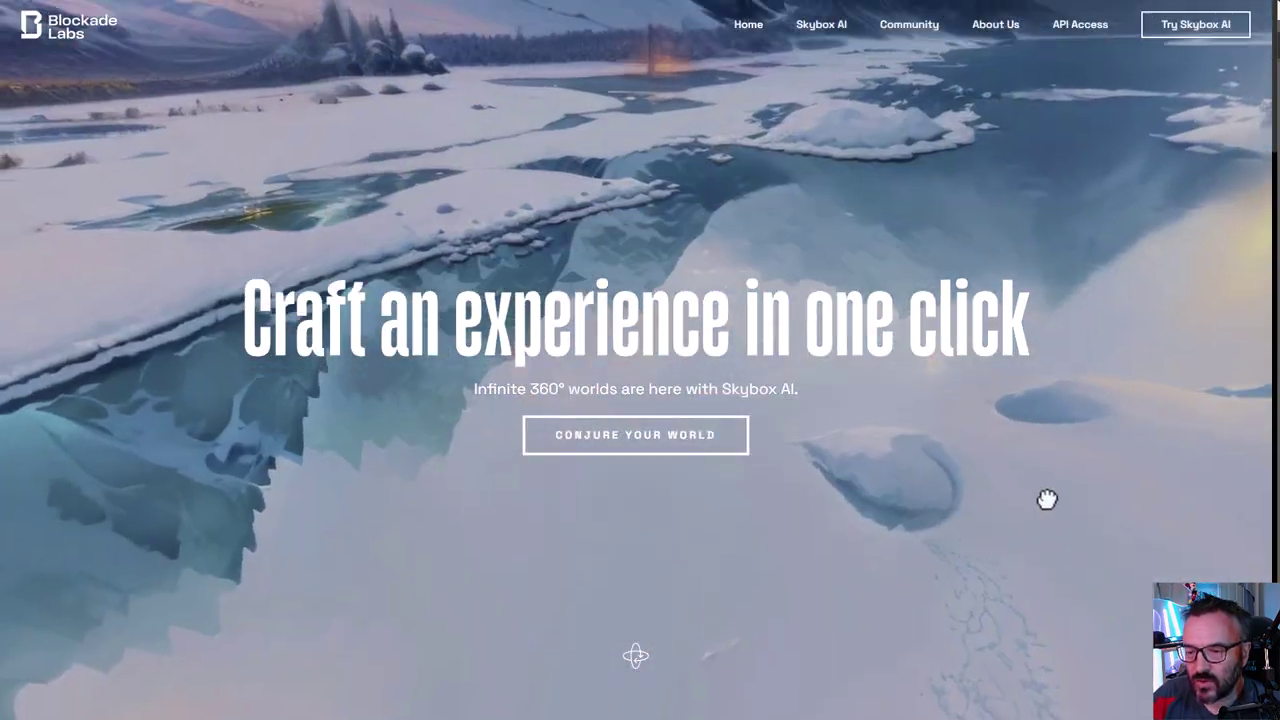
Pan around the landing page's snowy and floating-cliffs panoramas, then launch Try Skybox AI
{"action": "left_click_drag", "start_coordinate": [1044, 441], "coordinate": [472, 84]}
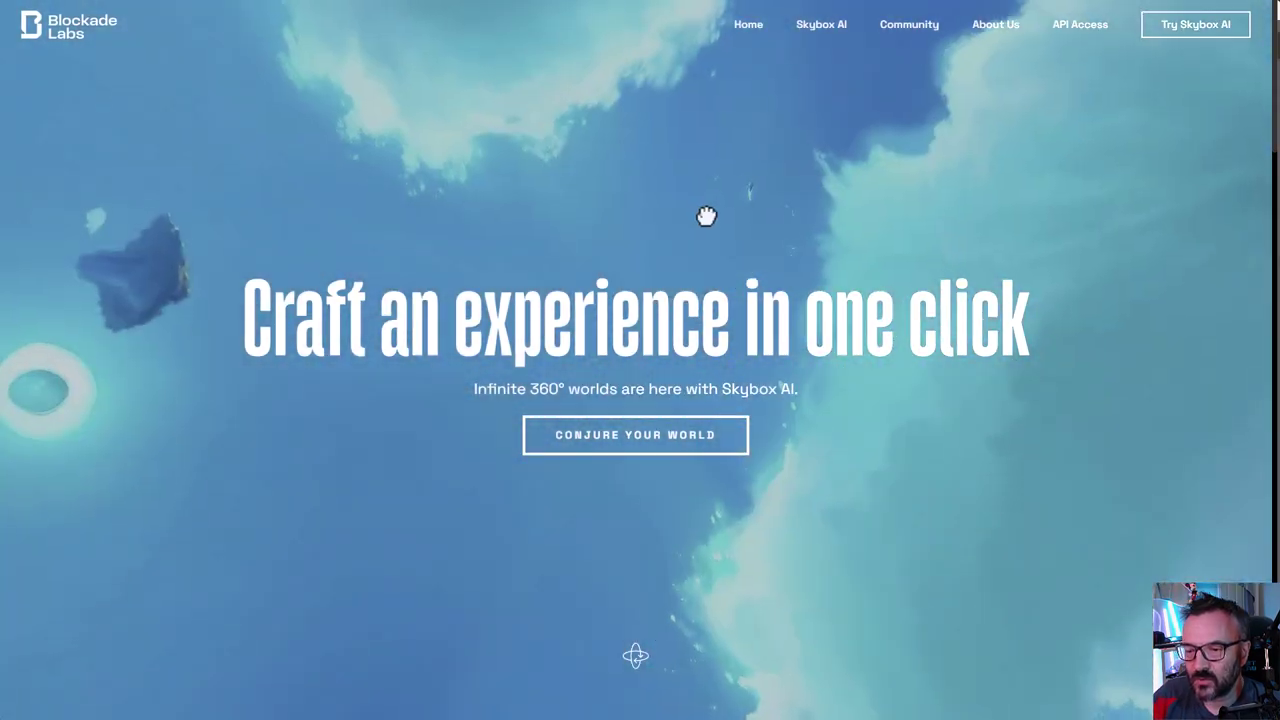
{"action": "left_click_drag", "start_coordinate": [710, 210], "coordinate": [728, 76]}
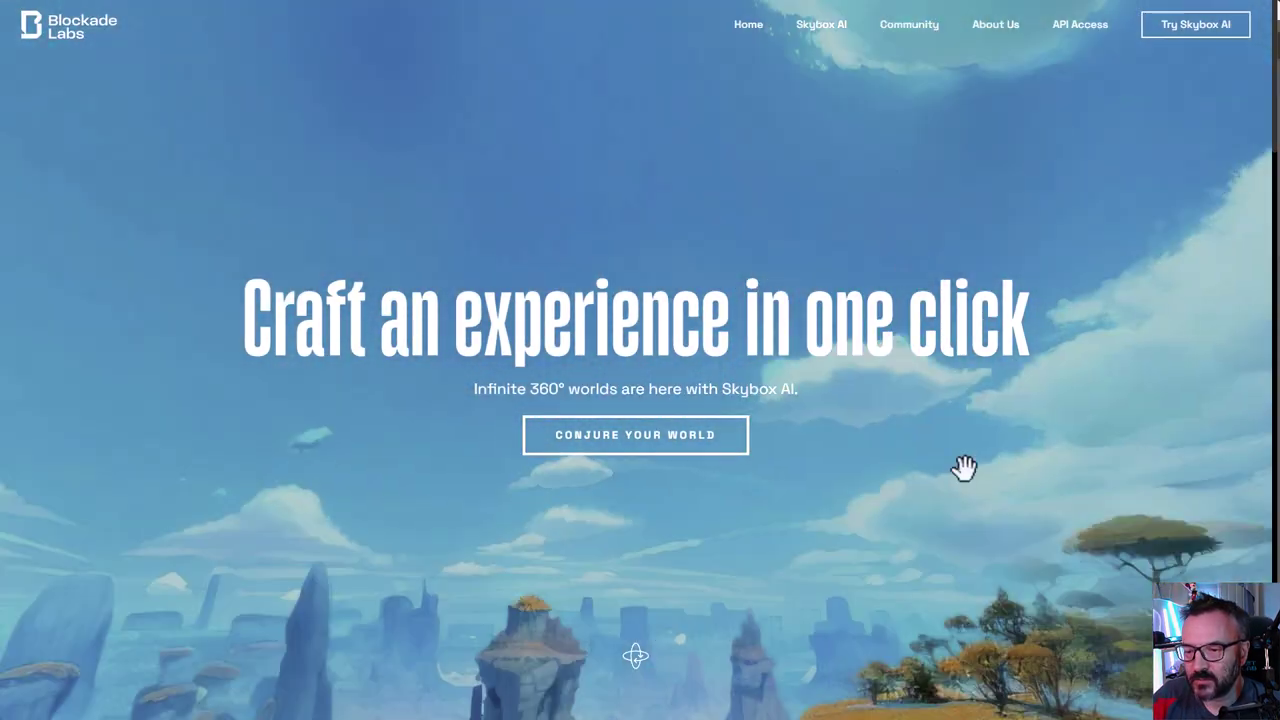
{"action": "left_click_drag", "start_coordinate": [960, 468], "coordinate": [315, 106]}
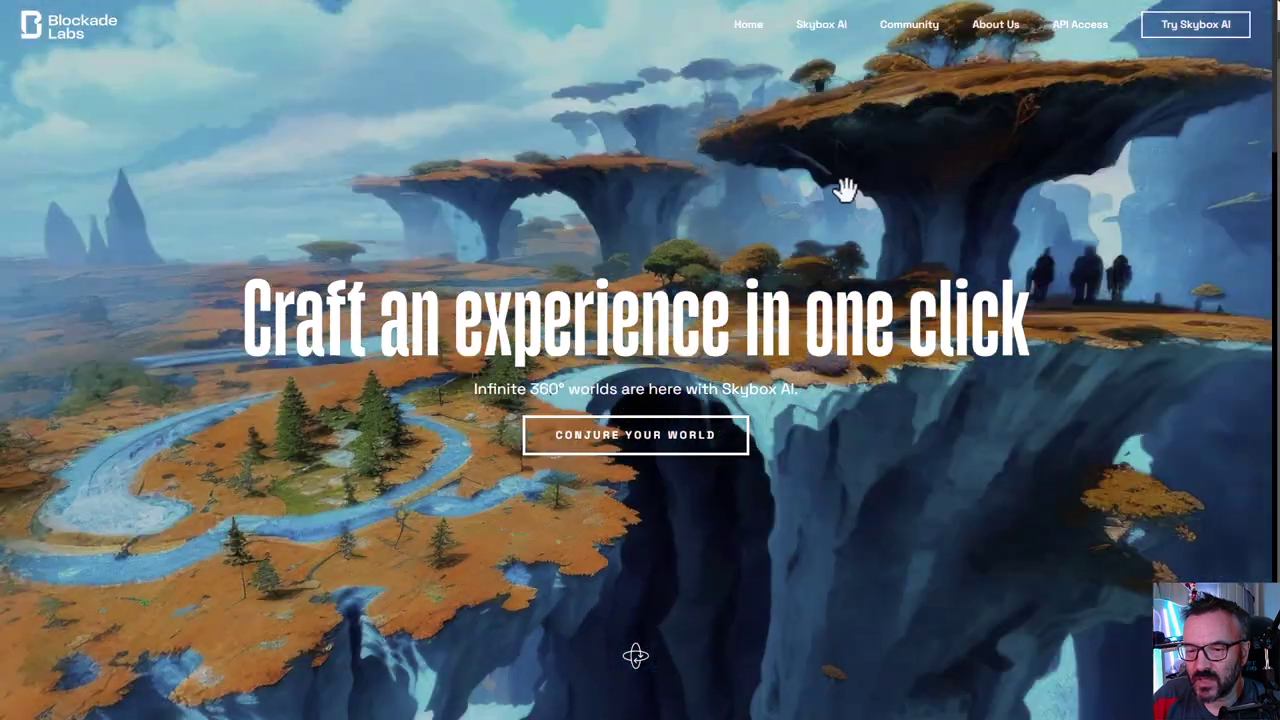
{"action": "left_click_drag", "start_coordinate": [840, 185], "coordinate": [362, 137]}
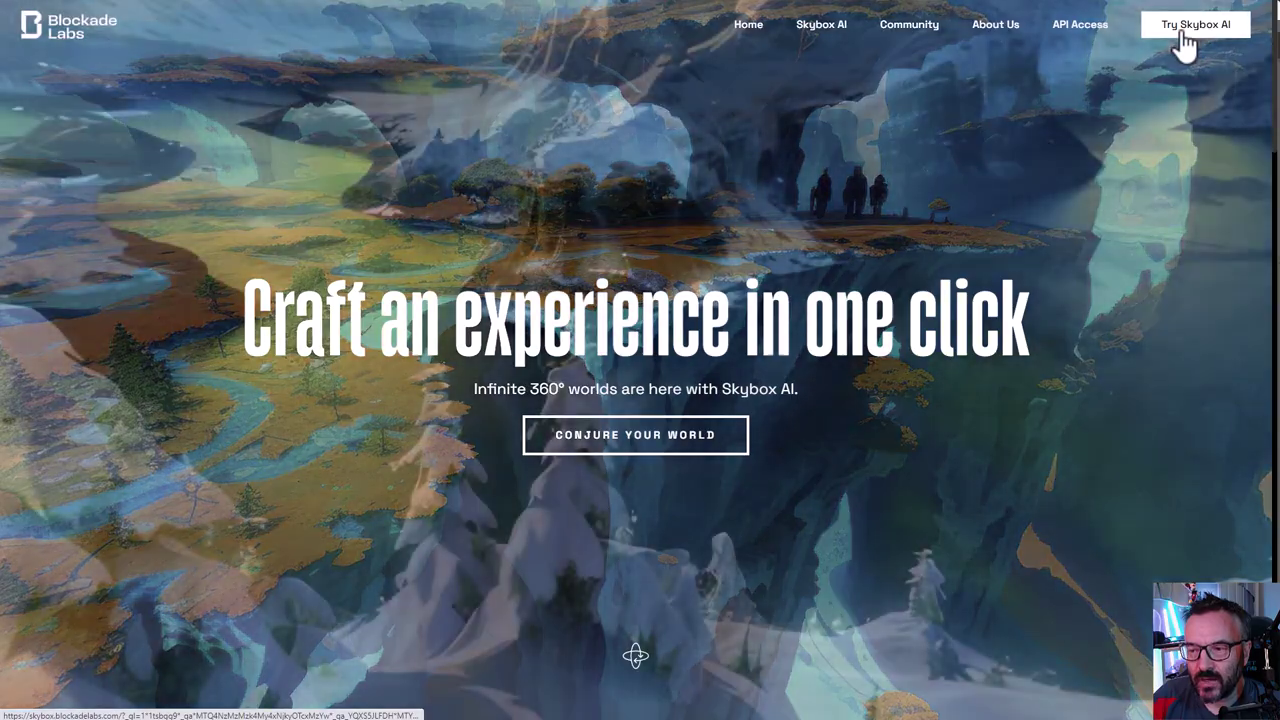
{"action": "left_click", "coordinate": [1185, 42]}
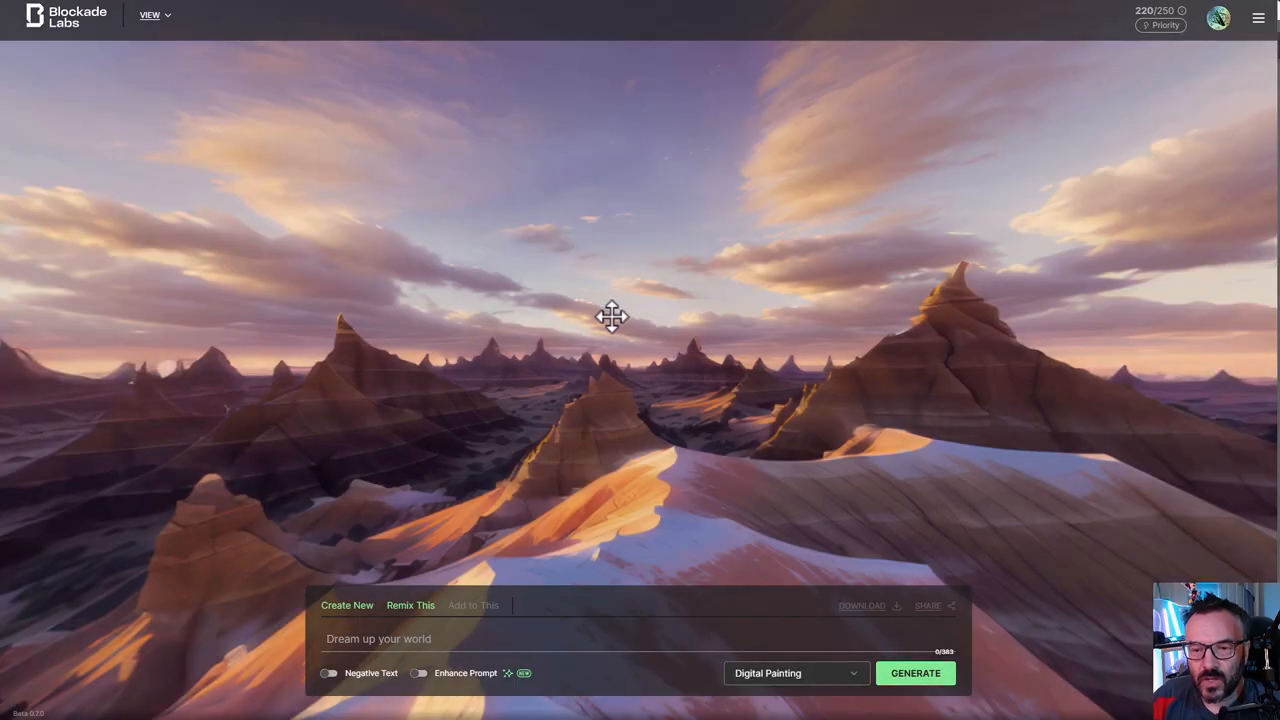
{"action": "mouse_move", "coordinate": [616, 310]}
{"action": "left_mouse_down"}
{"action": "mouse_move", "coordinate": [587, 252]}
{"action": "mouse_move", "coordinate": [587, 285]}
{"action": "left_mouse_up"}
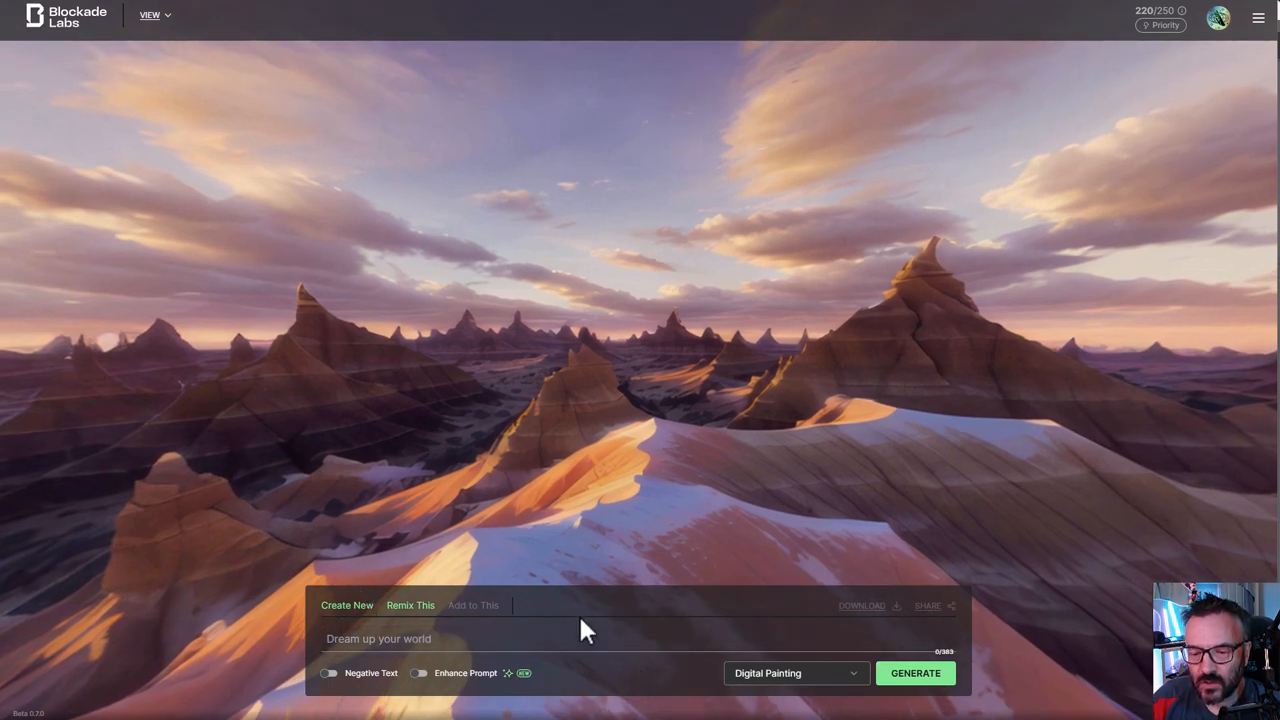
{"action": "left_click", "coordinate": [330, 673]}
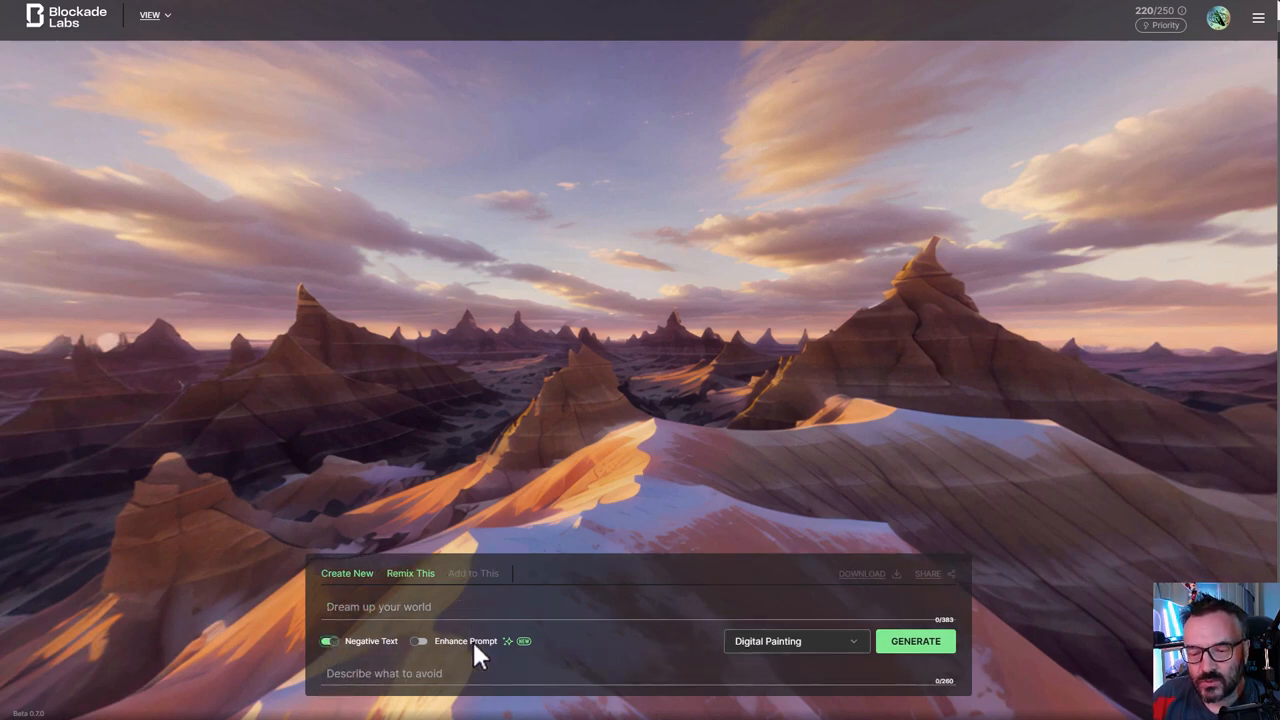
{"action": "left_click", "coordinate": [329, 641]}
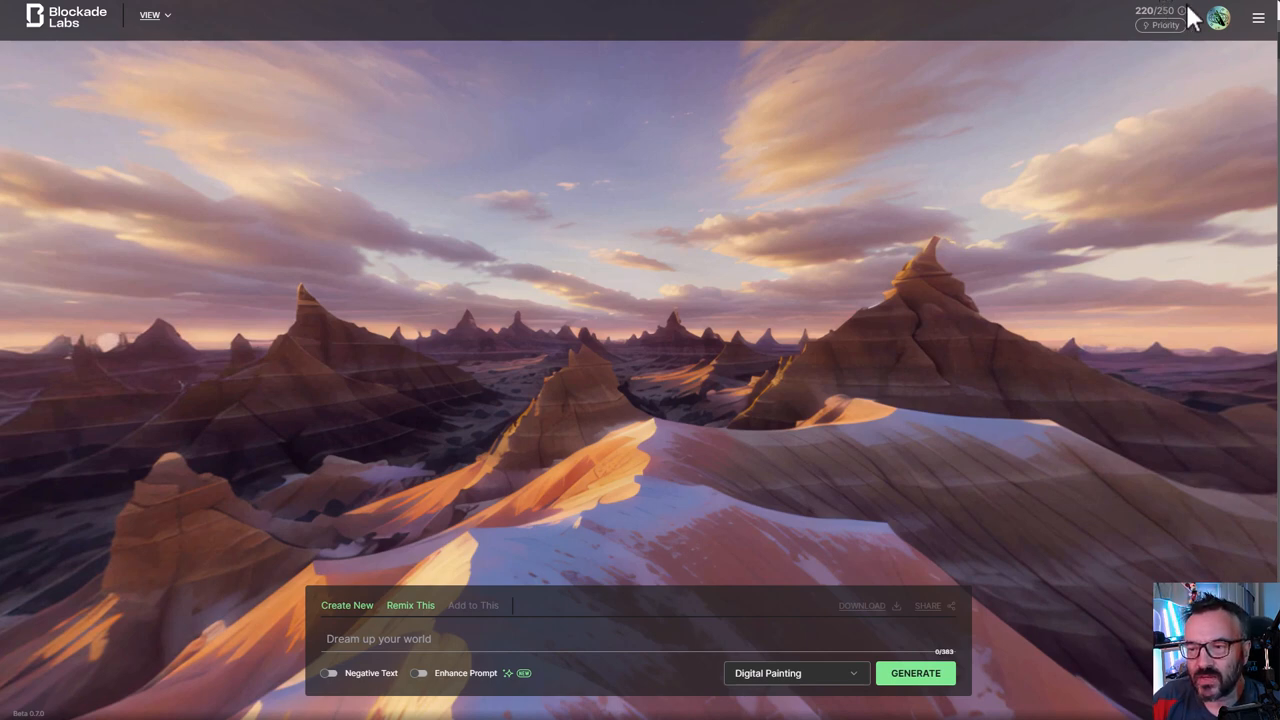
{"action": "left_click_drag", "start_coordinate": [1136, 10], "coordinate": [1155, 10]}
{"action": "left_click", "coordinate": [1008, 30]}
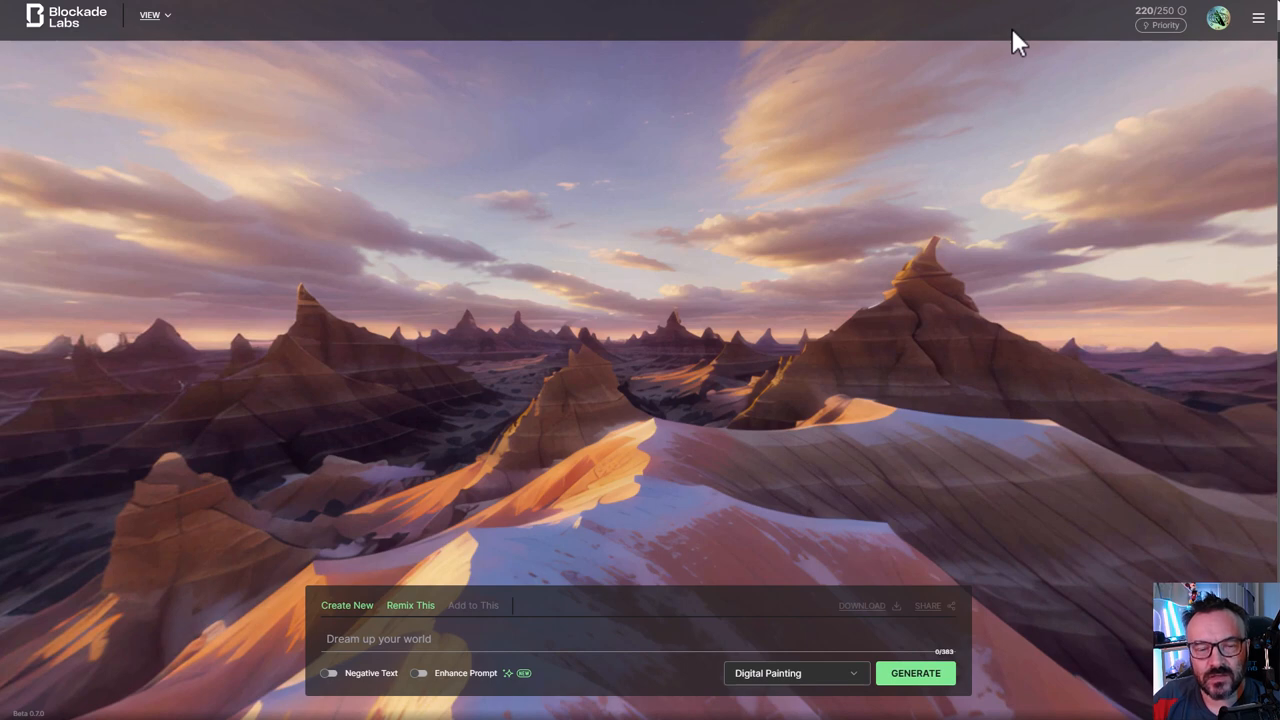
{"action": "left_click", "coordinate": [359, 639]}
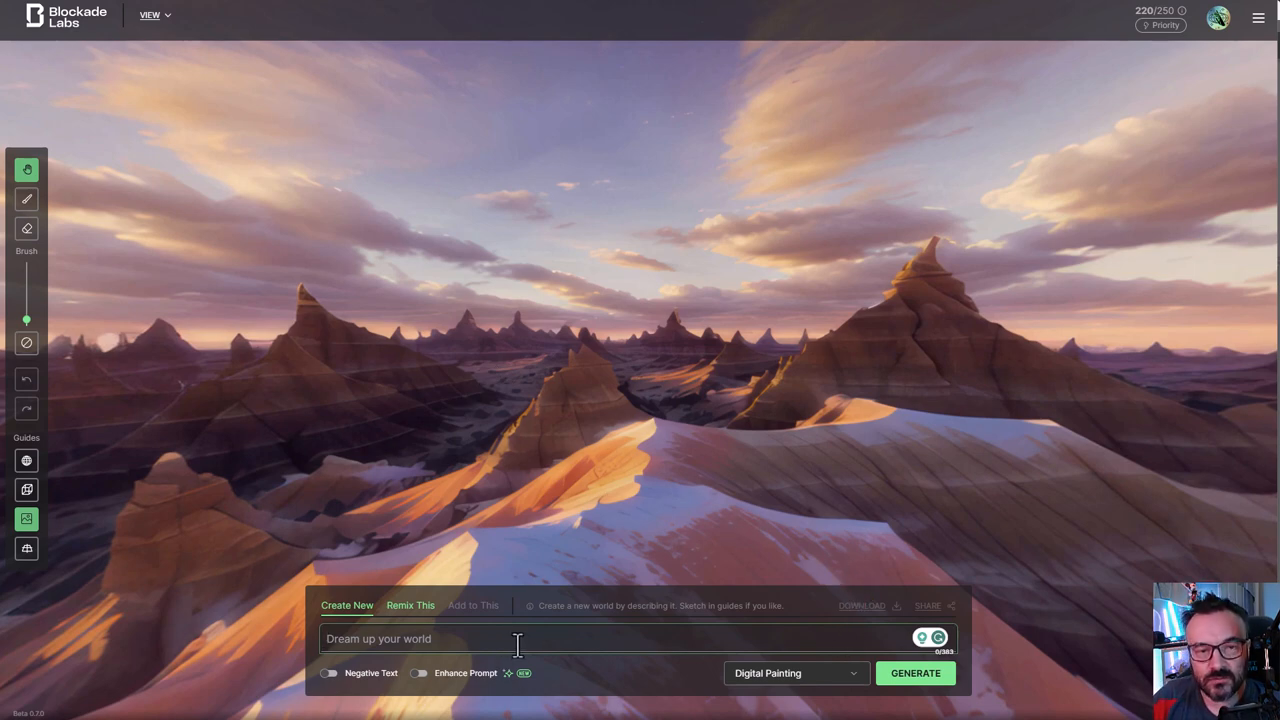
Browse the art style list from the prompt area, leaving Digital Painting selected
{"action": "left_click", "coordinate": [718, 645]}
{"action": "left_click", "coordinate": [838, 680]}
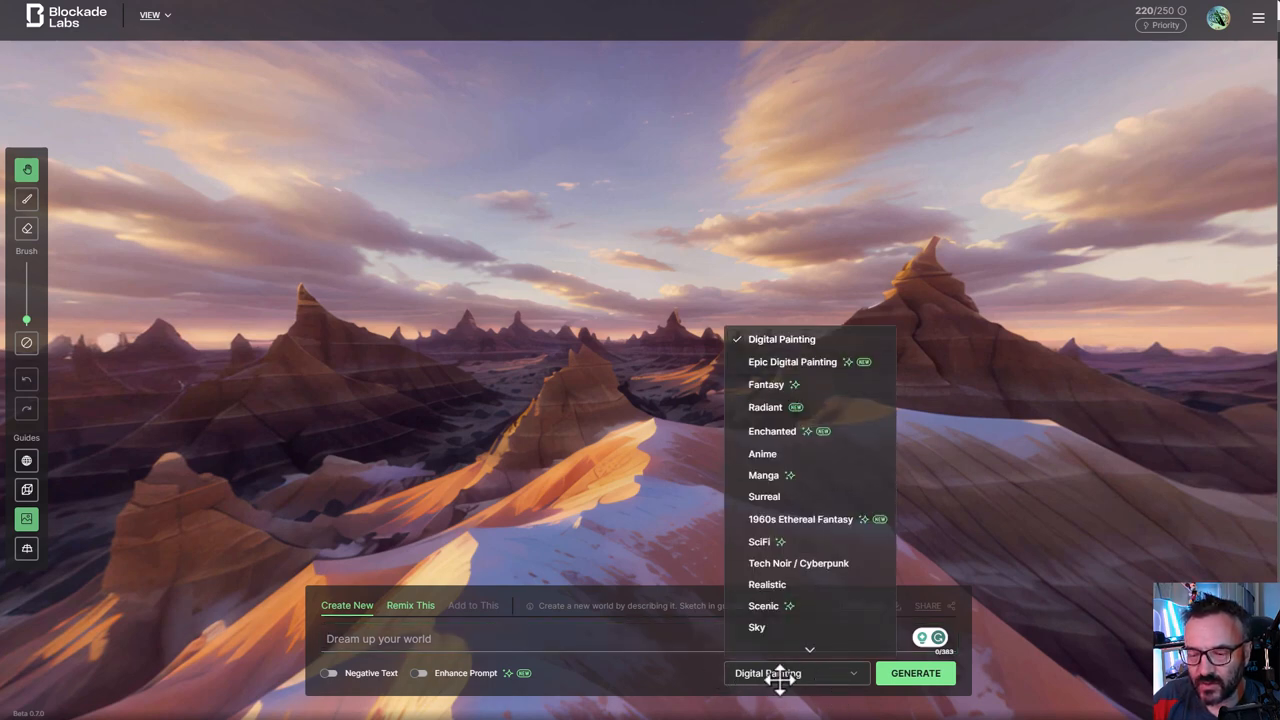
{"action": "scroll", "coordinate": [795, 395], "scroll_direction": "down", "scroll_amount": 5}
{"action": "scroll", "coordinate": [800, 410], "scroll_direction": "down", "scroll_amount": 3}
{"action": "scroll", "coordinate": [798, 412], "scroll_direction": "down", "scroll_amount": 3}
{"action": "scroll", "coordinate": [798, 440], "scroll_direction": "down", "scroll_amount": 2}
{"action": "scroll", "coordinate": [797, 460], "scroll_direction": "up", "scroll_amount": 10}
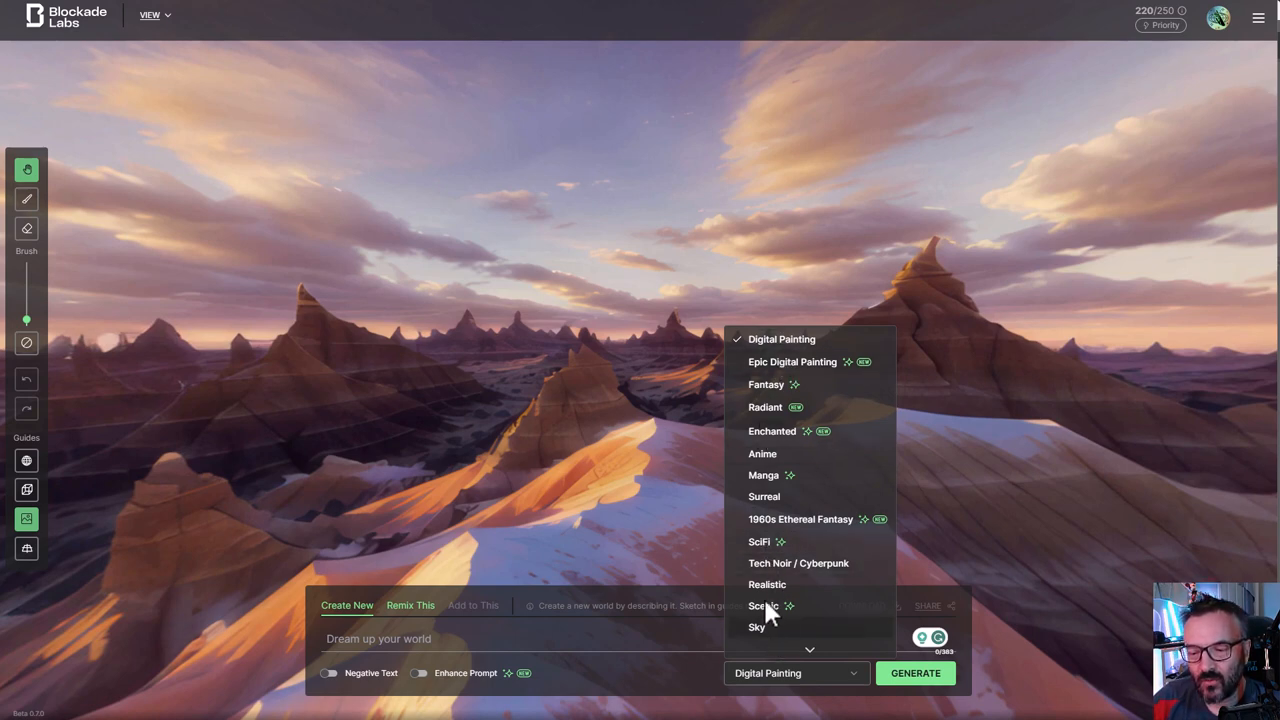
{"action": "scroll", "coordinate": [761, 550], "scroll_direction": "down", "scroll_amount": 5}
{"action": "left_click", "coordinate": [648, 339]}
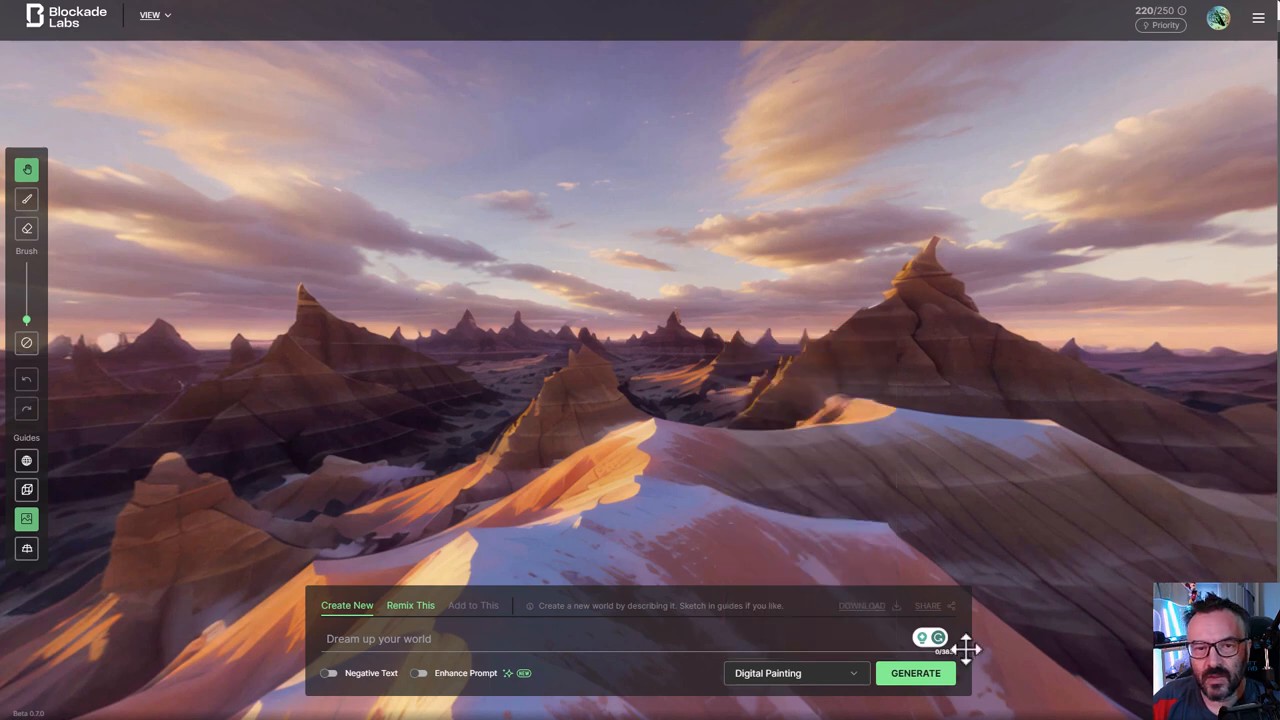
{"action": "left_click", "coordinate": [822, 673]}
{"action": "scroll", "coordinate": [808, 460], "scroll_direction": "down", "scroll_amount": 3}
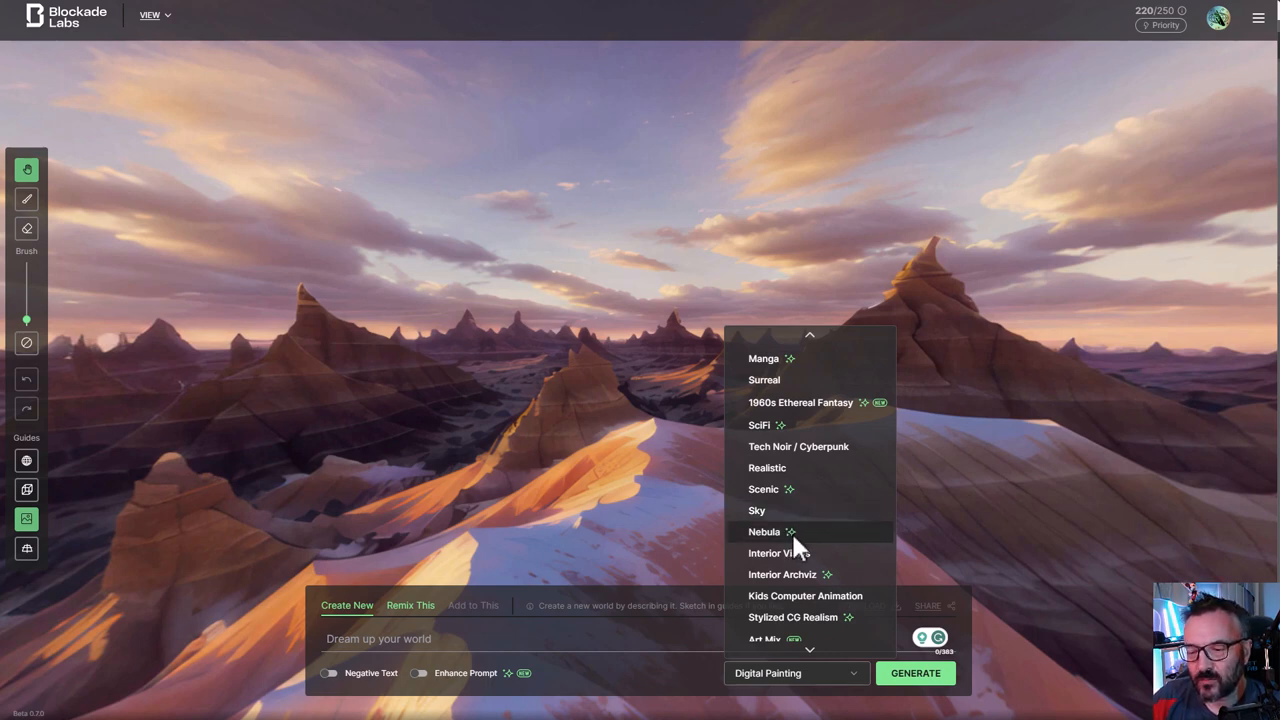
{"action": "scroll", "coordinate": [845, 582], "scroll_direction": "down", "scroll_amount": 3}
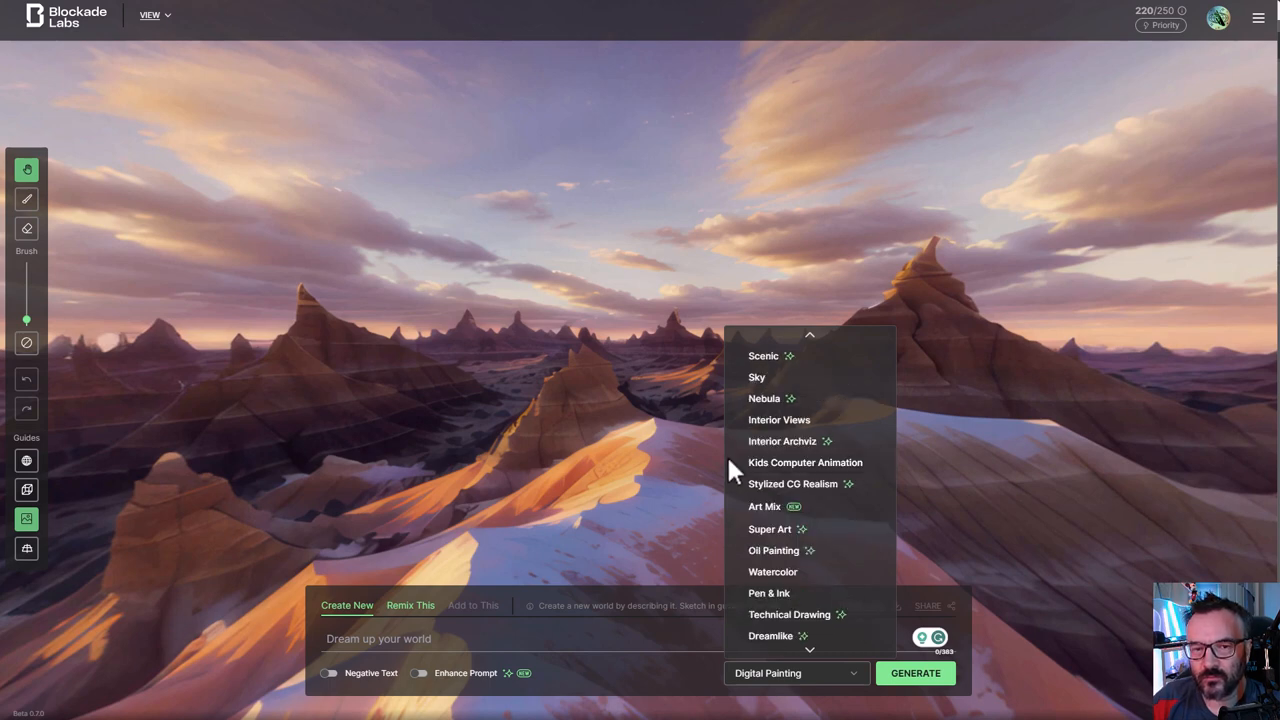
{"action": "scroll", "coordinate": [834, 521], "scroll_direction": "down", "scroll_amount": 3}
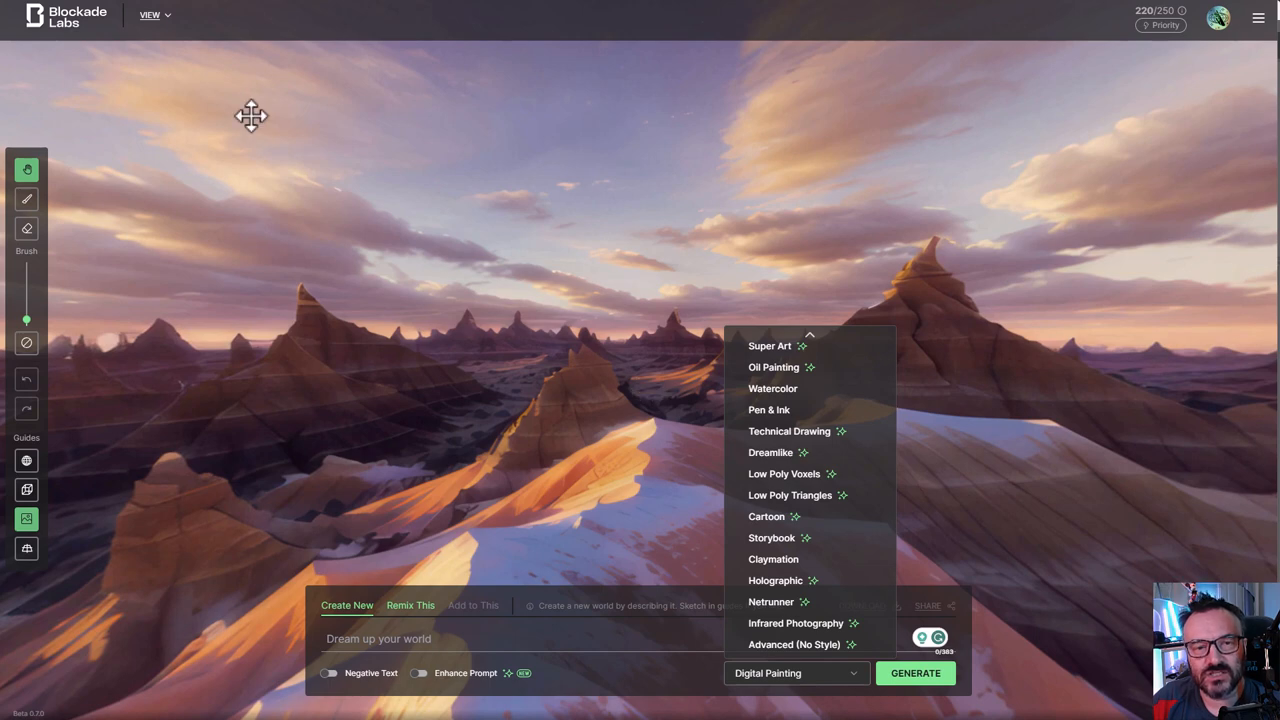
Paste the Utah canyon prompt with arches, red rocks, desert and light clouds, and generate it
{"action": "left_click", "coordinate": [30, 275]}
{"action": "left_click", "coordinate": [497, 636]}
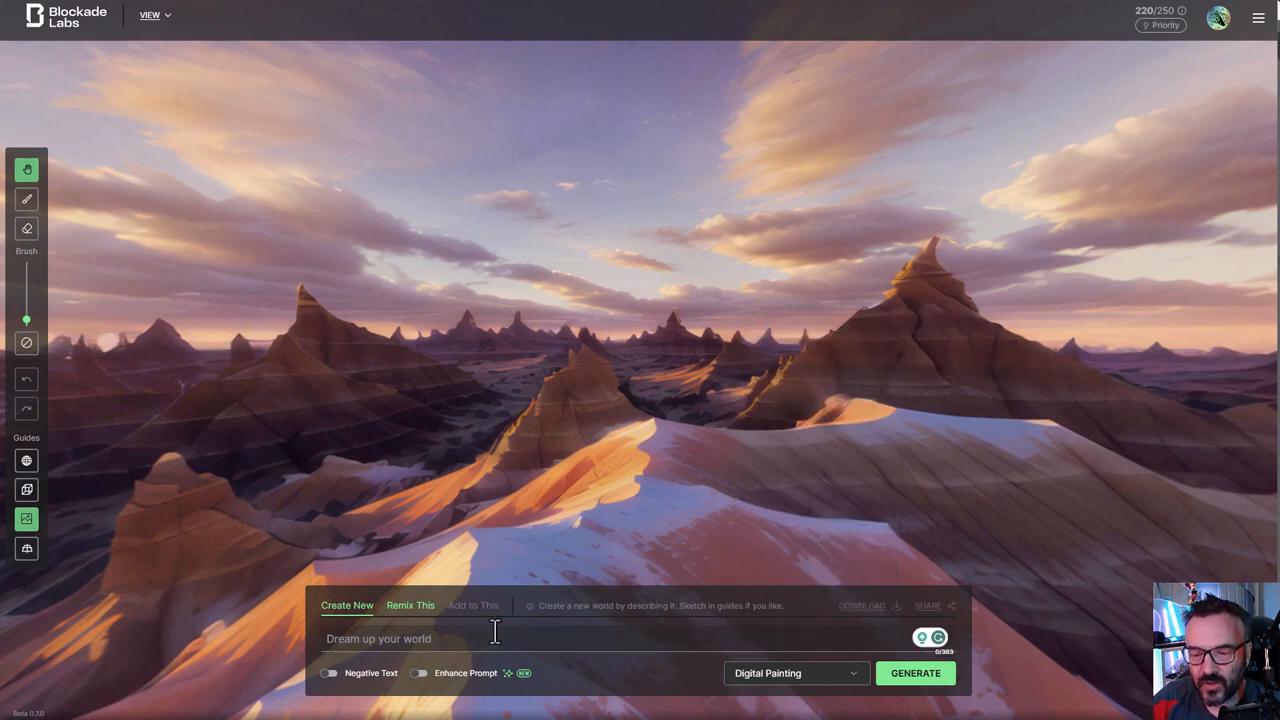
{"action": "type", "text": "Utah landscape, canyon, arches, red rocks, desert, light clouds."}
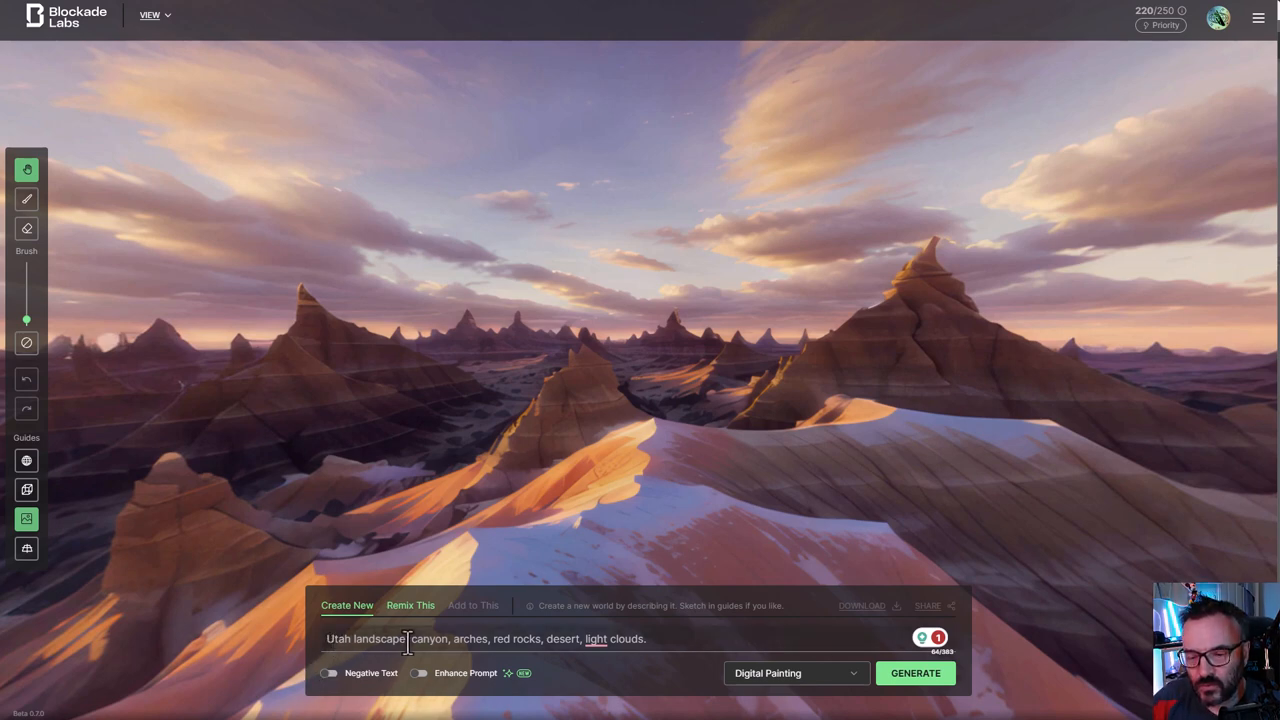
{"action": "left_click", "coordinate": [586, 638]}
{"action": "type", "text": "and"}
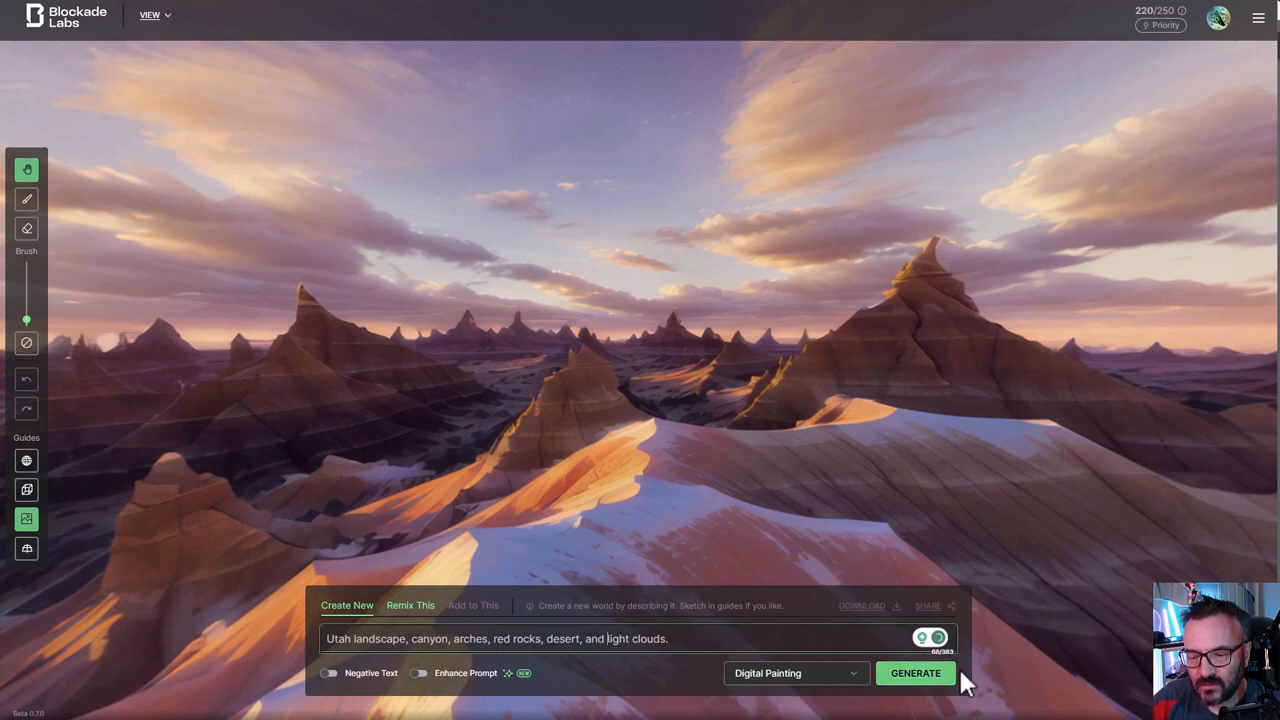
{"action": "left_click", "coordinate": [915, 673]}
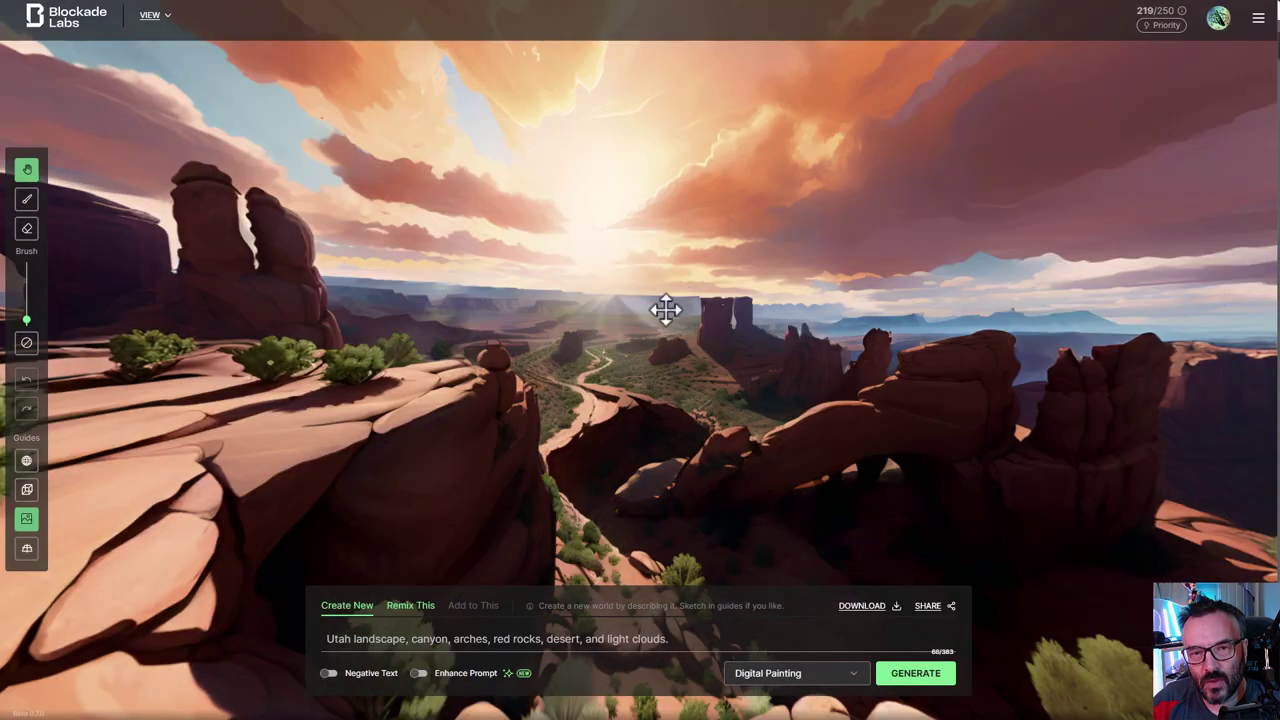
Look around the canyon panorama from several angles as it generates
{"action": "mouse_move", "coordinate": [690, 305]}
{"action": "left_mouse_down"}
{"action": "mouse_move", "coordinate": [350, 178]}
{"action": "mouse_move", "coordinate": [813, 310]}
{"action": "mouse_move", "coordinate": [757, 254]}
{"action": "mouse_move", "coordinate": [813, 542]}
{"action": "mouse_move", "coordinate": [656, 324]}
{"action": "left_mouse_up"}
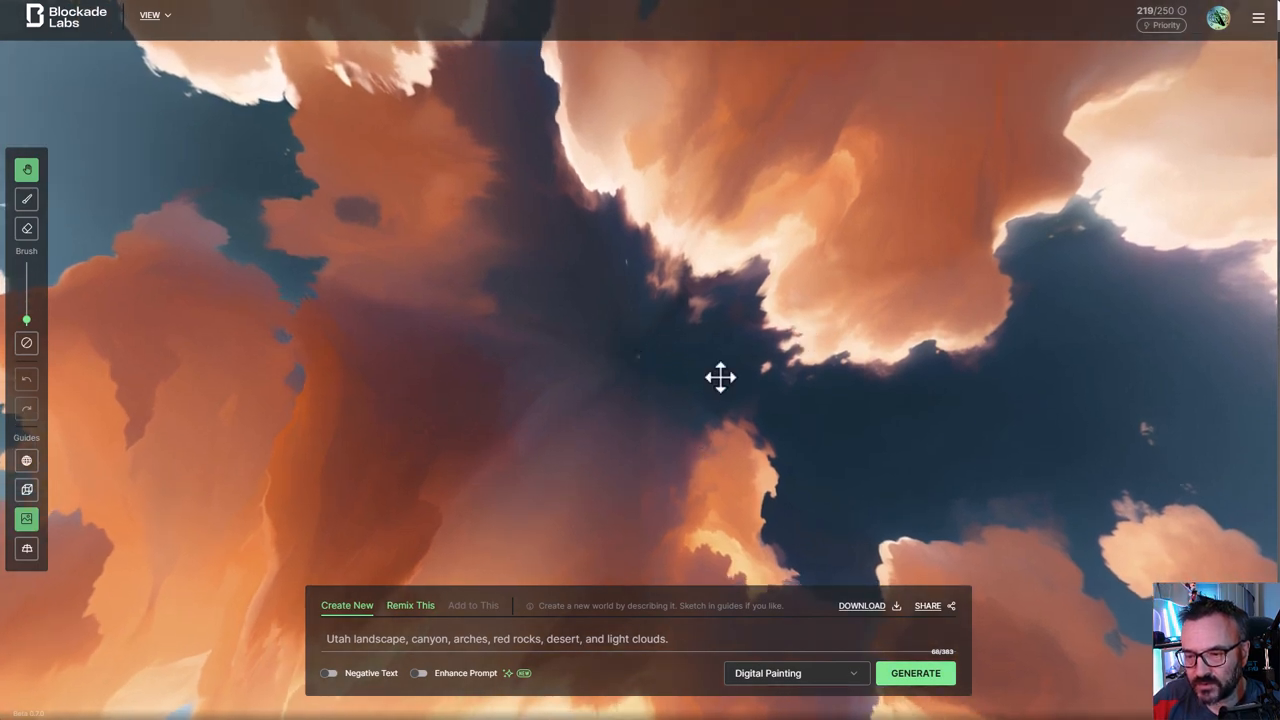
{"action": "mouse_move", "coordinate": [637, 369]}
{"action": "left_mouse_down"}
{"action": "mouse_move", "coordinate": [980, 390]}
{"action": "mouse_move", "coordinate": [490, 195]}
{"action": "mouse_move", "coordinate": [928, 356]}
{"action": "mouse_move", "coordinate": [490, 270]}
{"action": "mouse_move", "coordinate": [670, 225]}
{"action": "mouse_move", "coordinate": [965, 260]}
{"action": "mouse_move", "coordinate": [808, 424]}
{"action": "mouse_move", "coordinate": [840, 30]}
{"action": "left_mouse_up"}
{"action": "mouse_move", "coordinate": [650, 350]}
{"action": "left_mouse_down"}
{"action": "mouse_move", "coordinate": [740, 540]}
{"action": "mouse_move", "coordinate": [805, 385]}
{"action": "mouse_move", "coordinate": [780, 175]}
{"action": "mouse_move", "coordinate": [615, 185]}
{"action": "mouse_move", "coordinate": [953, 224]}
{"action": "mouse_move", "coordinate": [500, 180]}
{"action": "mouse_move", "coordinate": [935, 235]}
{"action": "mouse_move", "coordinate": [810, 255]}
{"action": "mouse_move", "coordinate": [440, 245]}
{"action": "mouse_move", "coordinate": [615, 180]}
{"action": "mouse_move", "coordinate": [490, 318]}
{"action": "mouse_move", "coordinate": [665, 322]}
{"action": "left_mouse_up"}
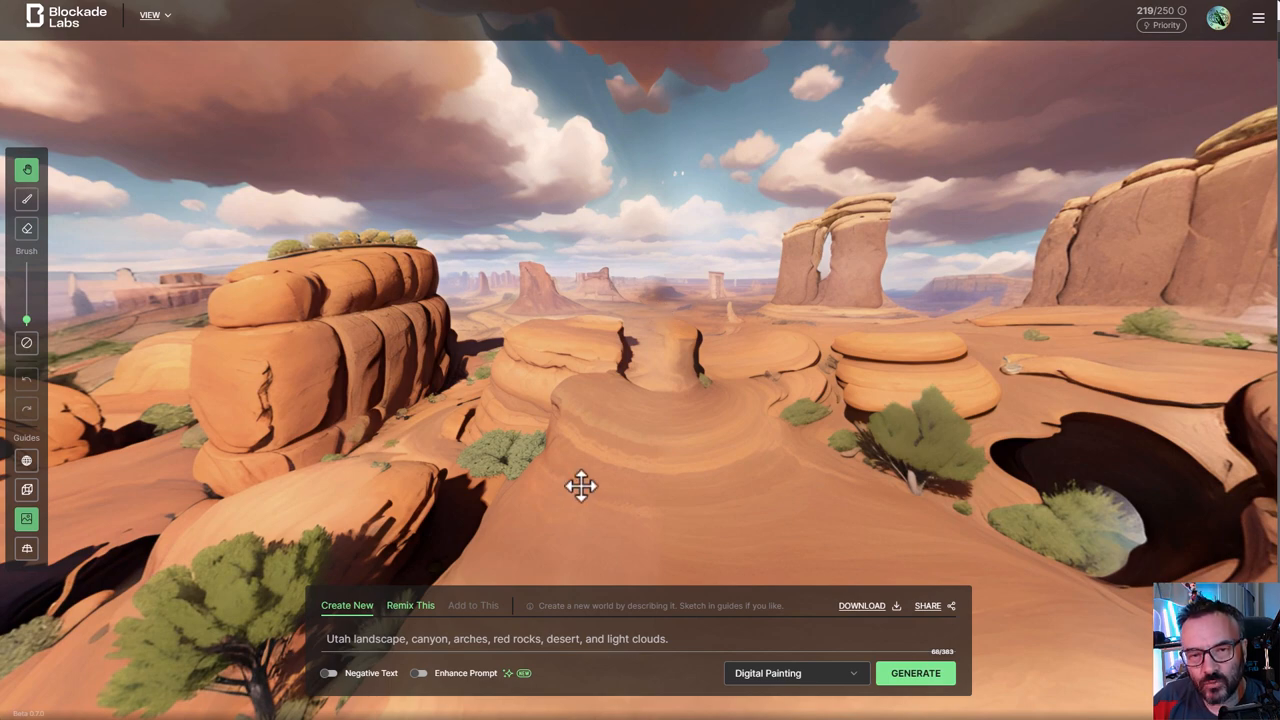
Bring up the download formats for the canyon skybox
{"action": "left_click", "coordinate": [870, 606]}
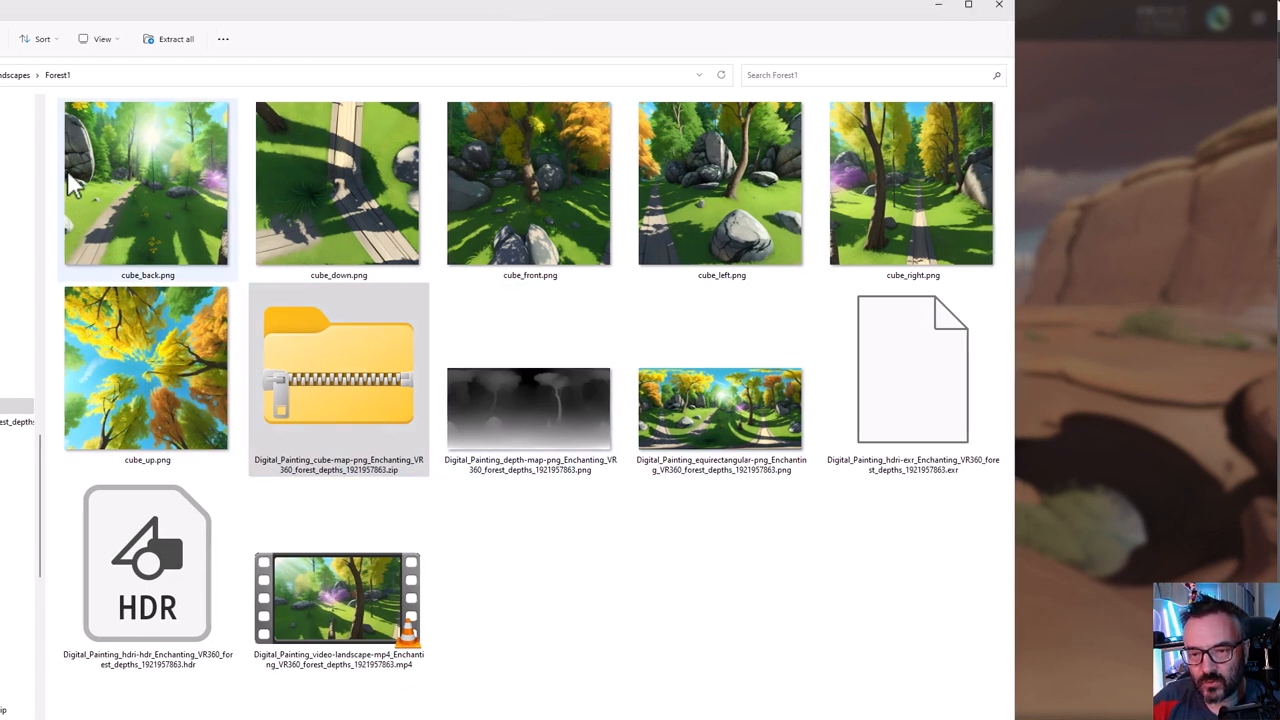
{"action": "left_click", "coordinate": [541, 550]}
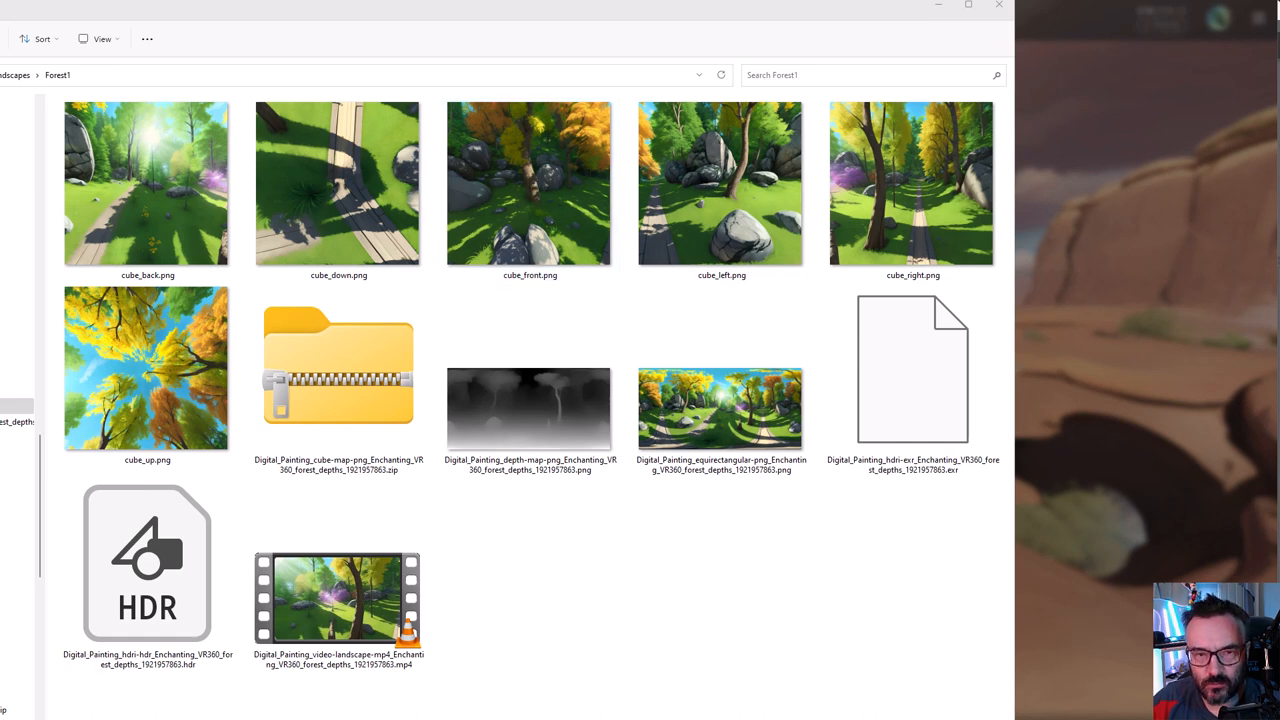
View the forest equirectangular panorama and then its depth map in Photos, closing each afterwards
{"action": "left_click", "coordinate": [726, 429]}
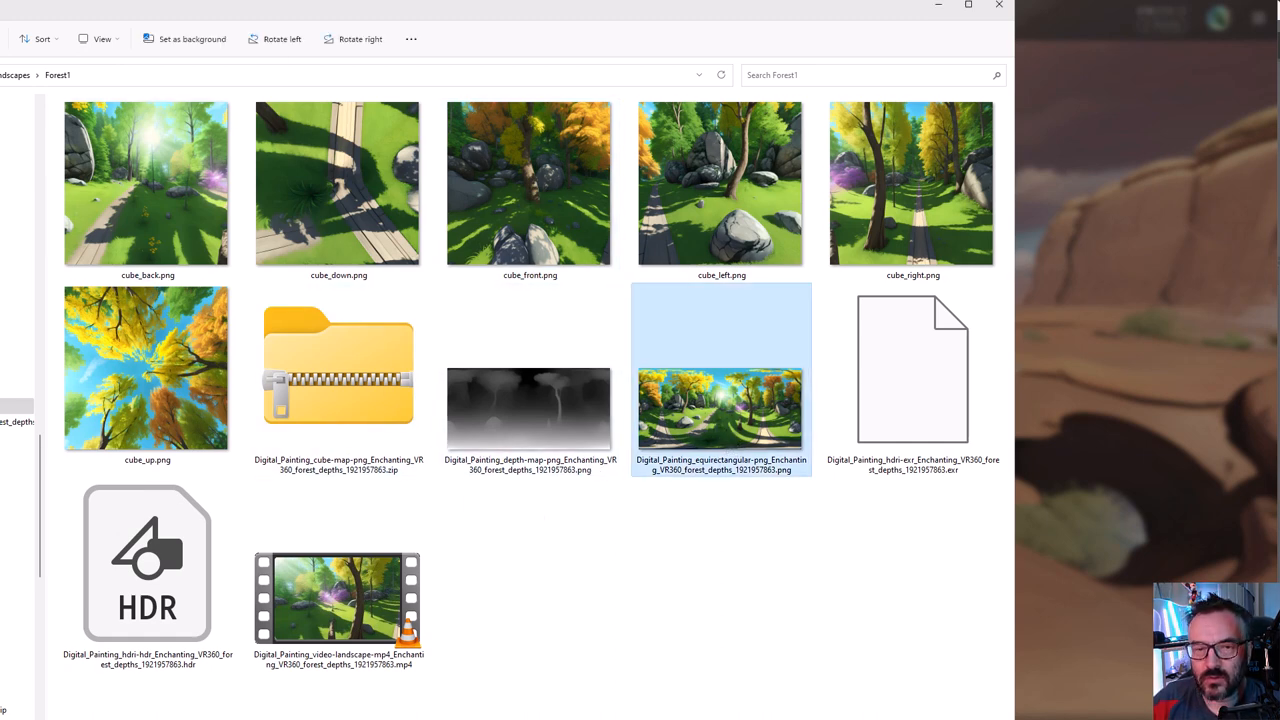
{"action": "double_click", "coordinate": [716, 430]}
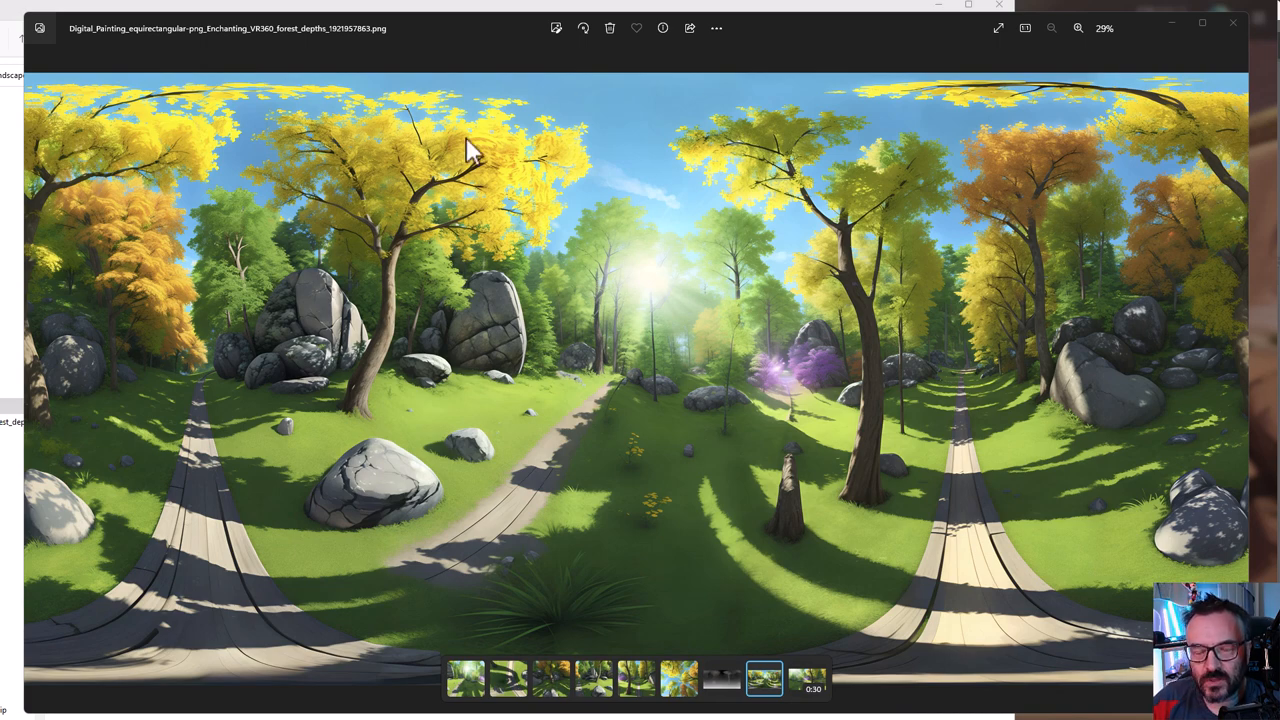
{"action": "left_click", "coordinate": [1234, 24]}
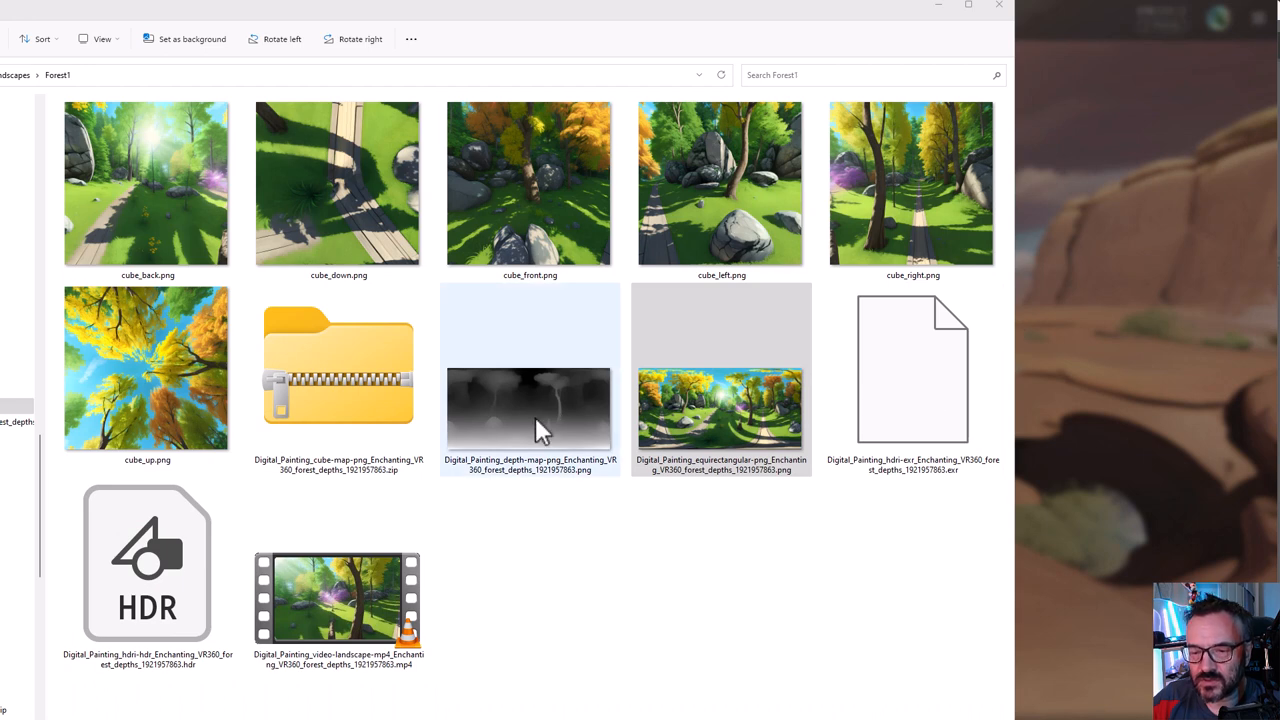
{"action": "double_click", "coordinate": [535, 416]}
{"action": "mouse_move", "coordinate": [870, 244]}
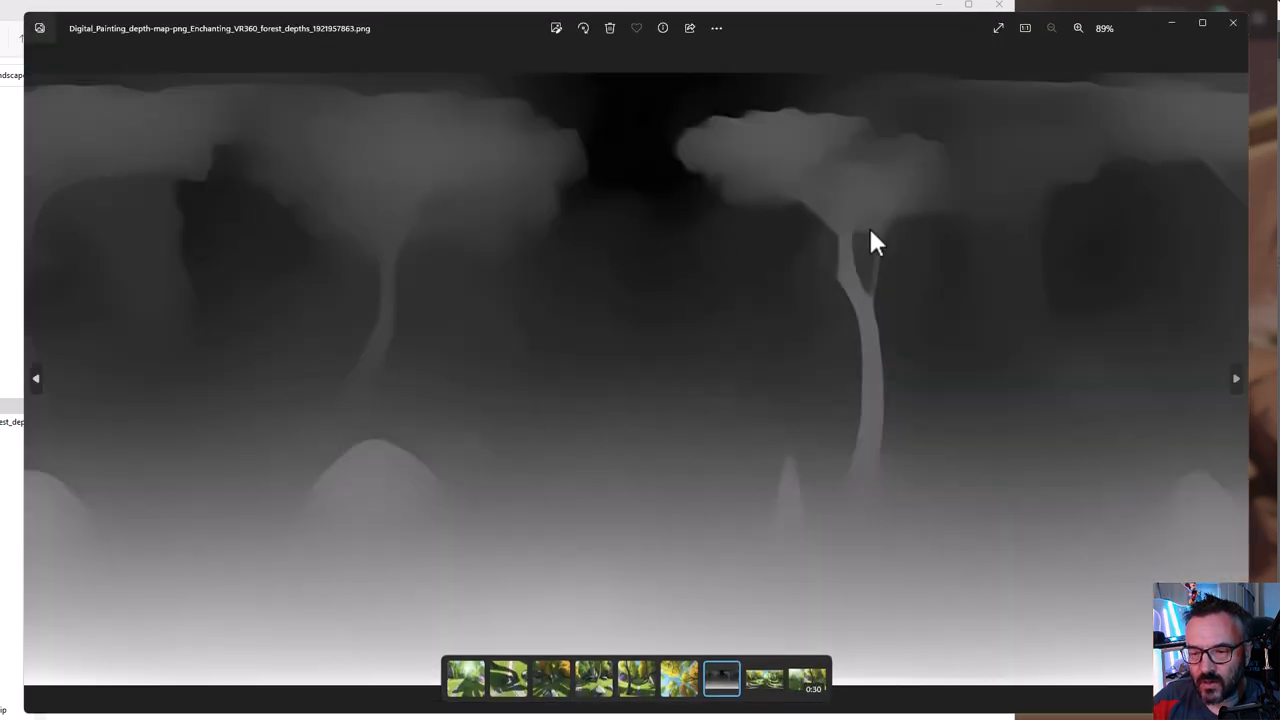
{"action": "left_click", "coordinate": [1232, 27]}
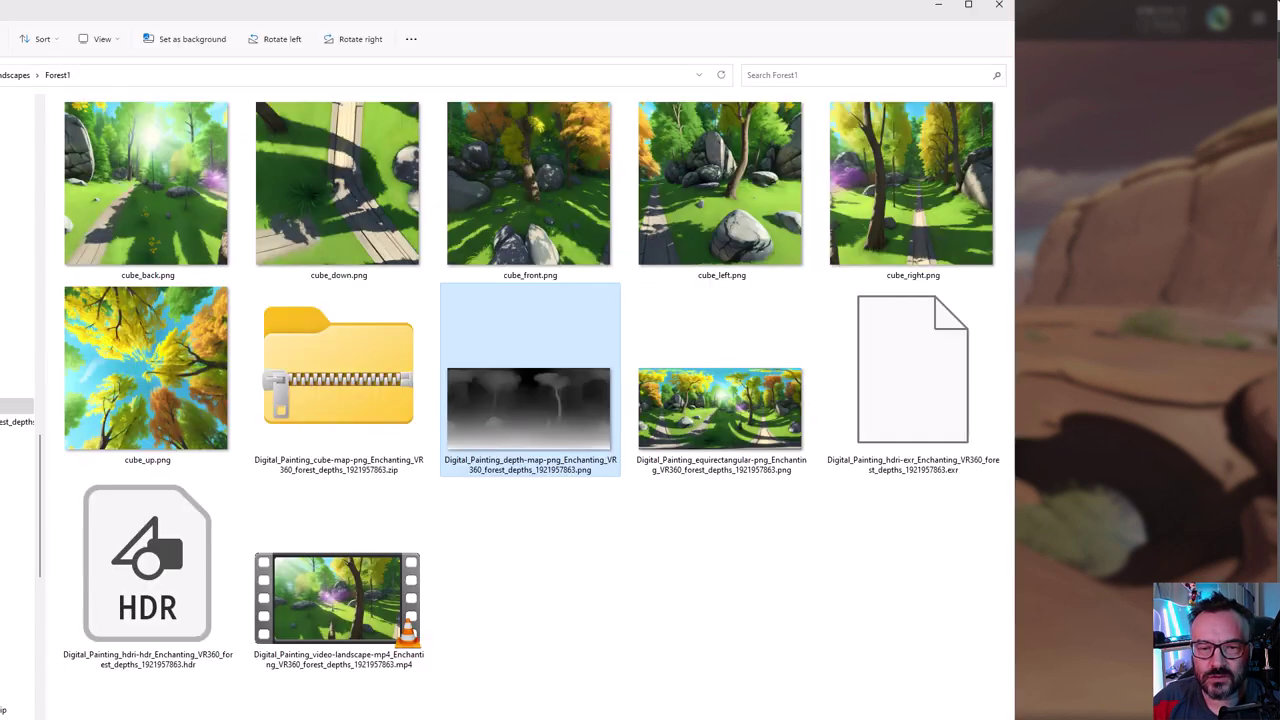
Play the forest video-landscape MP4 in VLC
{"action": "left_click", "coordinate": [342, 574]}
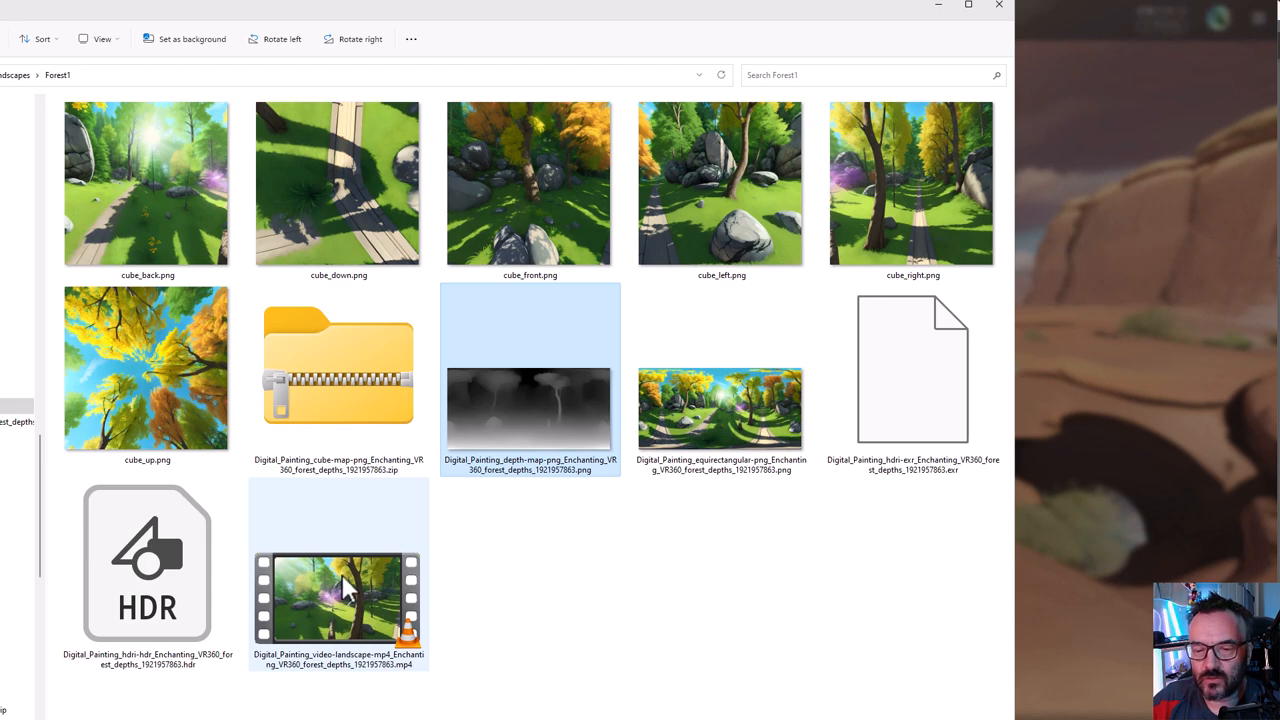
{"action": "double_click", "coordinate": [342, 574]}
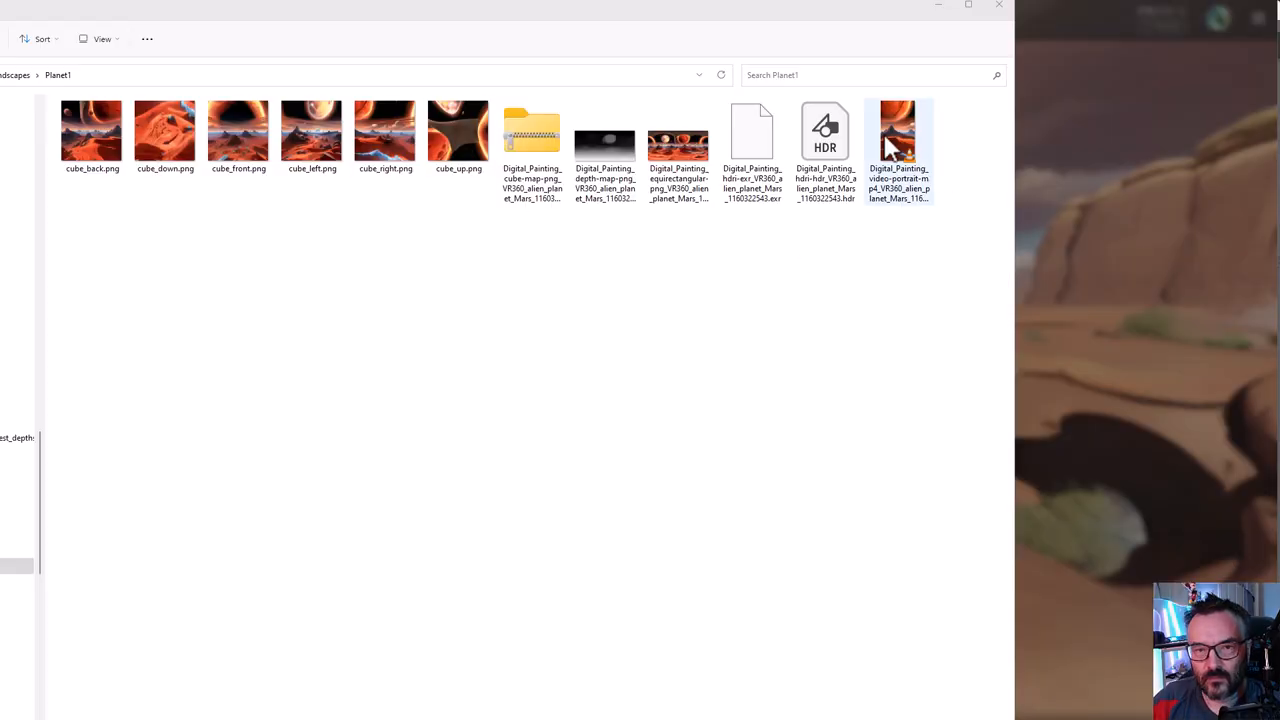
Watch the portrait Mars landscape video, then look around the cyberpunk city street panorama
{"action": "double_click", "coordinate": [898, 150]}
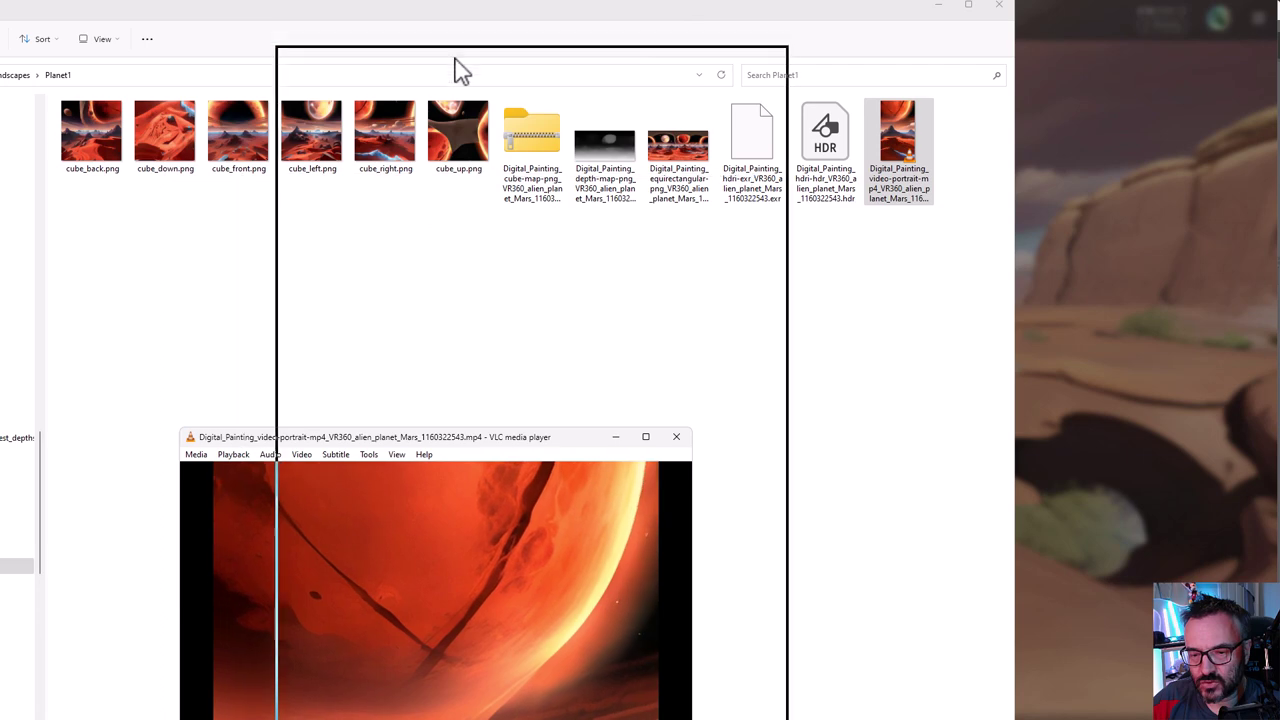
{"action": "left_click_drag", "start_coordinate": [460, 70], "coordinate": [491, 5]}
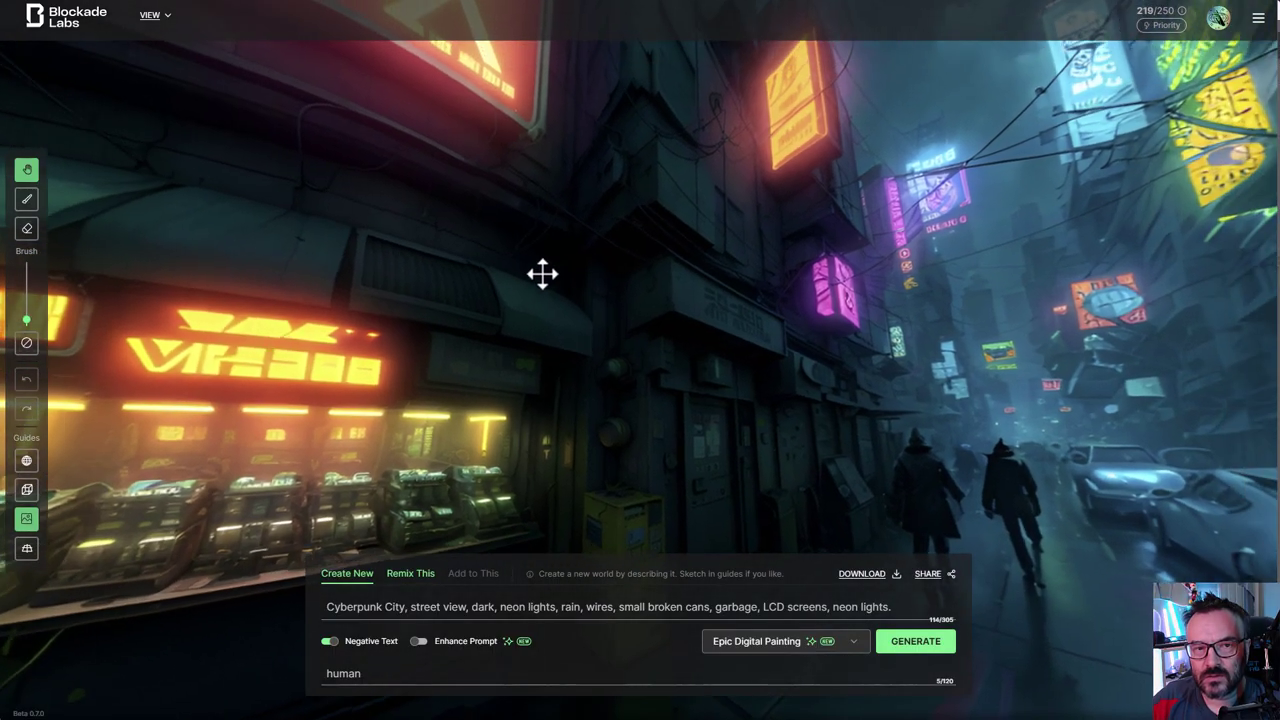
{"action": "mouse_move", "coordinate": [543, 274]}
{"action": "left_mouse_down"}
{"action": "mouse_move", "coordinate": [374, 306]}
{"action": "mouse_move", "coordinate": [888, 258]}
{"action": "mouse_move", "coordinate": [820, 162]}
{"action": "mouse_move", "coordinate": [785, 248]}
{"action": "mouse_move", "coordinate": [646, 62]}
{"action": "left_mouse_up"}
{"action": "left_click_drag", "start_coordinate": [920, 366], "coordinate": [1073, 303]}
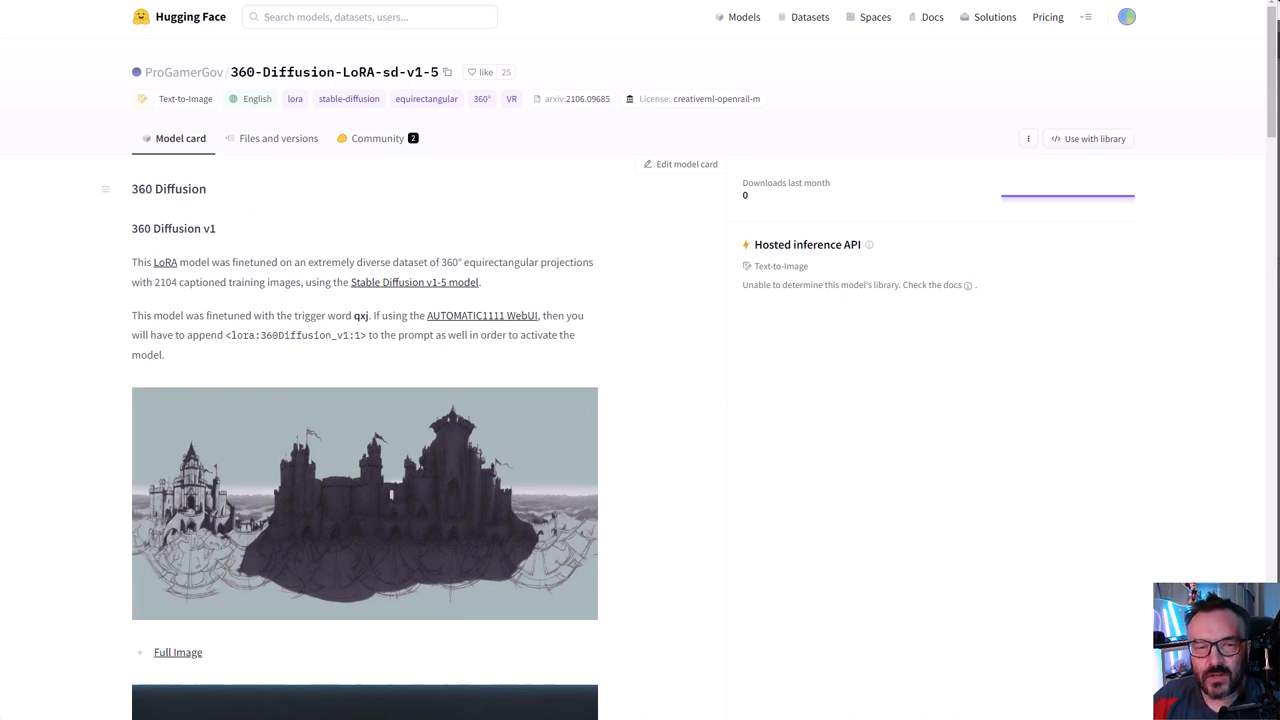
Show the 360-Diffusion-LoRA repository's Files and versions list, then switch to File Explorer
{"action": "left_click", "coordinate": [278, 140]}
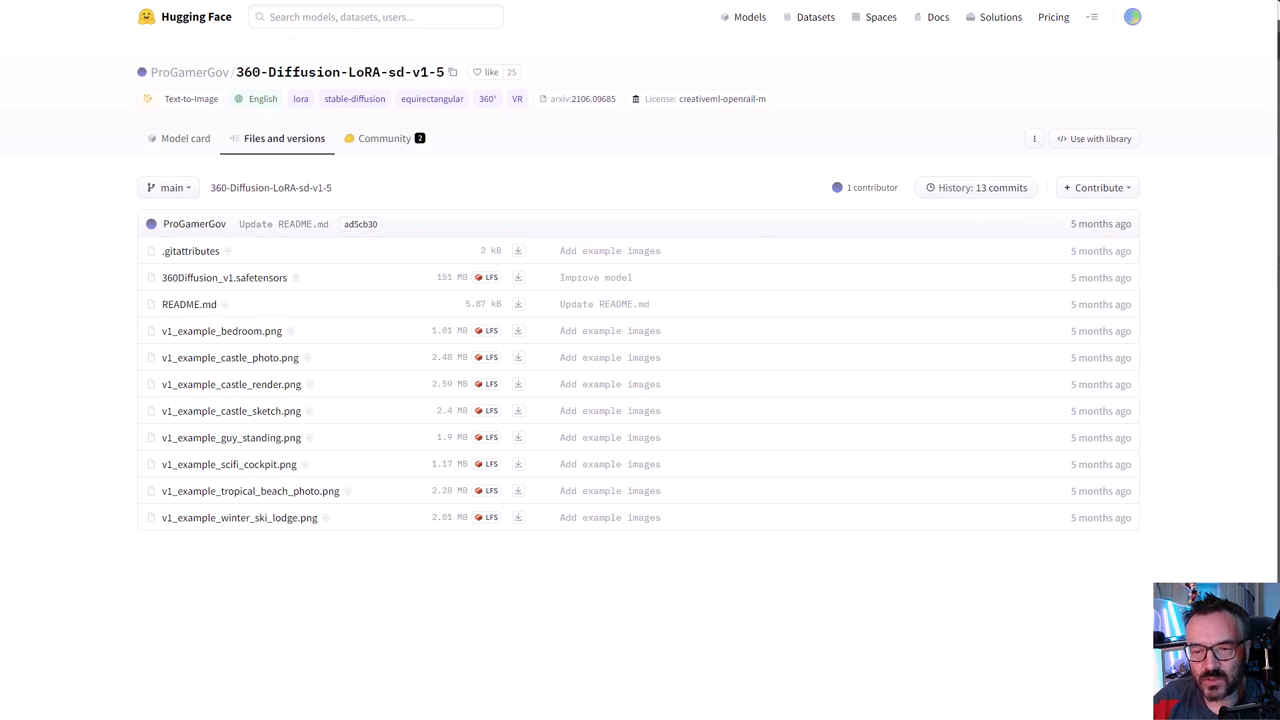
{"action": "key", "text": "alt+Tab"}
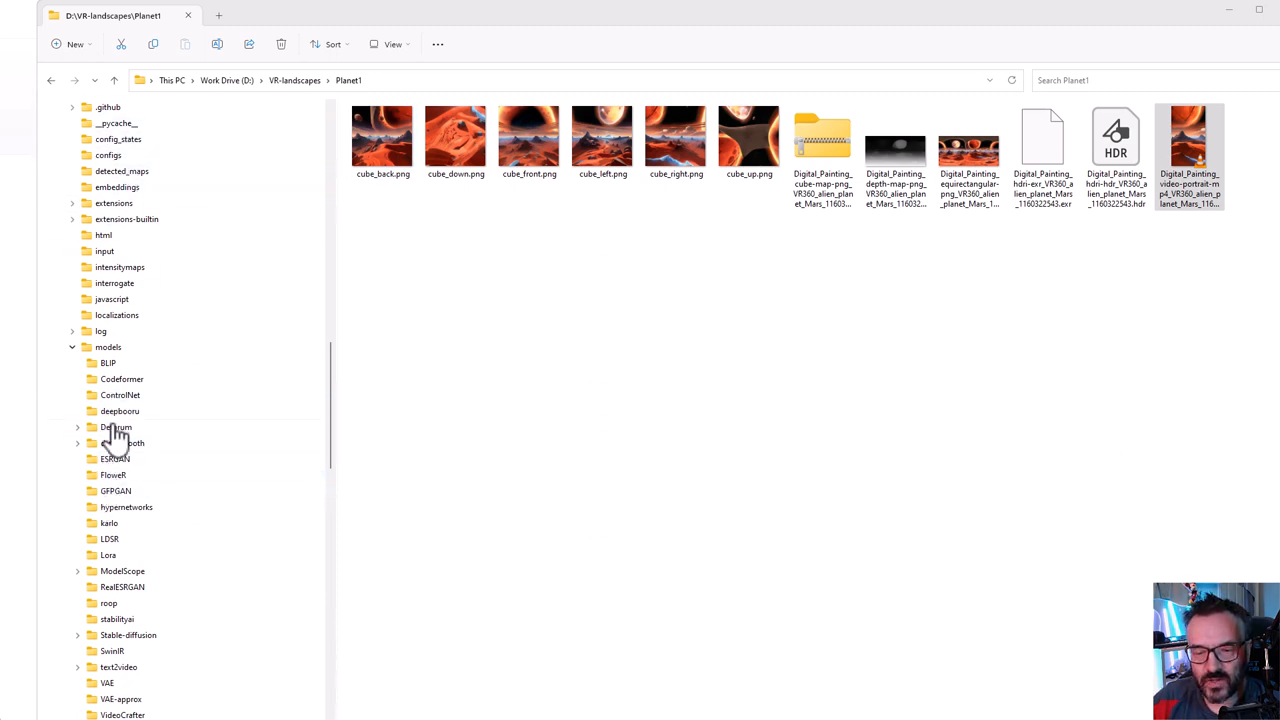
Show the models\Lora folder containing 360Diffusion_v1.safetensors in File Explorer
{"action": "left_click", "coordinate": [108, 555]}
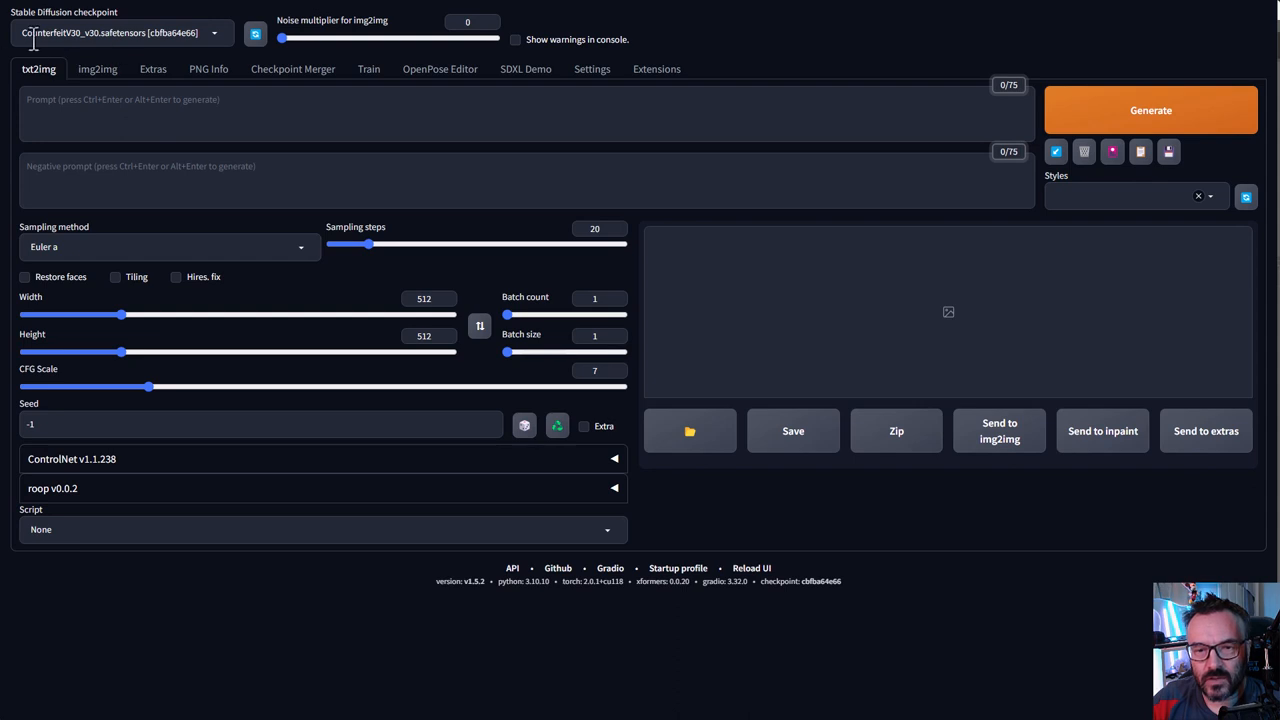
Write a Mars landscape prompt, generate a 512×512 image and enlarge the result
{"action": "left_click", "coordinate": [183, 103]}
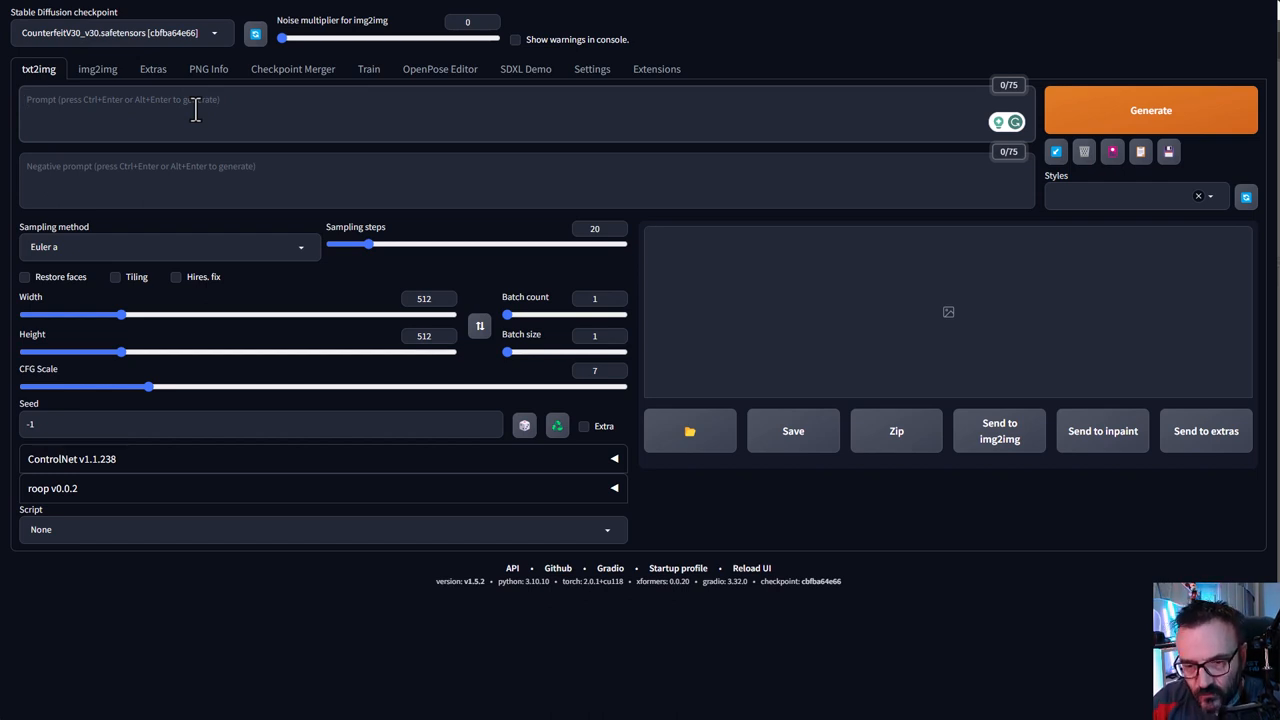
{"action": "type", "text": "M"}
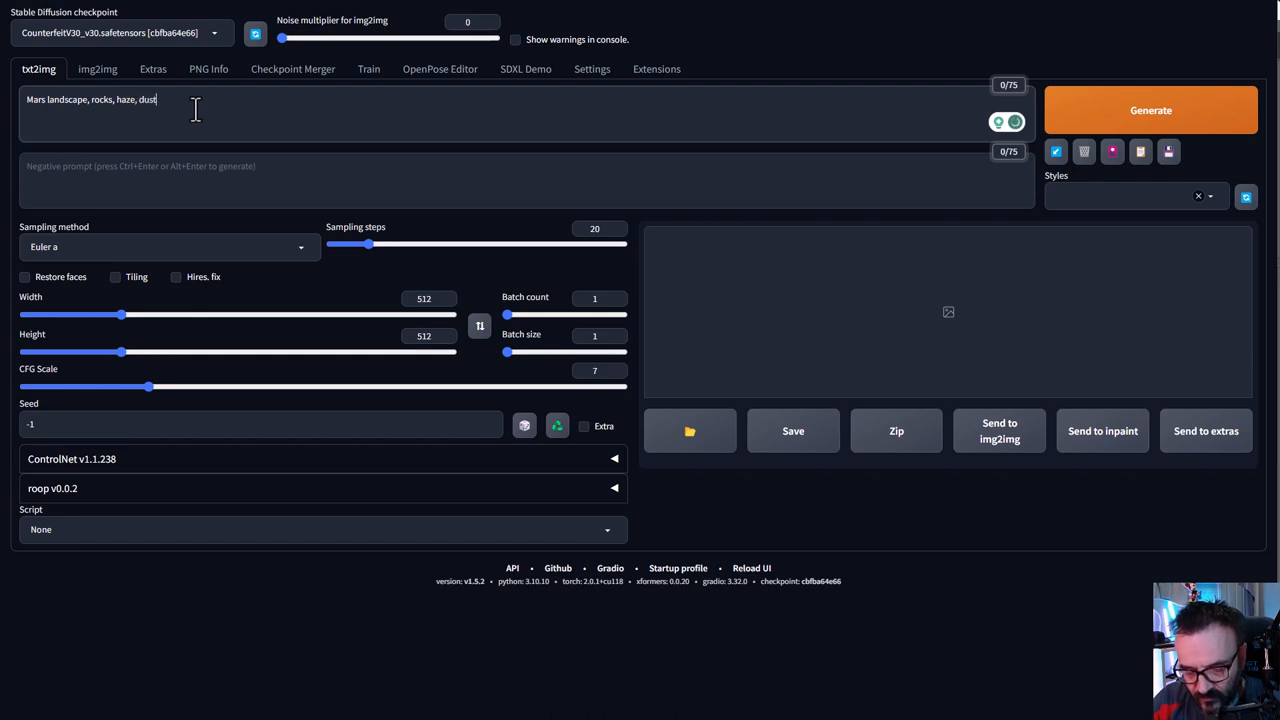
{"action": "type", "text": ", mountains in background"}
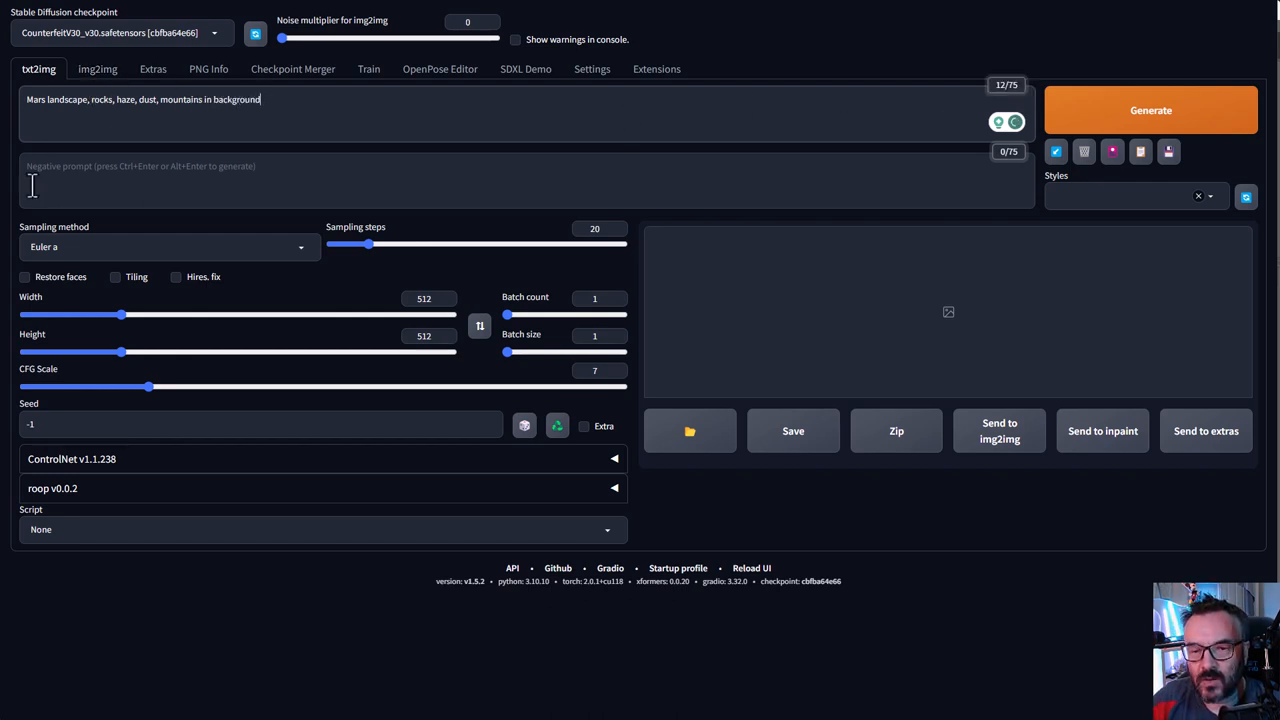
{"action": "left_click", "coordinate": [1151, 110]}
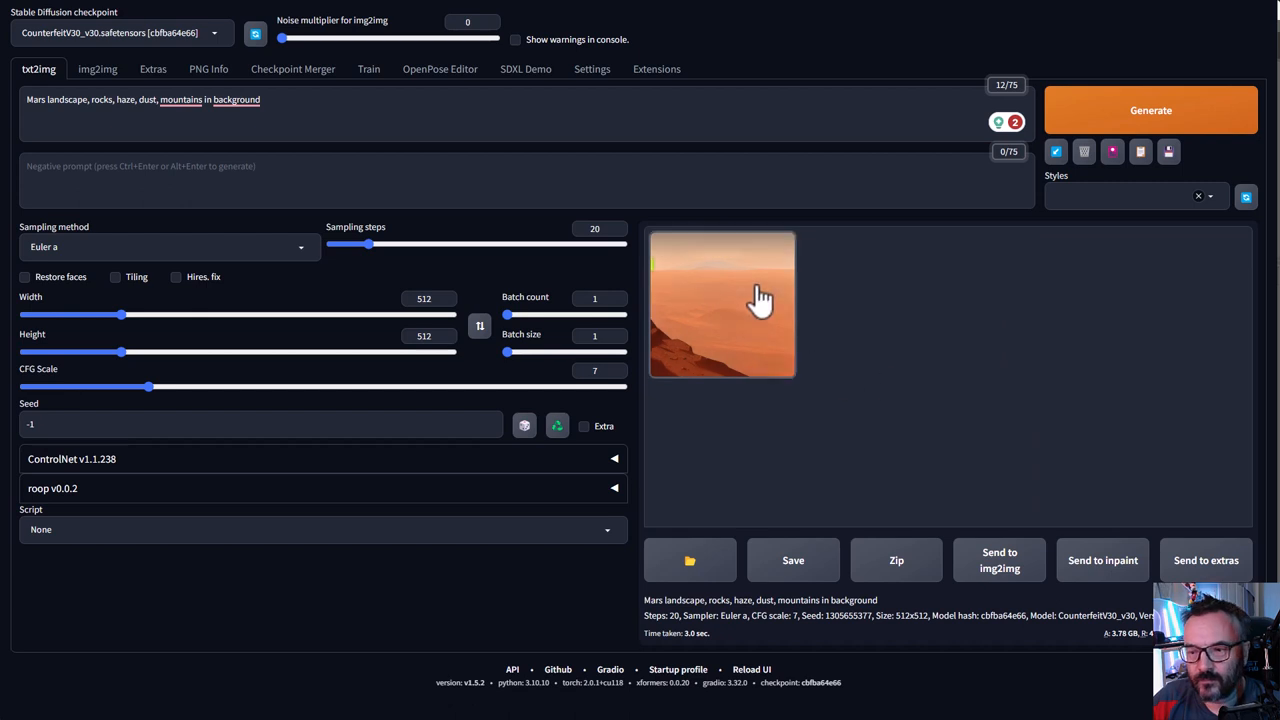
{"action": "left_click", "coordinate": [776, 290]}
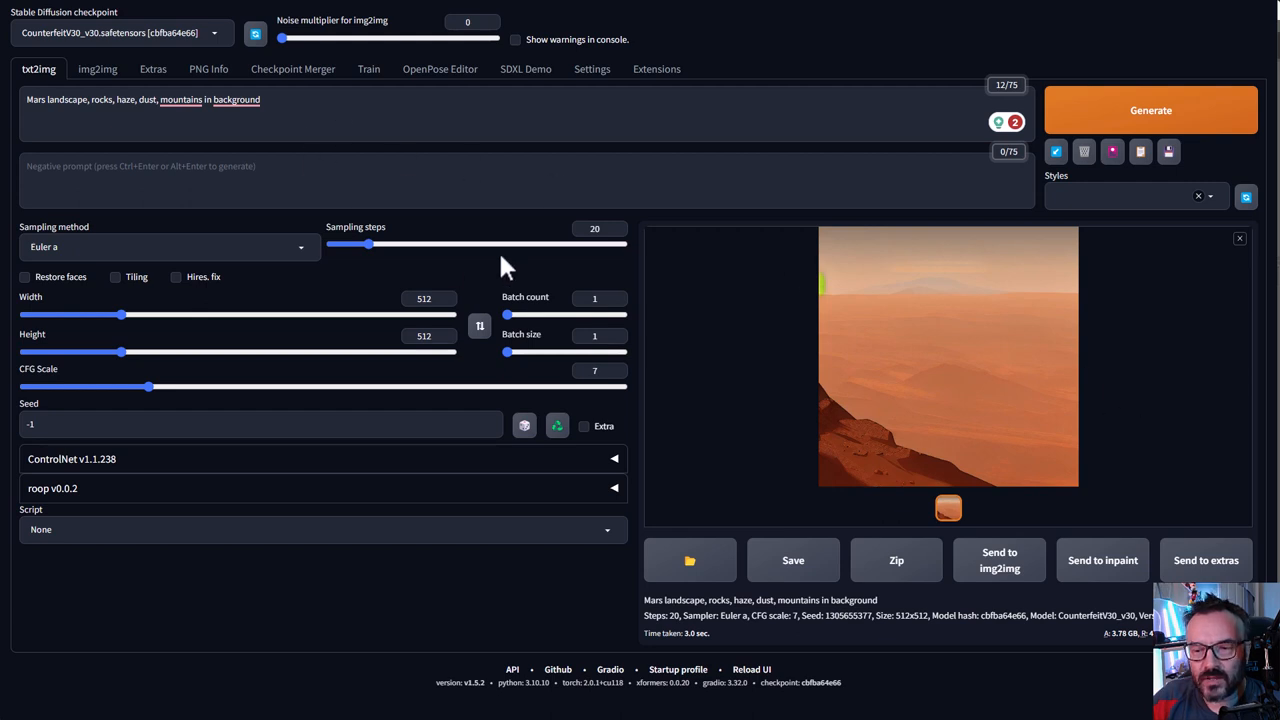
{"action": "double_click", "coordinate": [430, 298]}
{"action": "type", "text": "1024"}
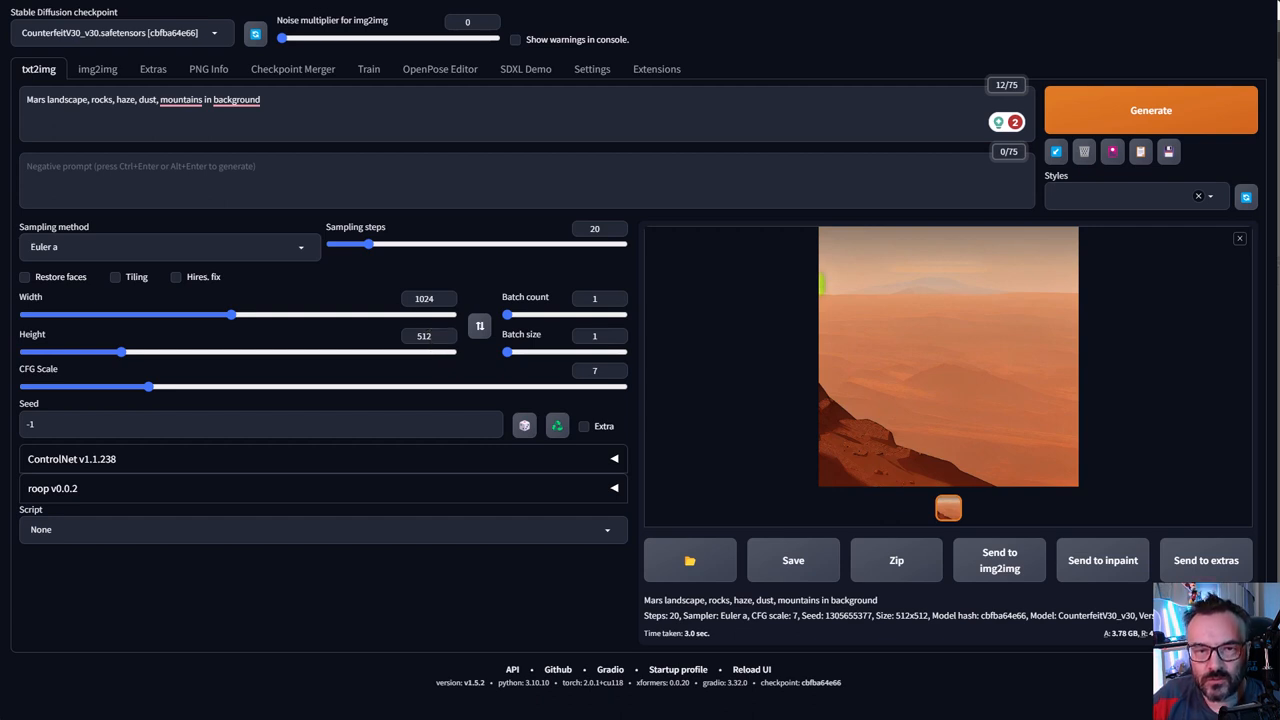
Reword the landscape prompt, raise sampling steps to 50 and pick the DPM++ 2M Karras sampler
{"action": "left_click", "coordinate": [138, 130]}
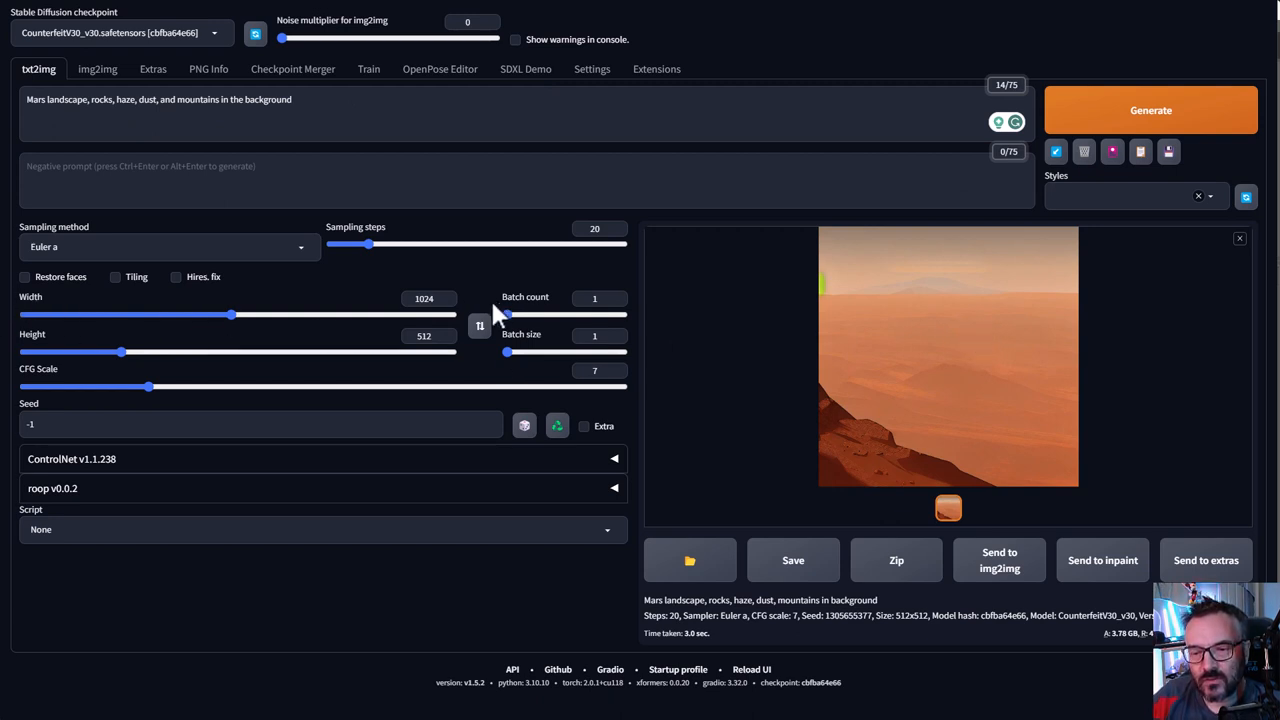
{"action": "left_click_drag", "start_coordinate": [367, 243], "coordinate": [408, 244]}
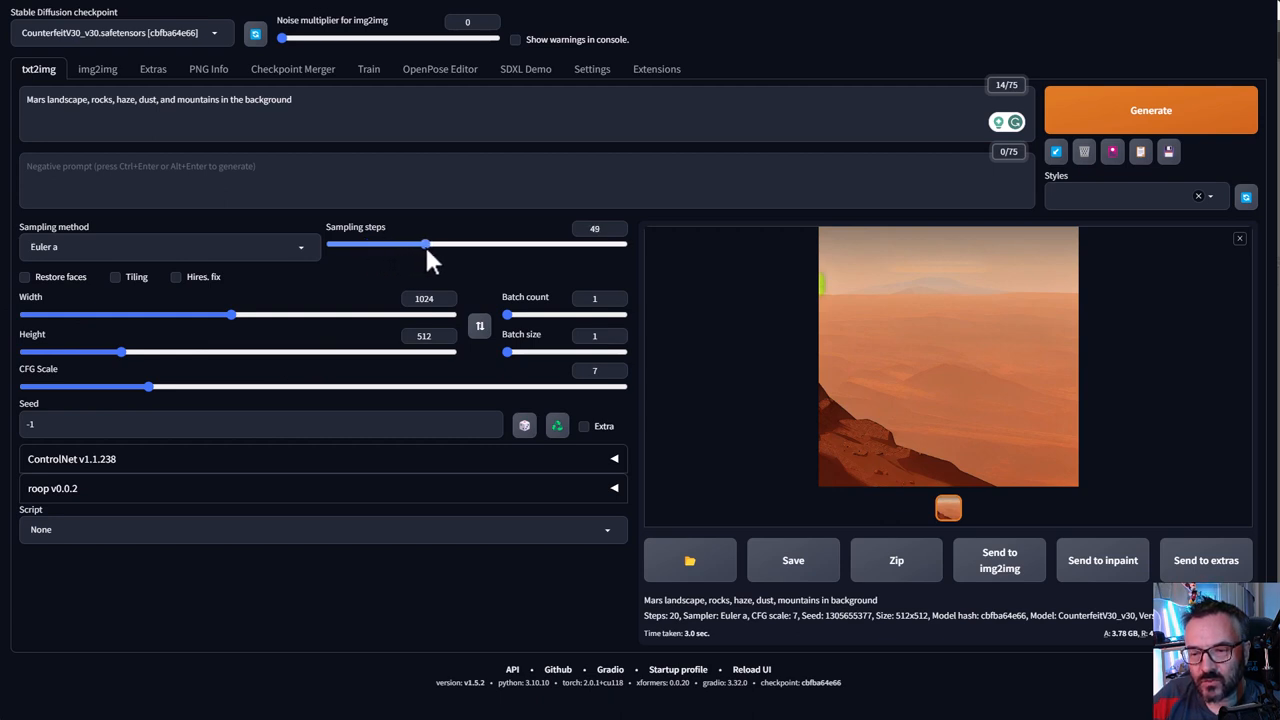
{"action": "left_click_drag", "start_coordinate": [424, 244], "coordinate": [428, 244]}
{"action": "left_click", "coordinate": [160, 246]}
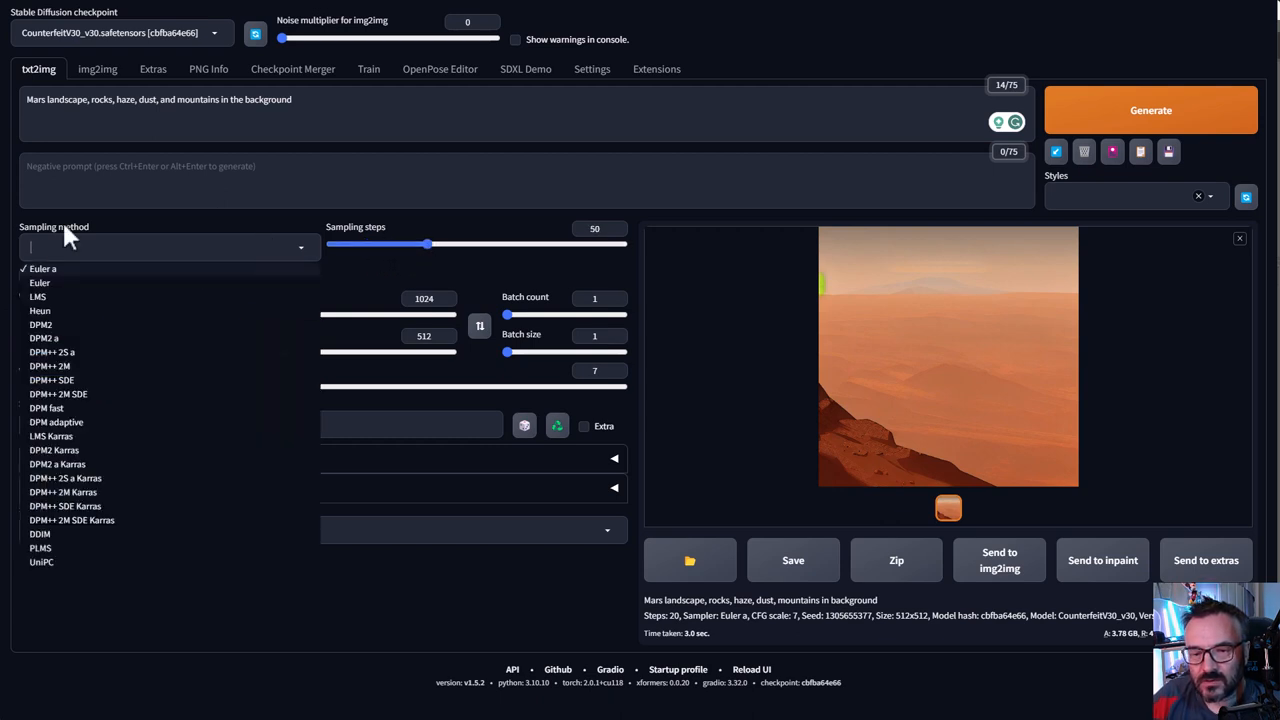
{"action": "left_click", "coordinate": [63, 492]}
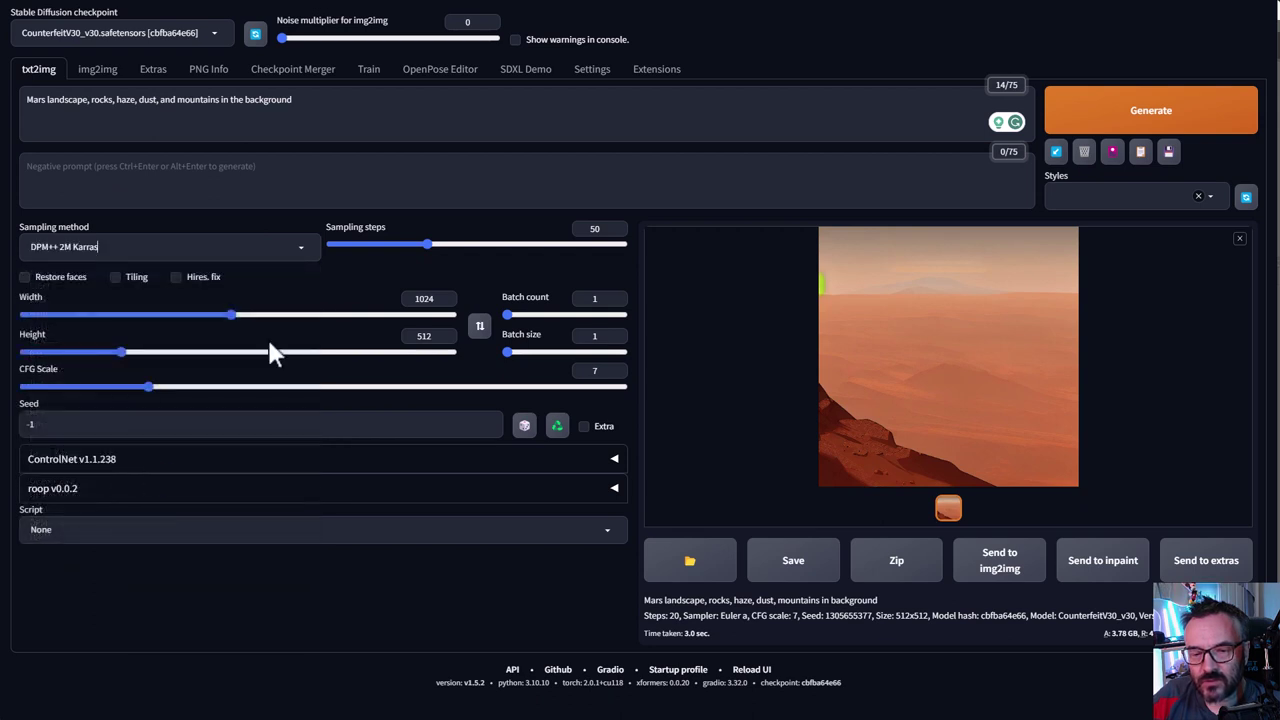
Add 'photorealistic' to the prompt and generate the 1024×512 Mars landscape
{"action": "left_click", "coordinate": [352, 110]}
{"action": "type", "text": ", ph"}
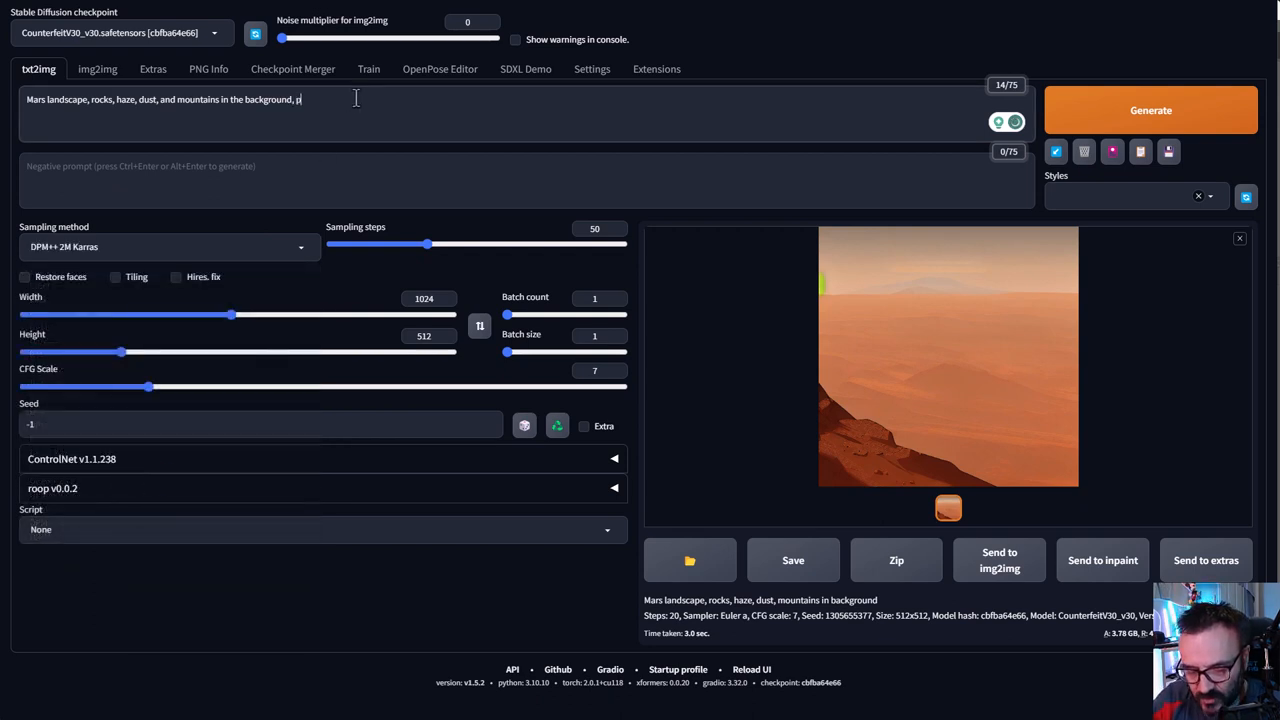
{"action": "type", "text": "otorealistic"}
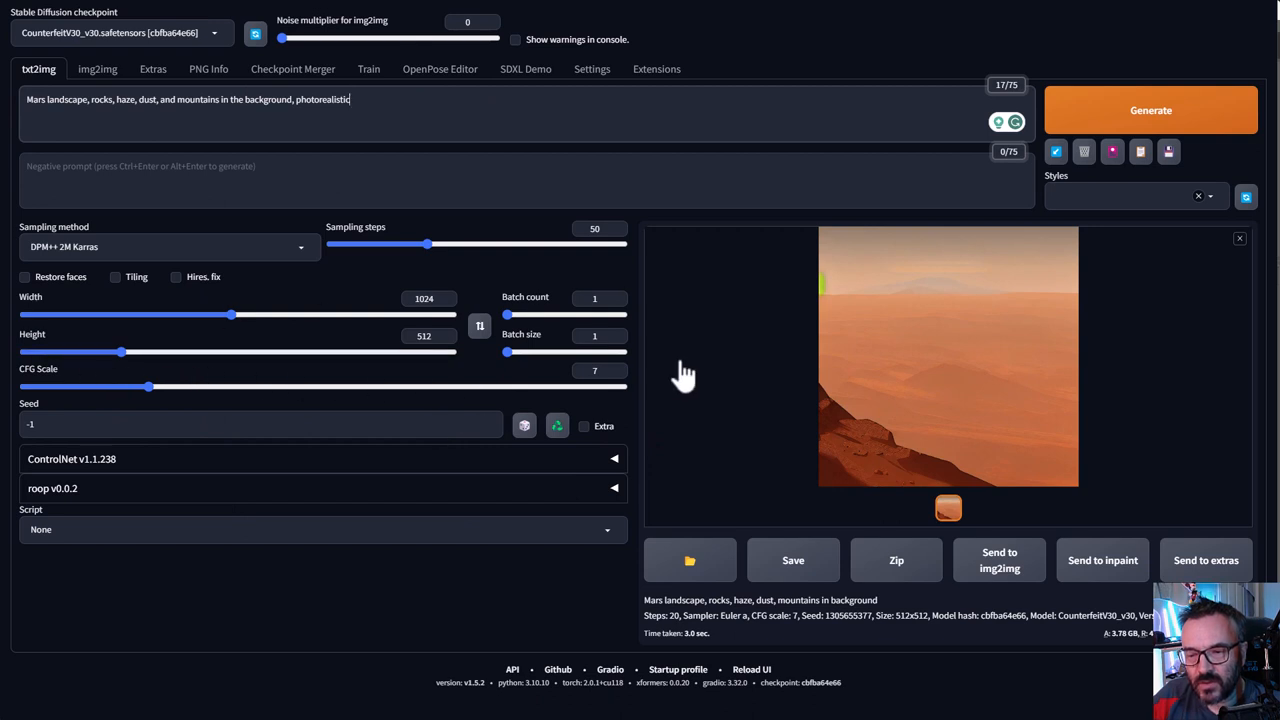
{"action": "left_click", "coordinate": [1124, 118]}
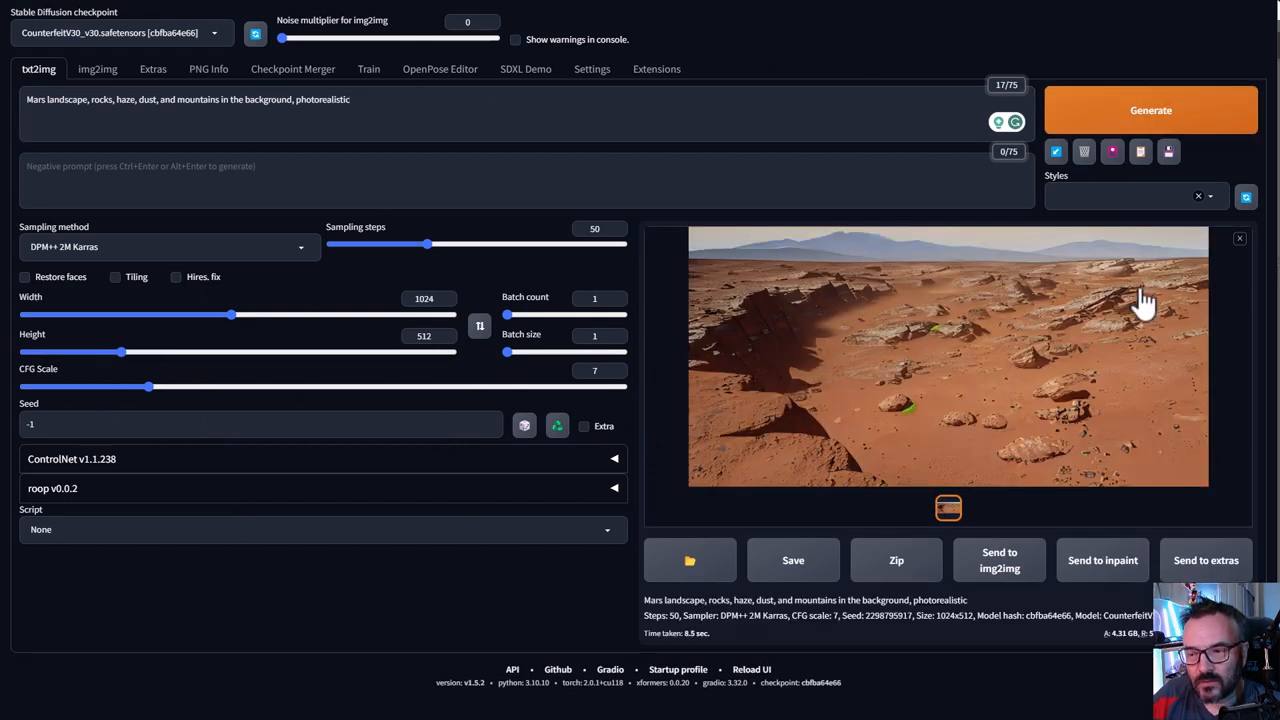
{"action": "left_click", "coordinate": [557, 425]}
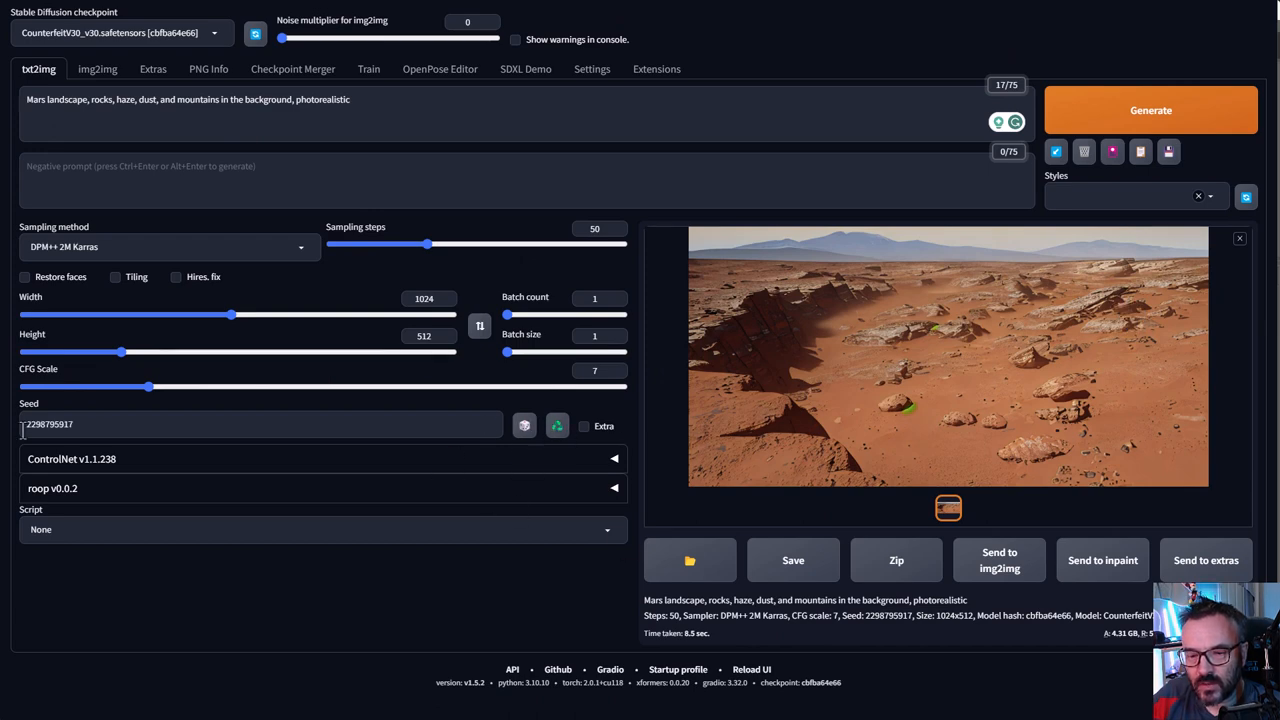
{"action": "left_click", "coordinate": [1113, 152]}
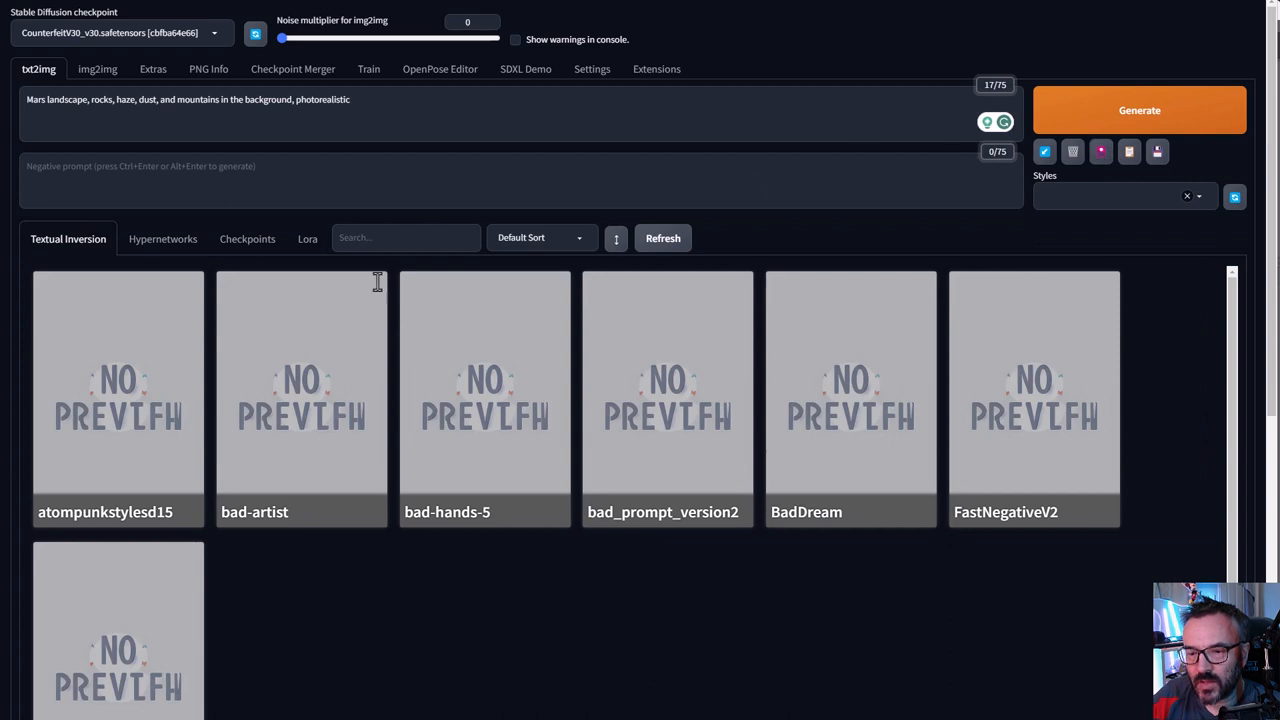
{"action": "left_click", "coordinate": [307, 239]}
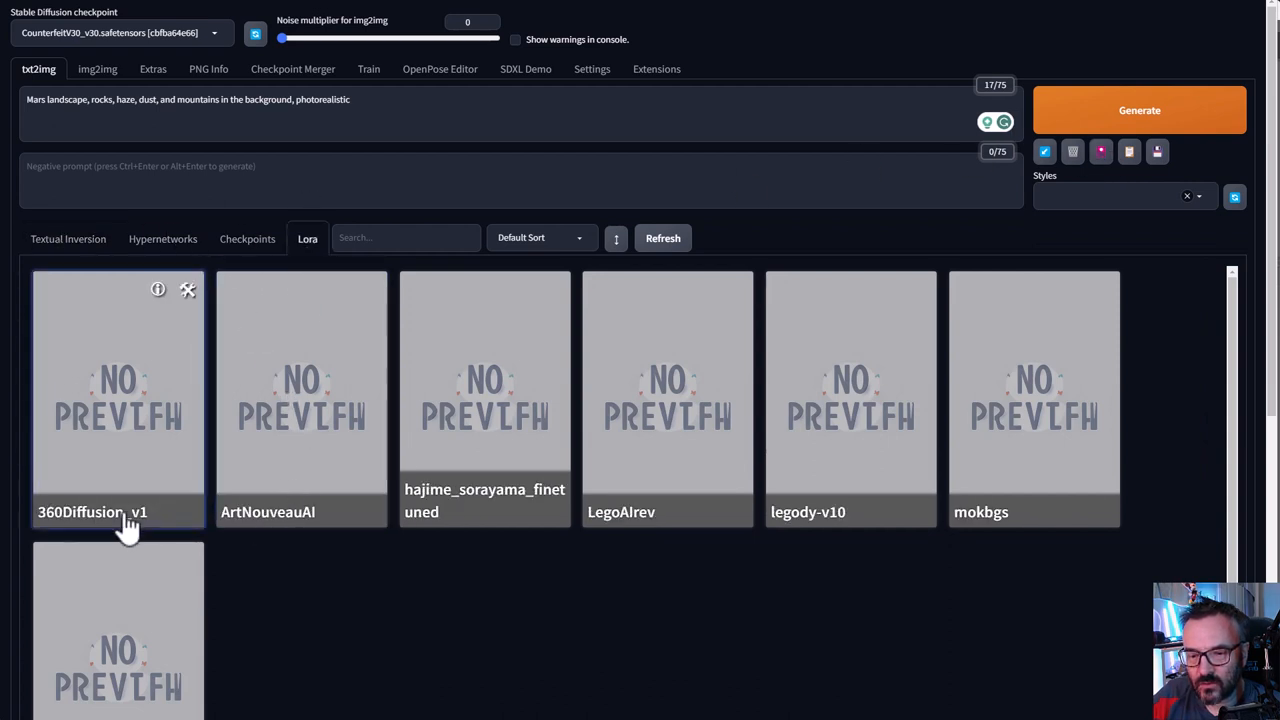
{"action": "mouse_move", "coordinate": [118, 398]}
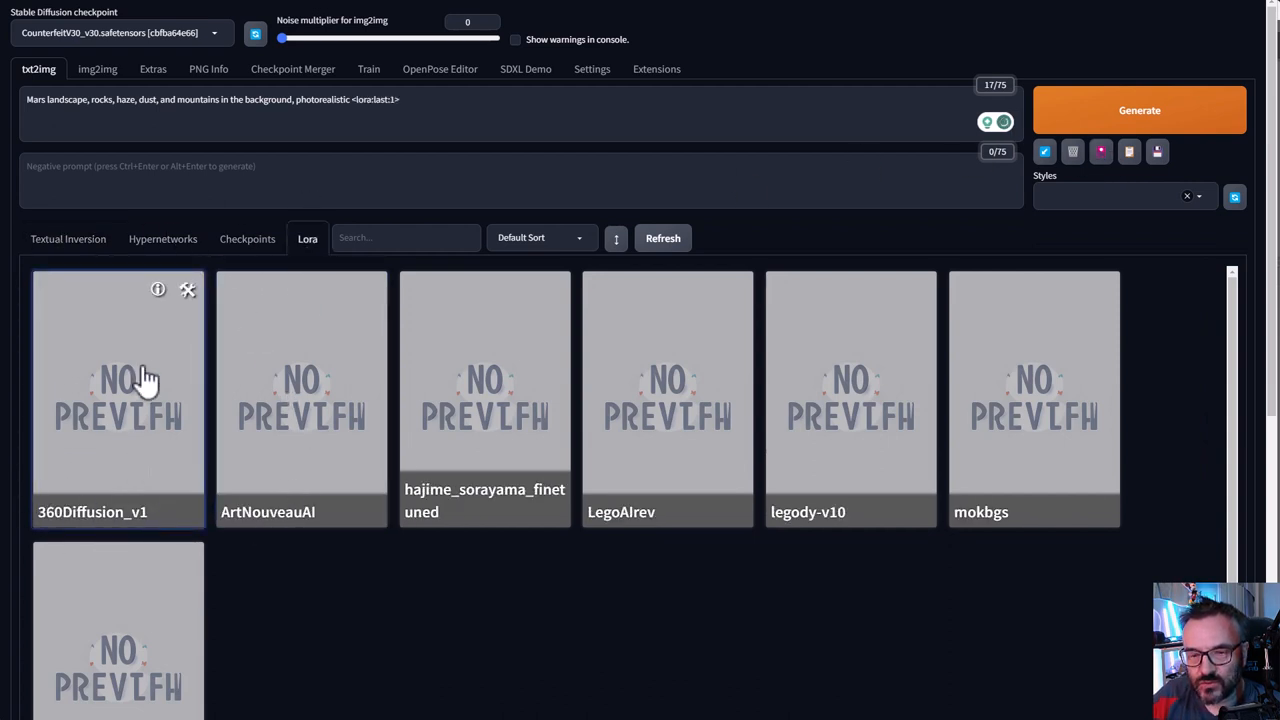
Swap the <lora:last:1> tag for <lora:360Diffusion_v1:1> and generate the panorama again
{"action": "left_click_drag", "start_coordinate": [405, 99], "coordinate": [352, 99]}
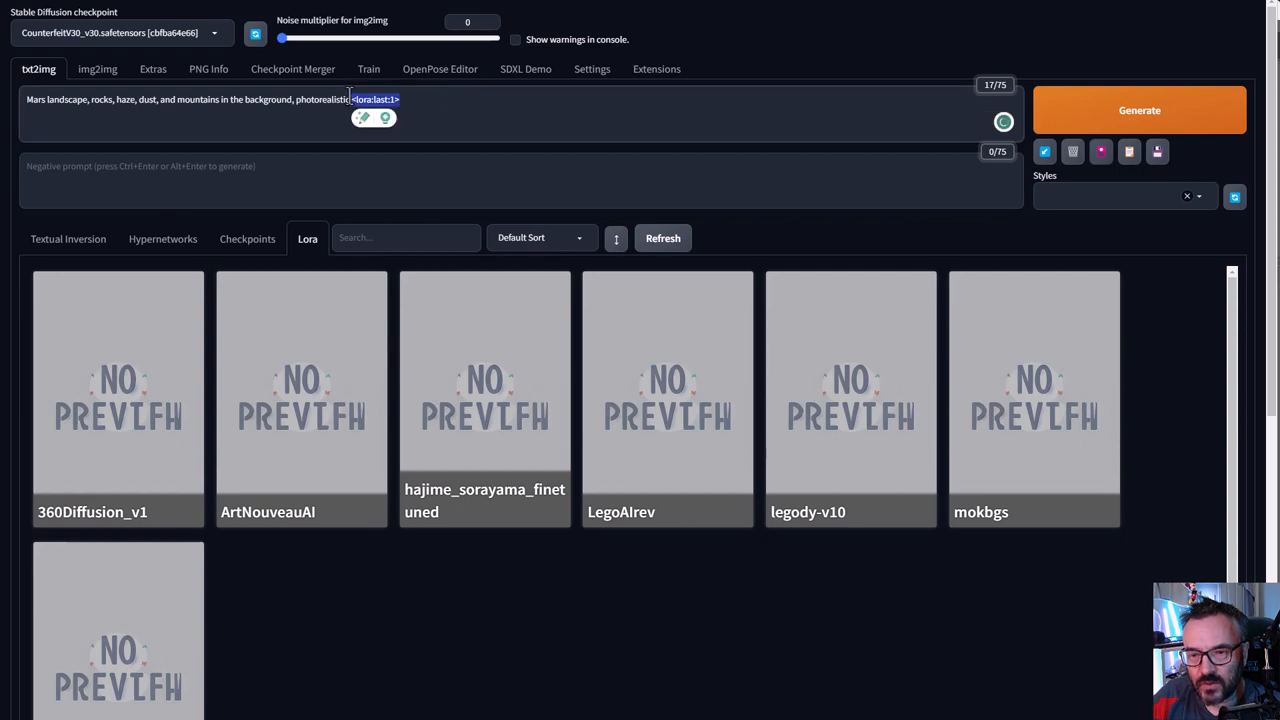
{"action": "scroll", "coordinate": [485, 345], "scroll_direction": "down", "scroll_amount": 1}
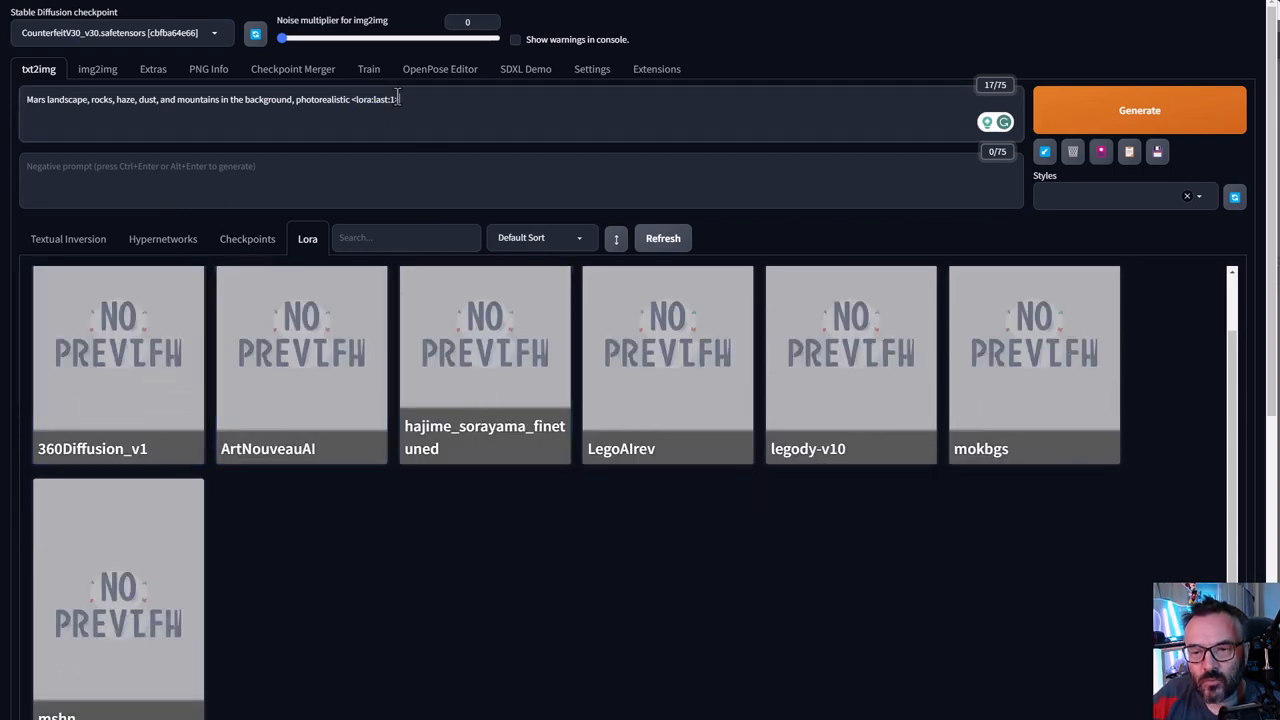
{"action": "left_click_drag", "start_coordinate": [400, 99], "coordinate": [352, 99]}
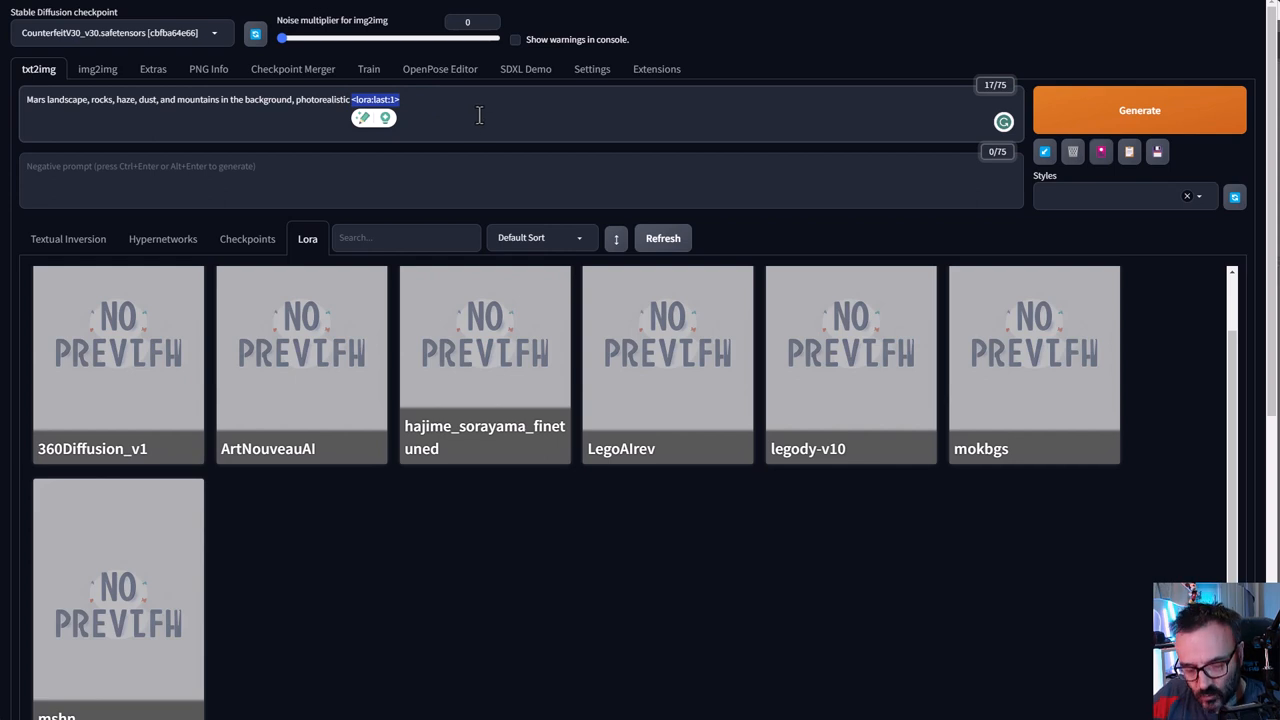
{"action": "type", "text": "<lora:360Diffusion_v1:1>"}
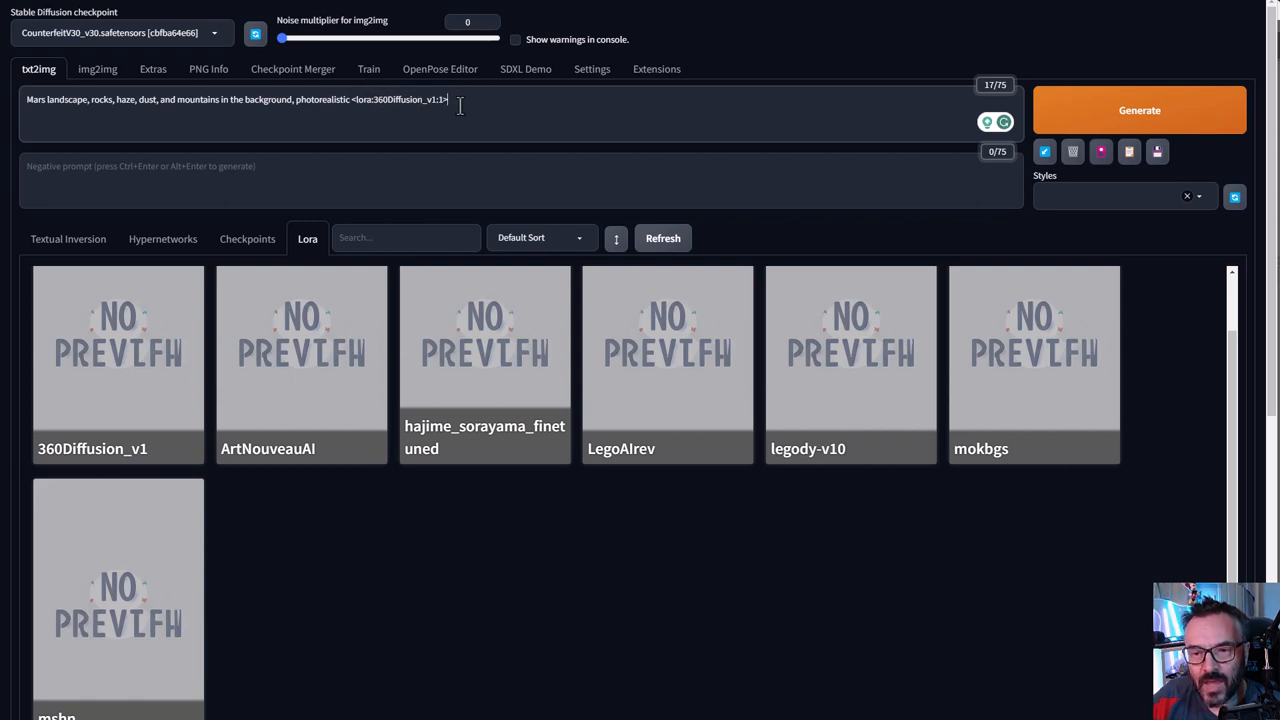
{"action": "left_click", "coordinate": [1100, 152]}
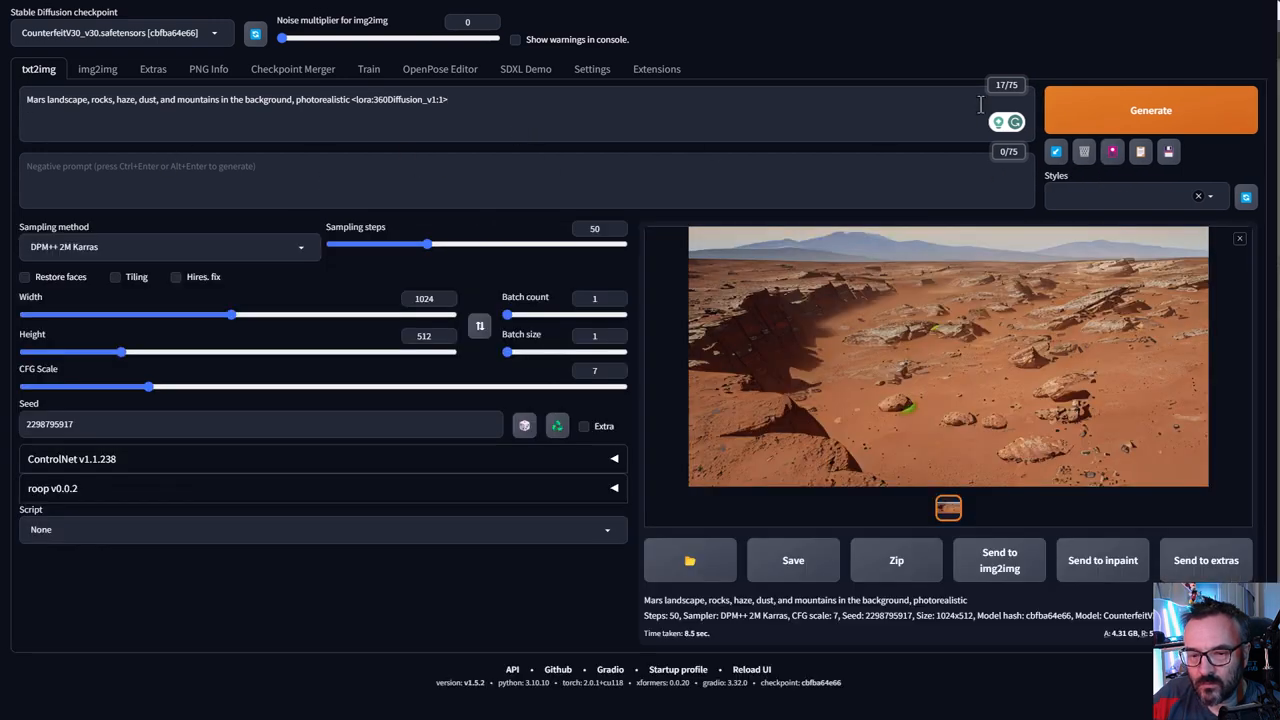
{"action": "left_click", "coordinate": [1150, 110]}
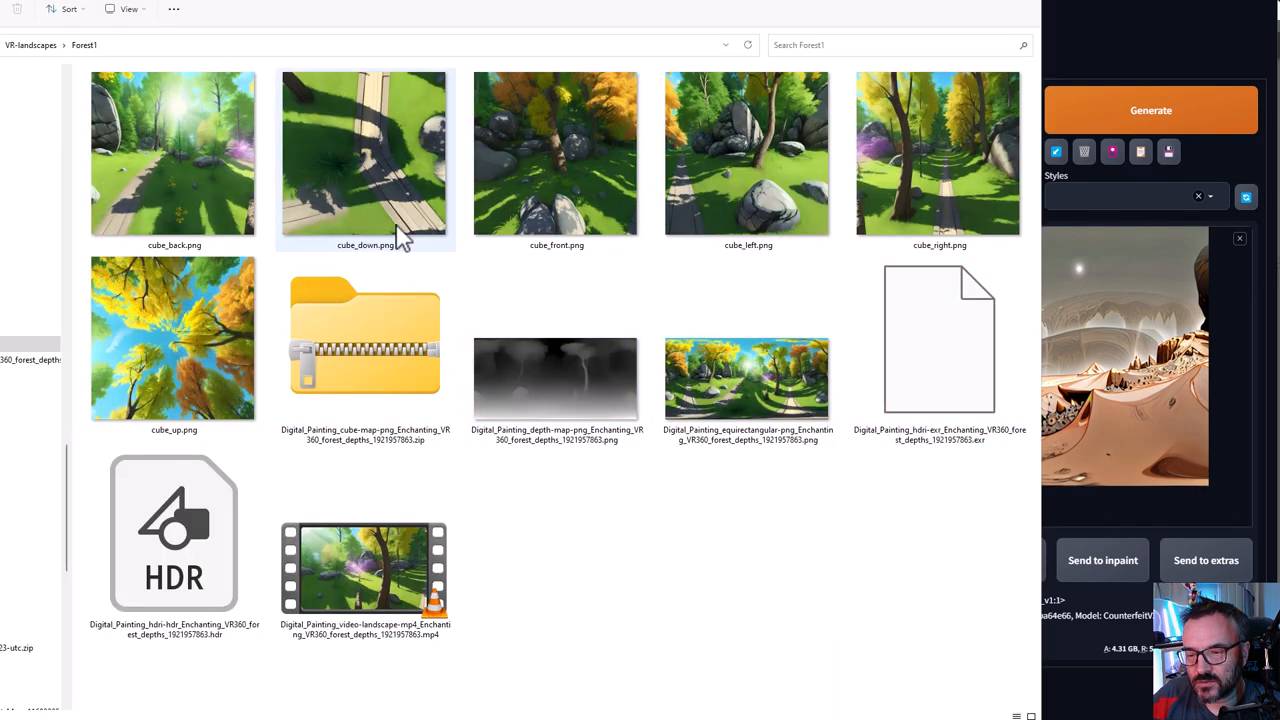
Read the forest equirectangular PNG's 6144 × 3072 dimensions in its Details properties, then return to the WebUI
{"action": "left_click", "coordinate": [770, 390]}
{"action": "key", "text": "alt+Return"}
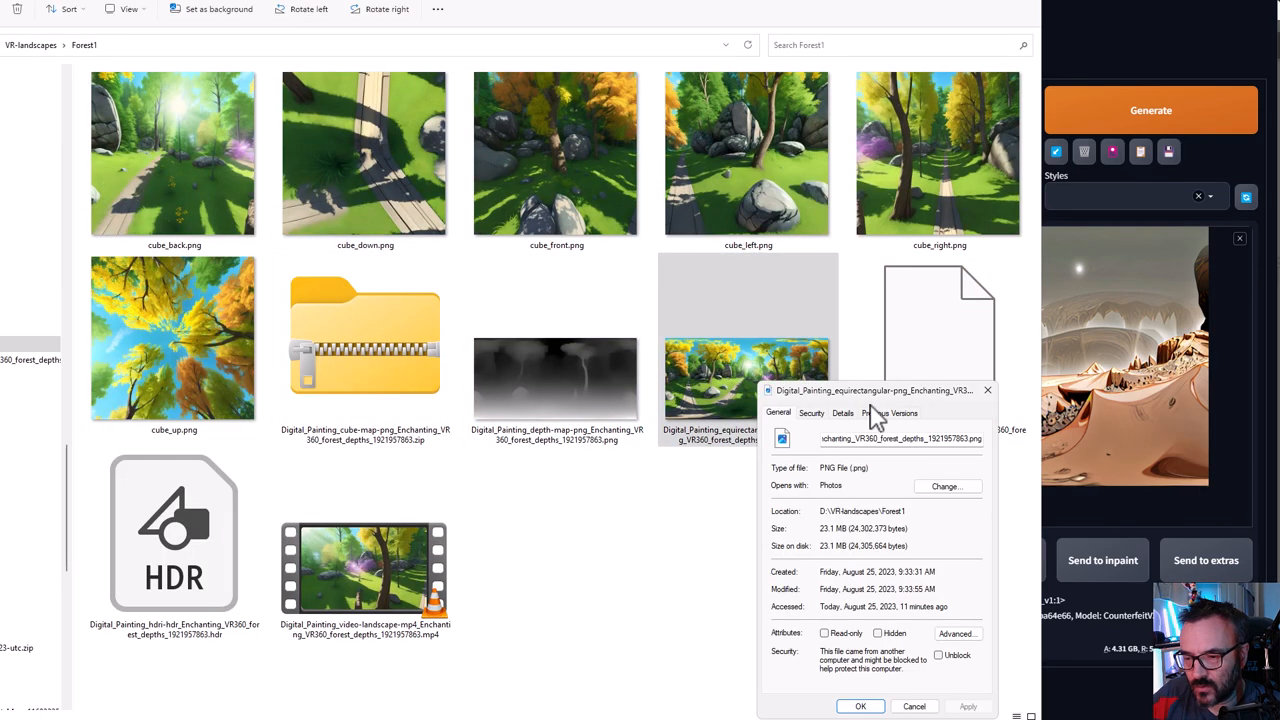
{"action": "left_click", "coordinate": [842, 413]}
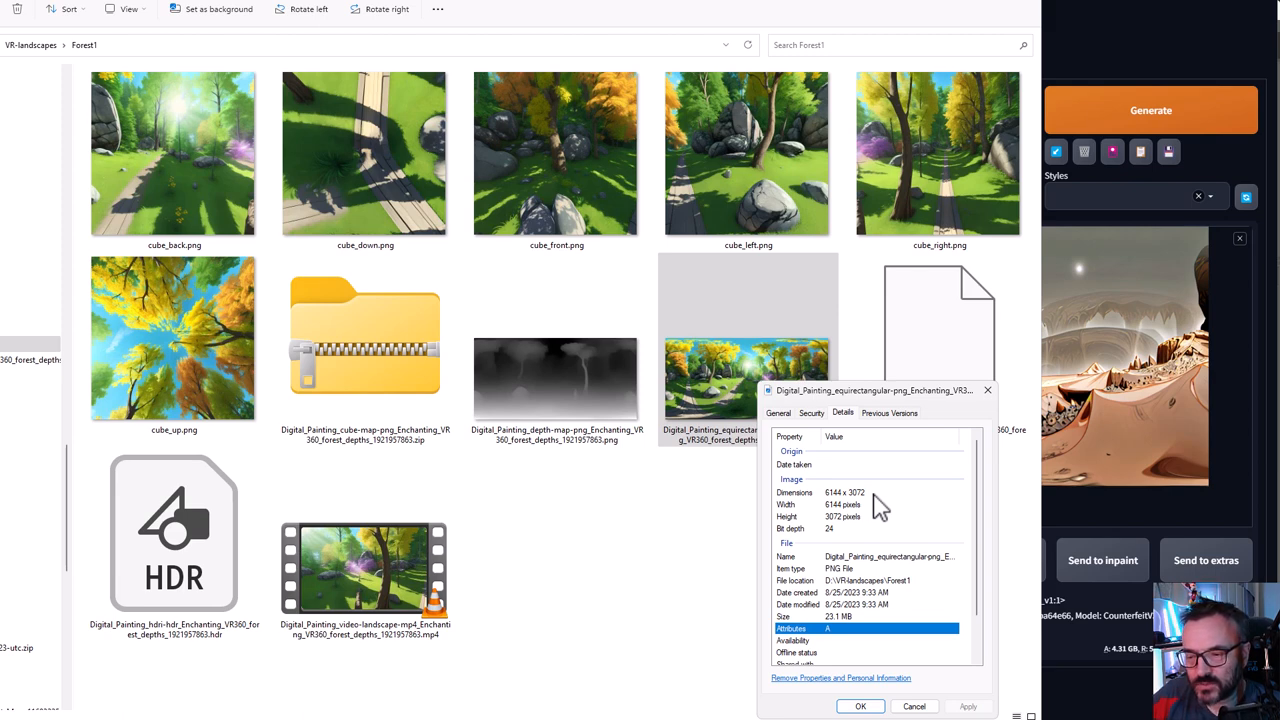
{"action": "left_click", "coordinate": [988, 390]}
{"action": "left_click", "coordinate": [1170, 45]}
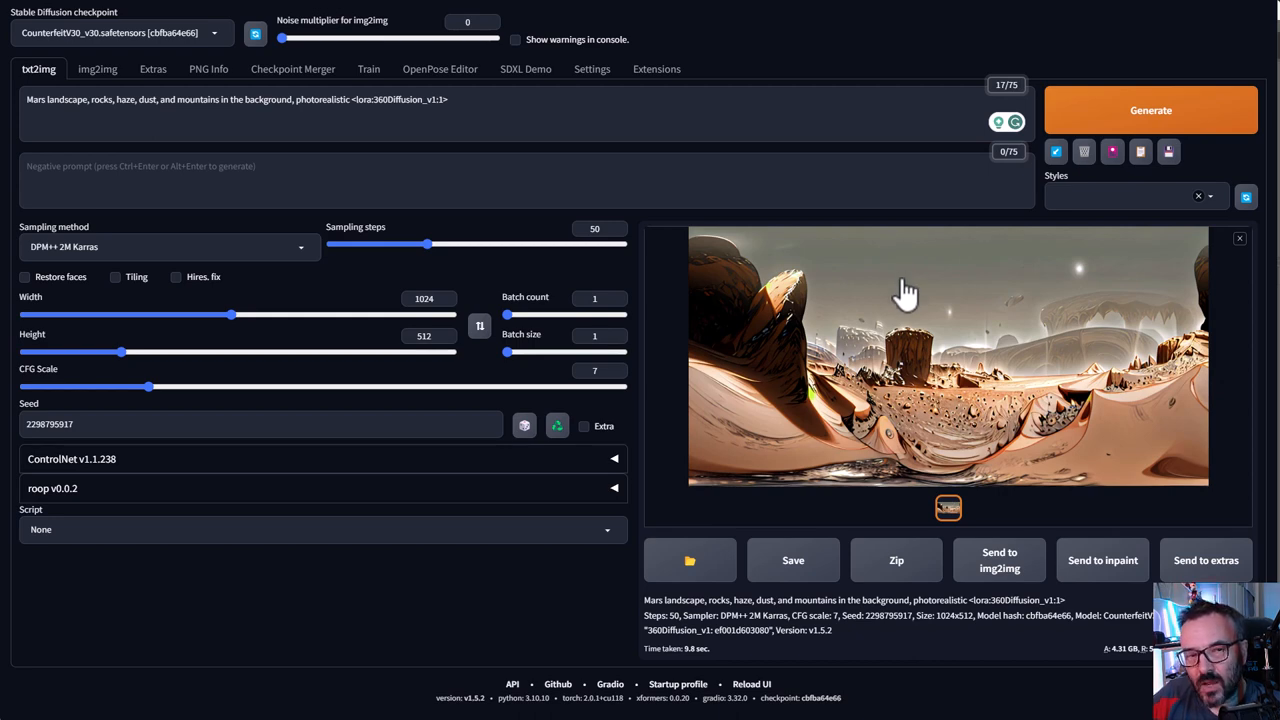
Send the panorama to img2img, look at ControlNet, then go back to the txt2img page
{"action": "left_click", "coordinate": [998, 568]}
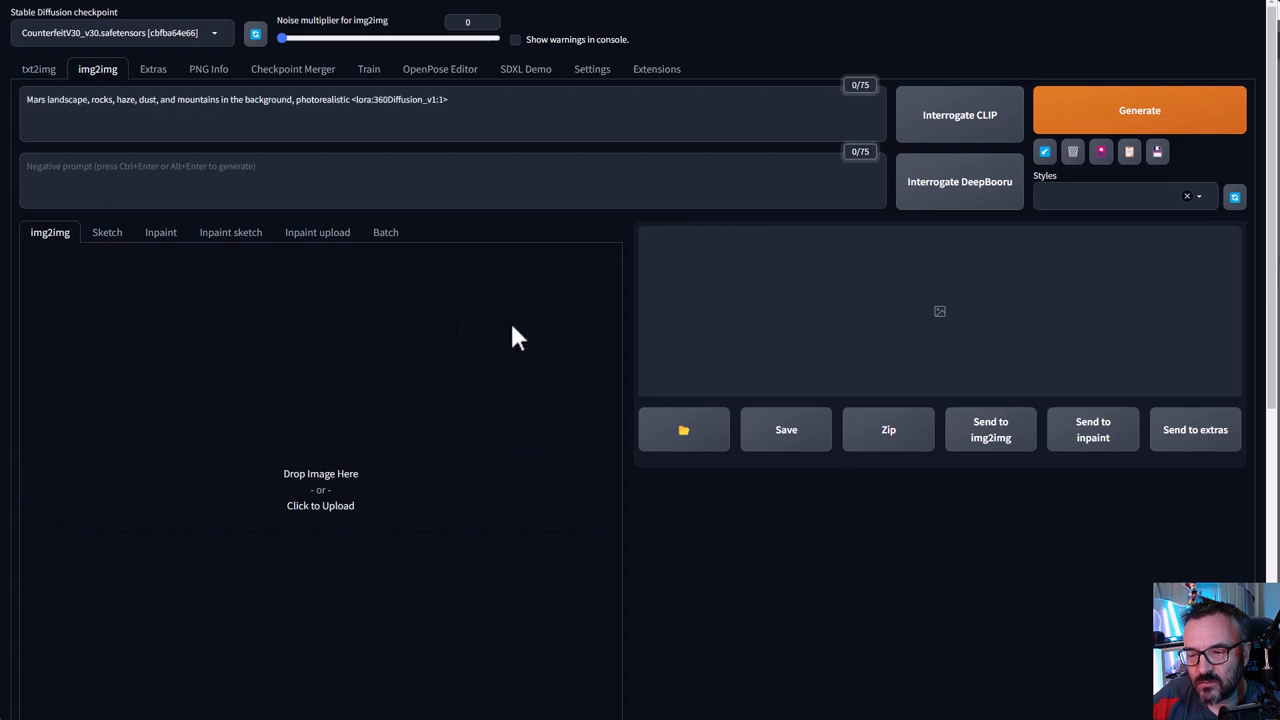
{"action": "scroll", "coordinate": [600, 340], "scroll_direction": "down", "scroll_amount": 5}
{"action": "scroll", "coordinate": [660, 293], "scroll_direction": "up", "scroll_amount": 3}
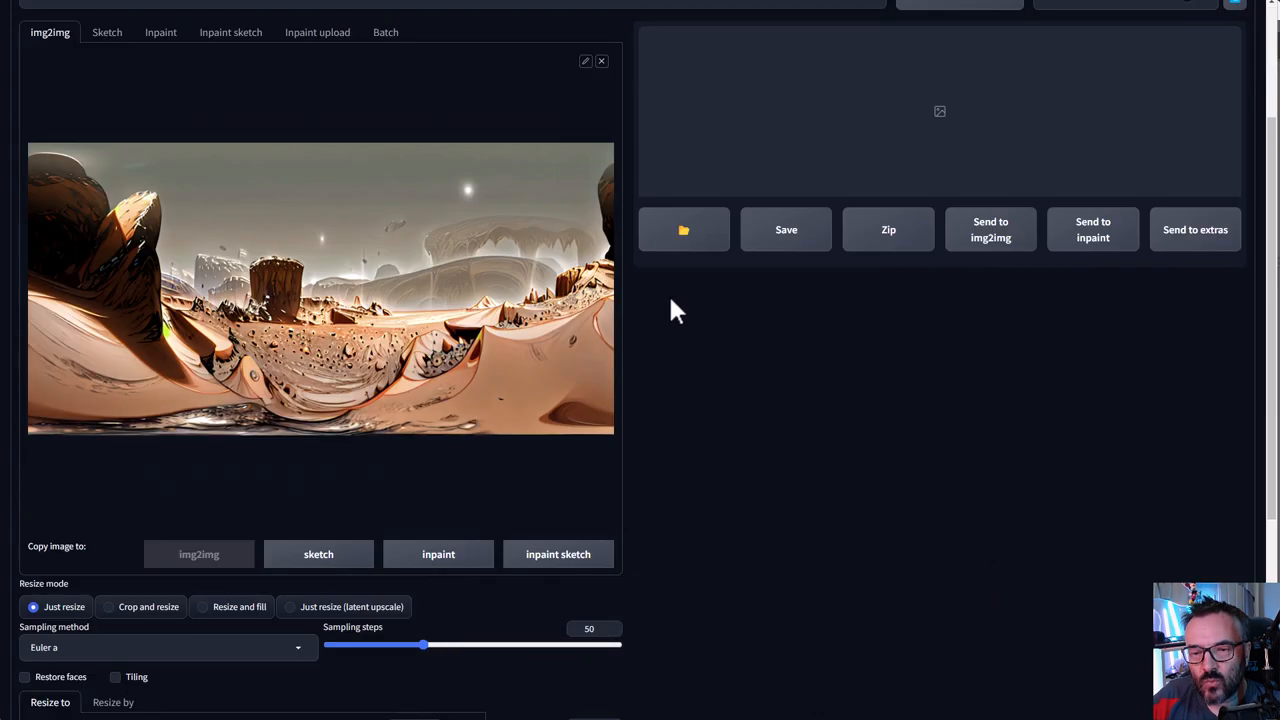
{"action": "scroll", "coordinate": [680, 390], "scroll_direction": "down", "scroll_amount": 5}
{"action": "scroll", "coordinate": [676, 379], "scroll_direction": "down", "scroll_amount": 2}
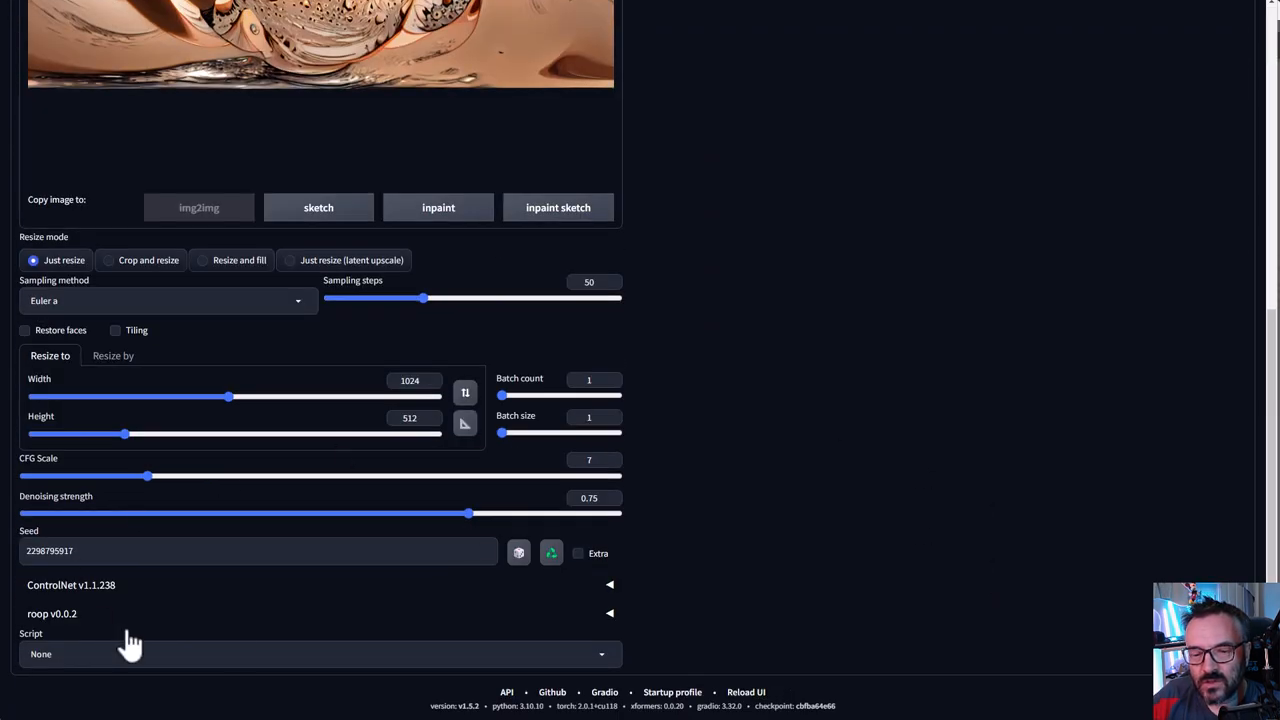
{"action": "left_click", "coordinate": [610, 585]}
{"action": "scroll", "coordinate": [500, 547], "scroll_direction": "down", "scroll_amount": 5}
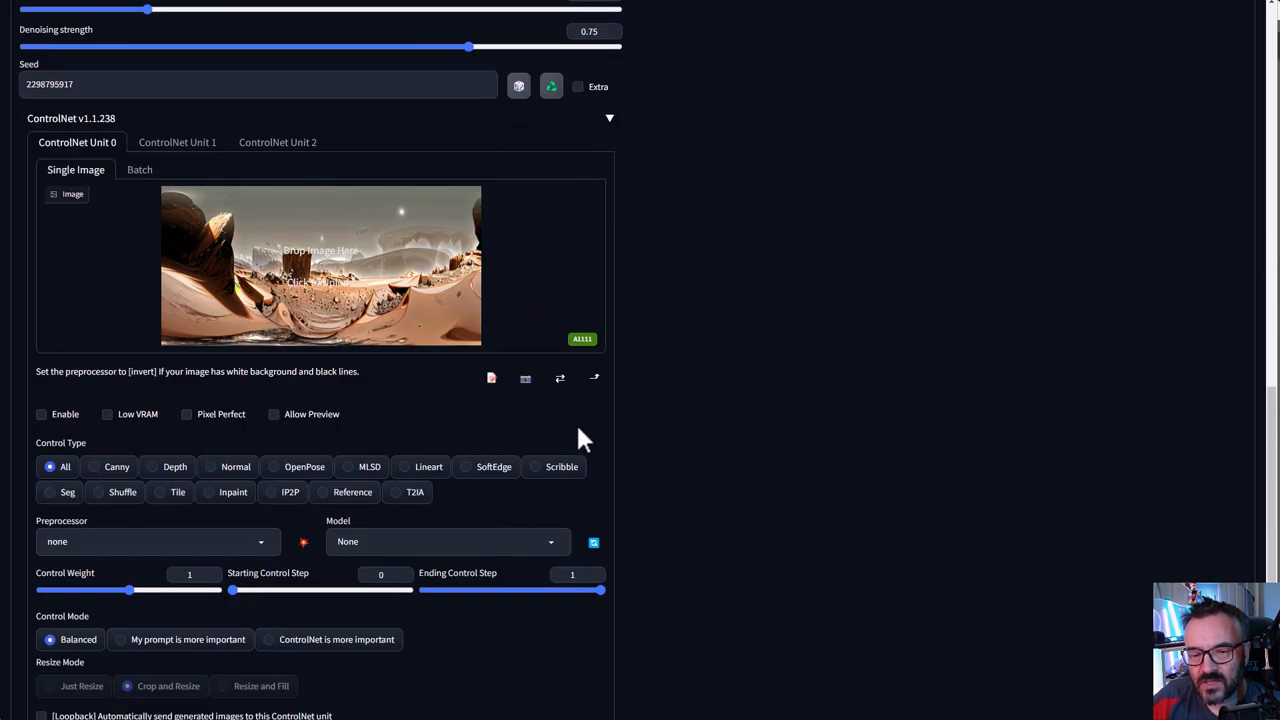
{"action": "scroll", "coordinate": [715, 384], "scroll_direction": "up", "scroll_amount": 5}
{"action": "scroll", "coordinate": [715, 384], "scroll_direction": "up", "scroll_amount": 5}
{"action": "scroll", "coordinate": [715, 384], "scroll_direction": "up", "scroll_amount": 5}
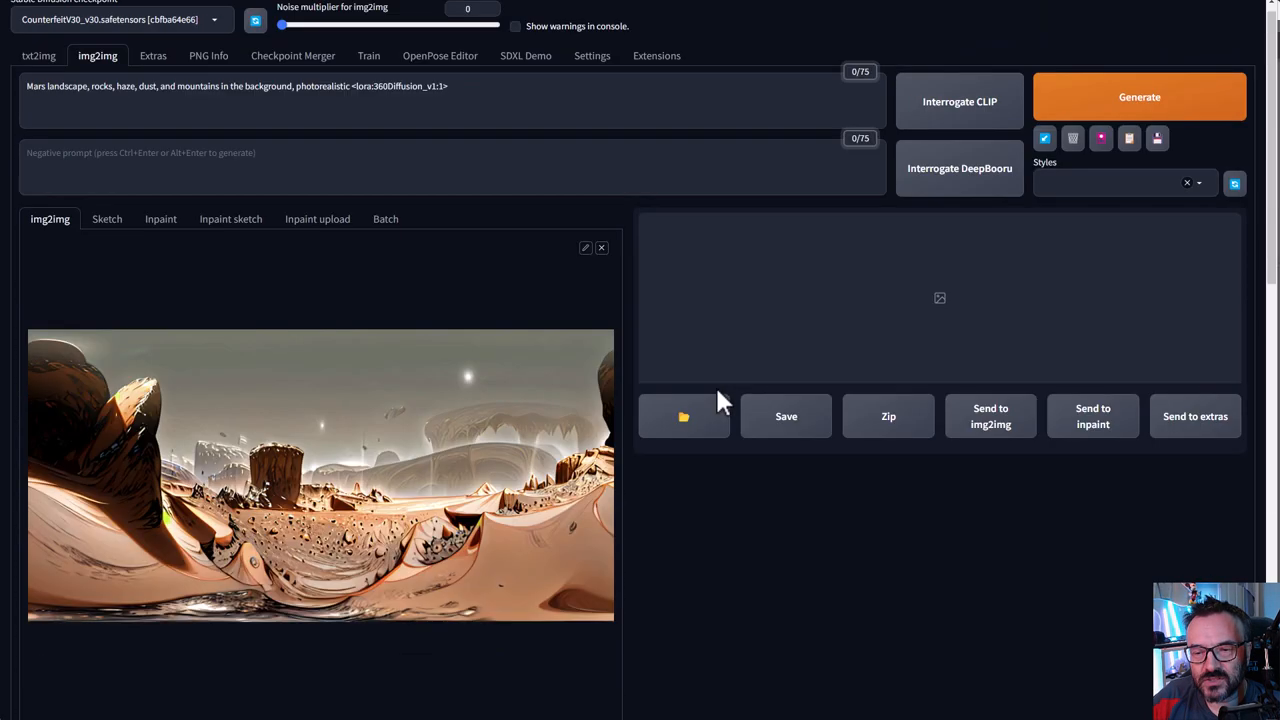
{"action": "scroll", "coordinate": [715, 384], "scroll_direction": "up", "scroll_amount": 1}
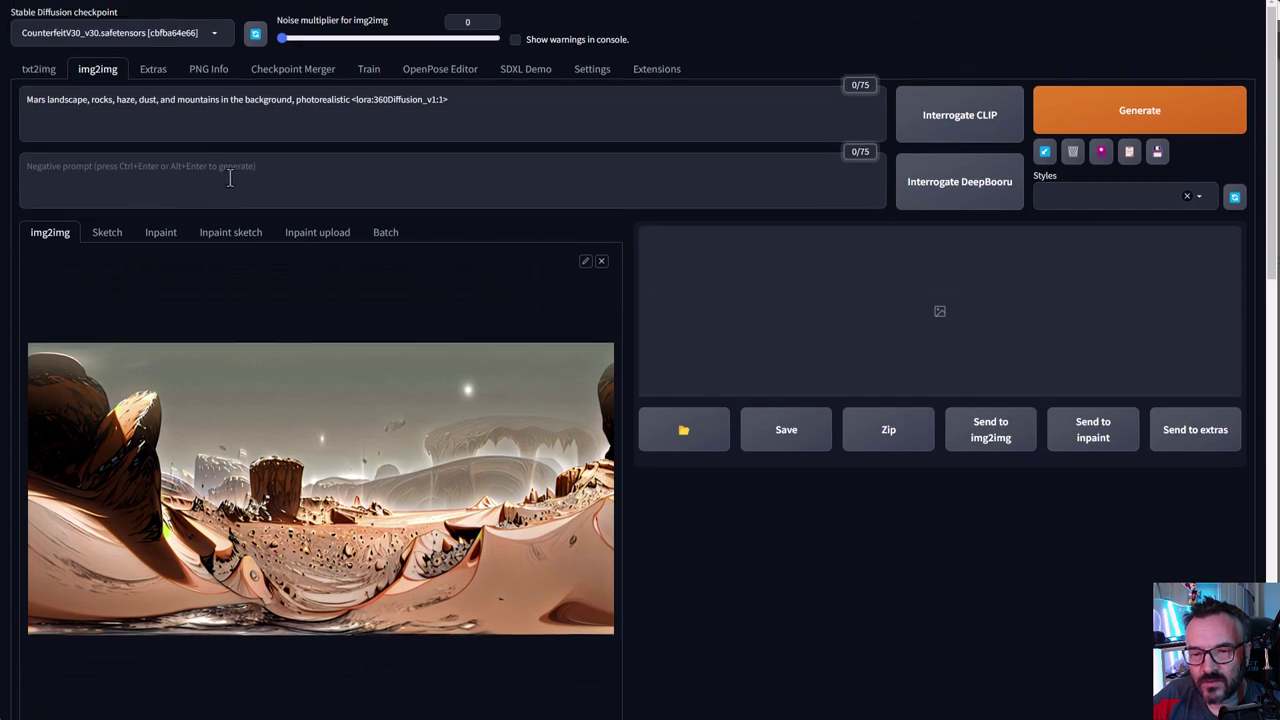
{"action": "left_click", "coordinate": [38, 69]}
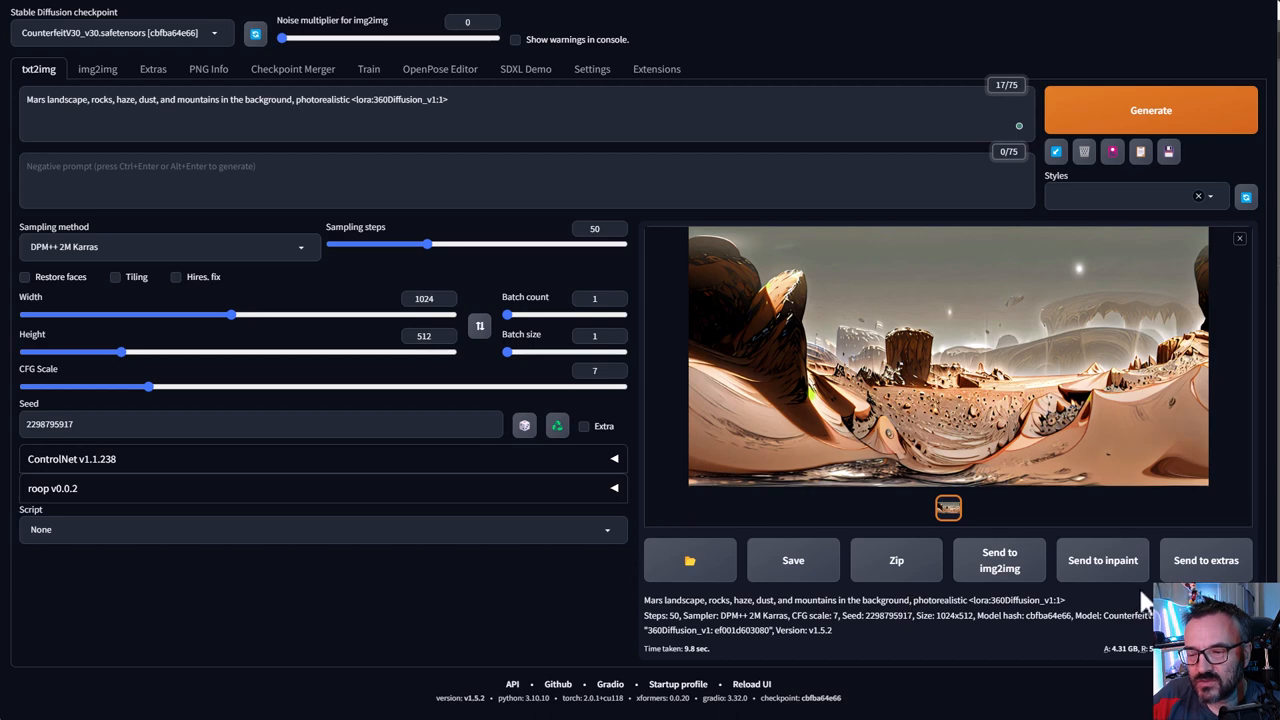
Send the panorama to Extras and upscale it 4× with R-ESRGAN 4x+
{"action": "left_click", "coordinate": [1206, 560]}
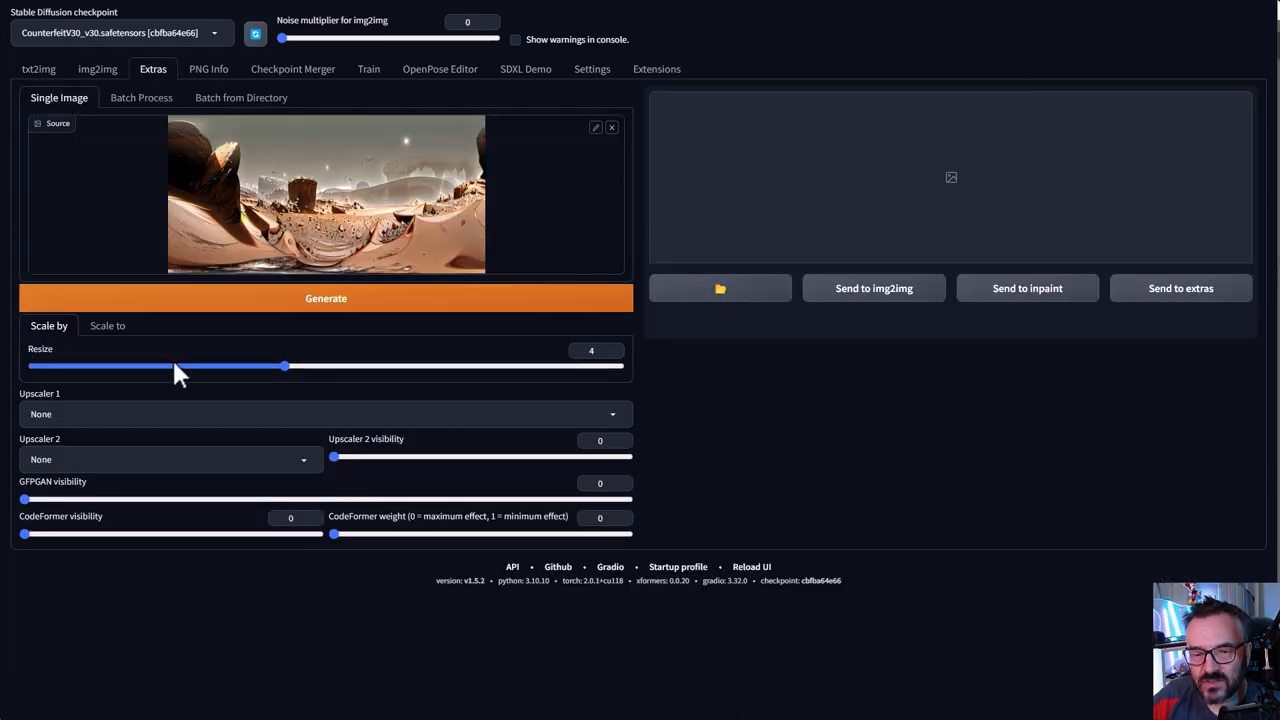
{"action": "left_click", "coordinate": [620, 413]}
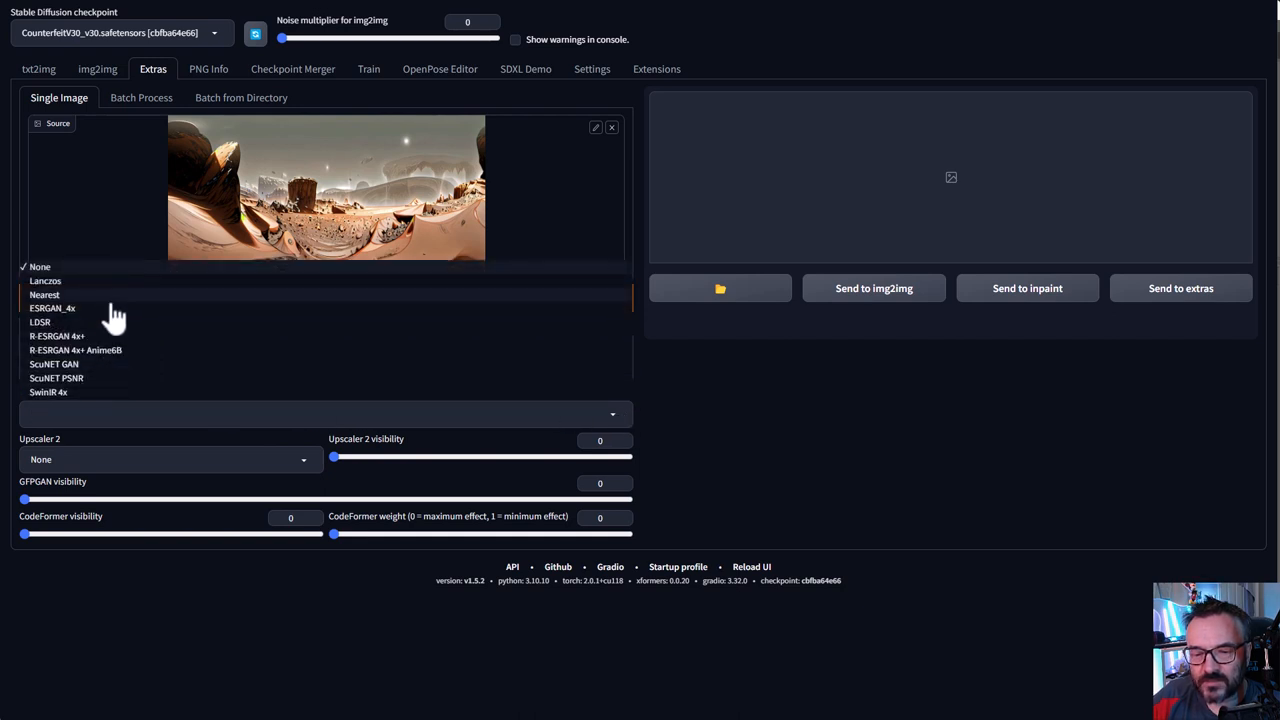
{"action": "left_click", "coordinate": [56, 336]}
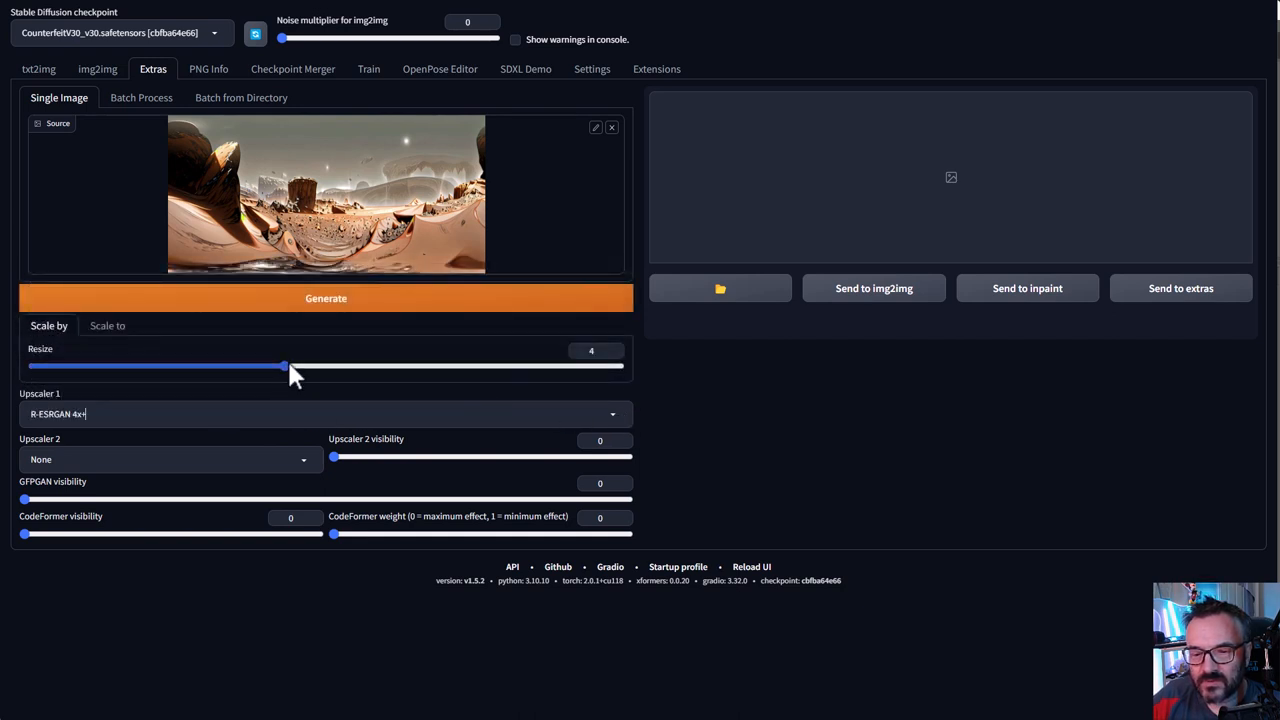
{"action": "left_click", "coordinate": [420, 298]}
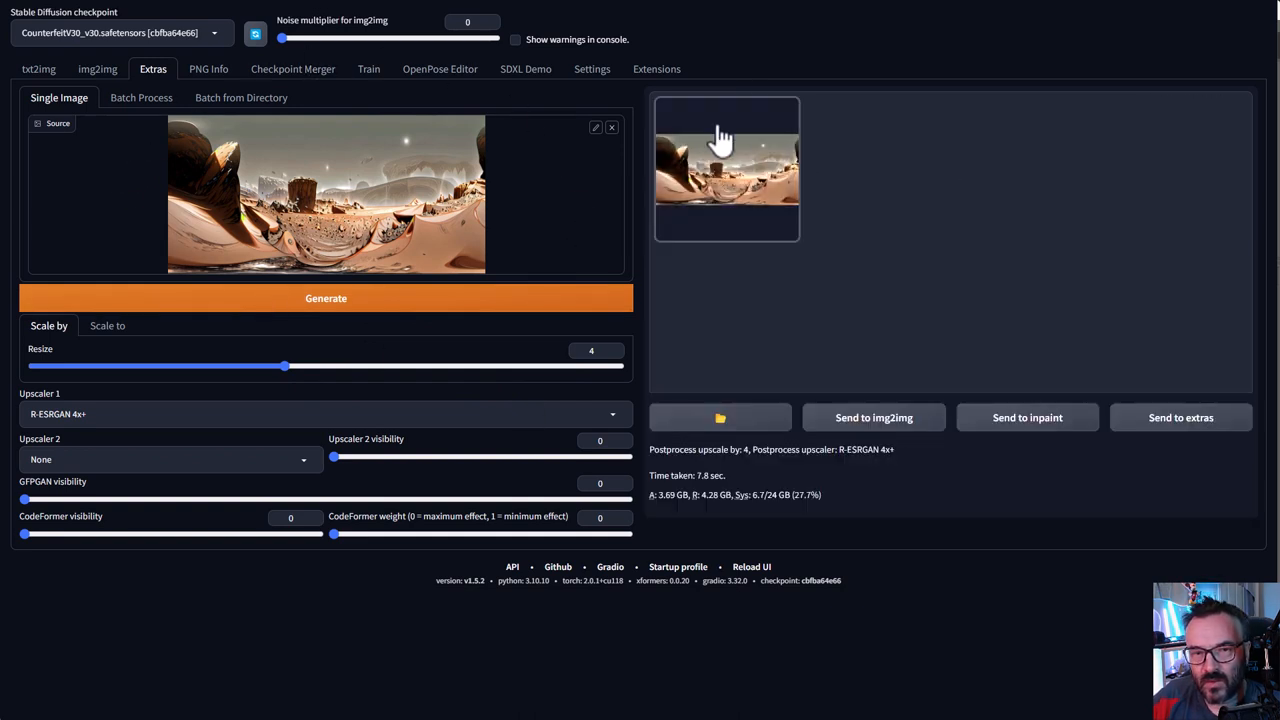
View the upscaled Mars panorama full screen in the lightbox
{"action": "left_click", "coordinate": [730, 150]}
{"action": "left_click", "coordinate": [830, 250]}
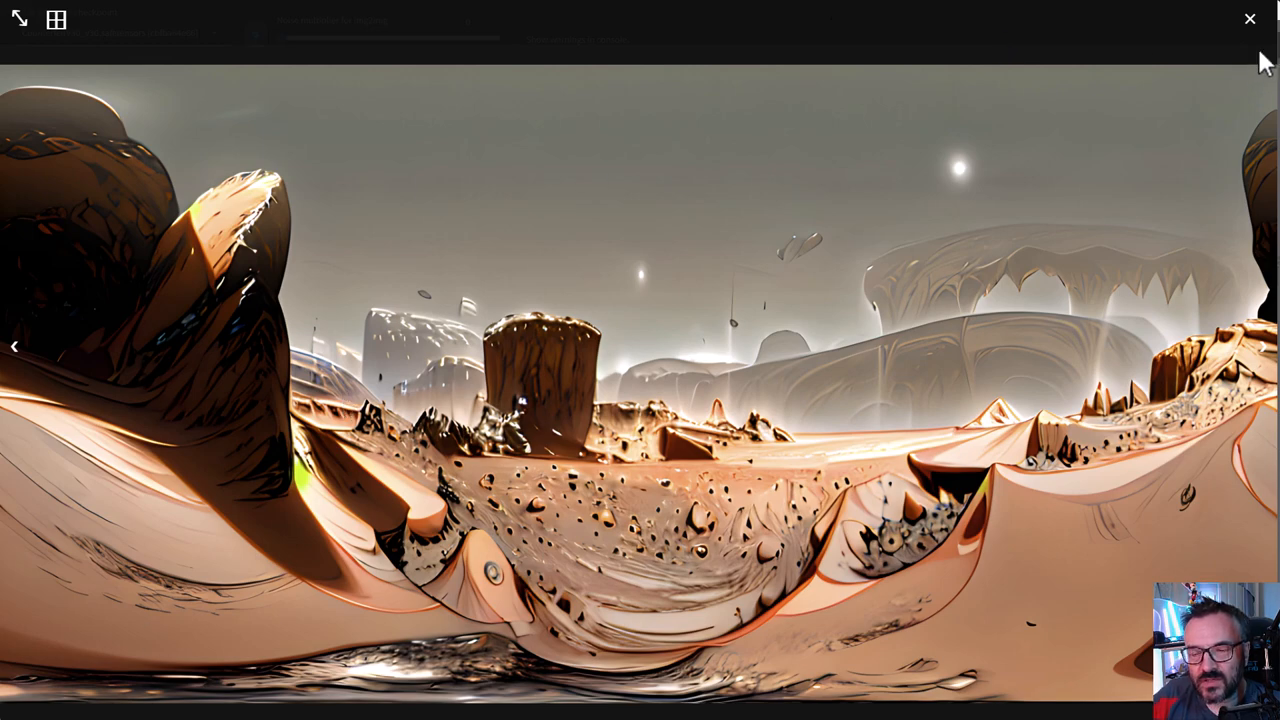
Close the full-screen lightbox of the upscaled panorama
{"action": "left_click", "coordinate": [1250, 18]}
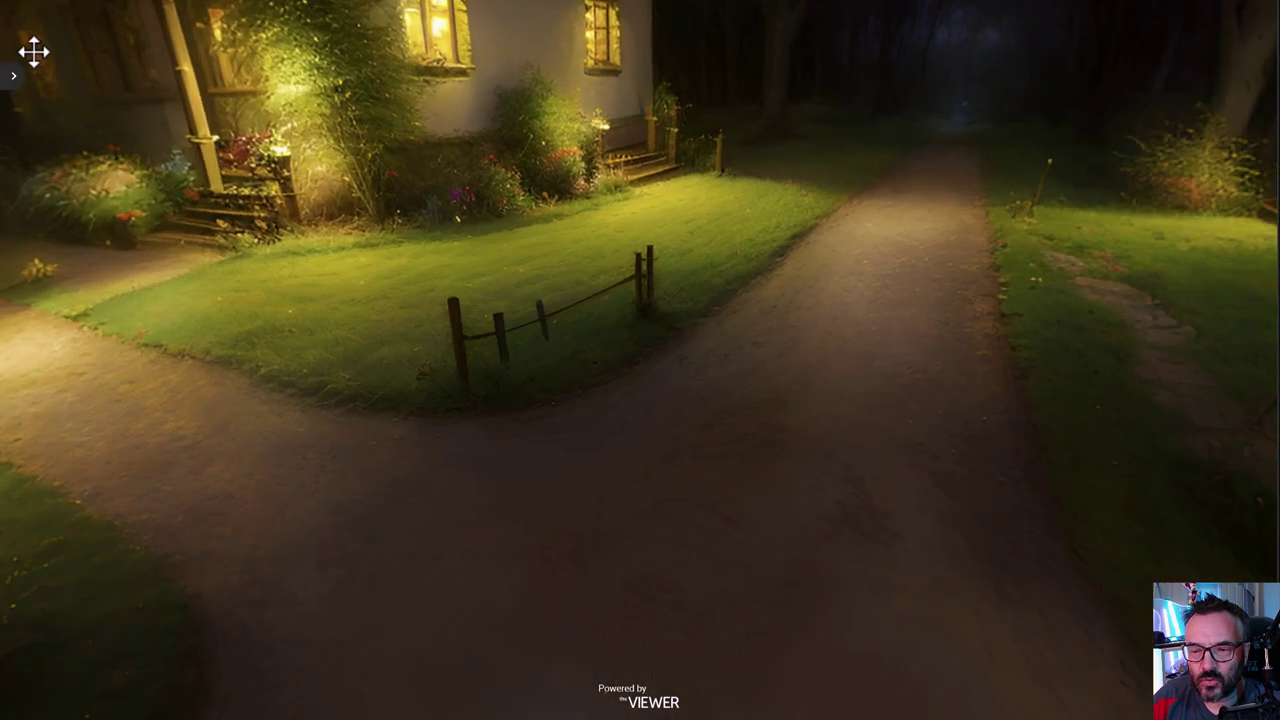
{"action": "left_click_drag", "start_coordinate": [762, 321], "coordinate": [415, 204]}
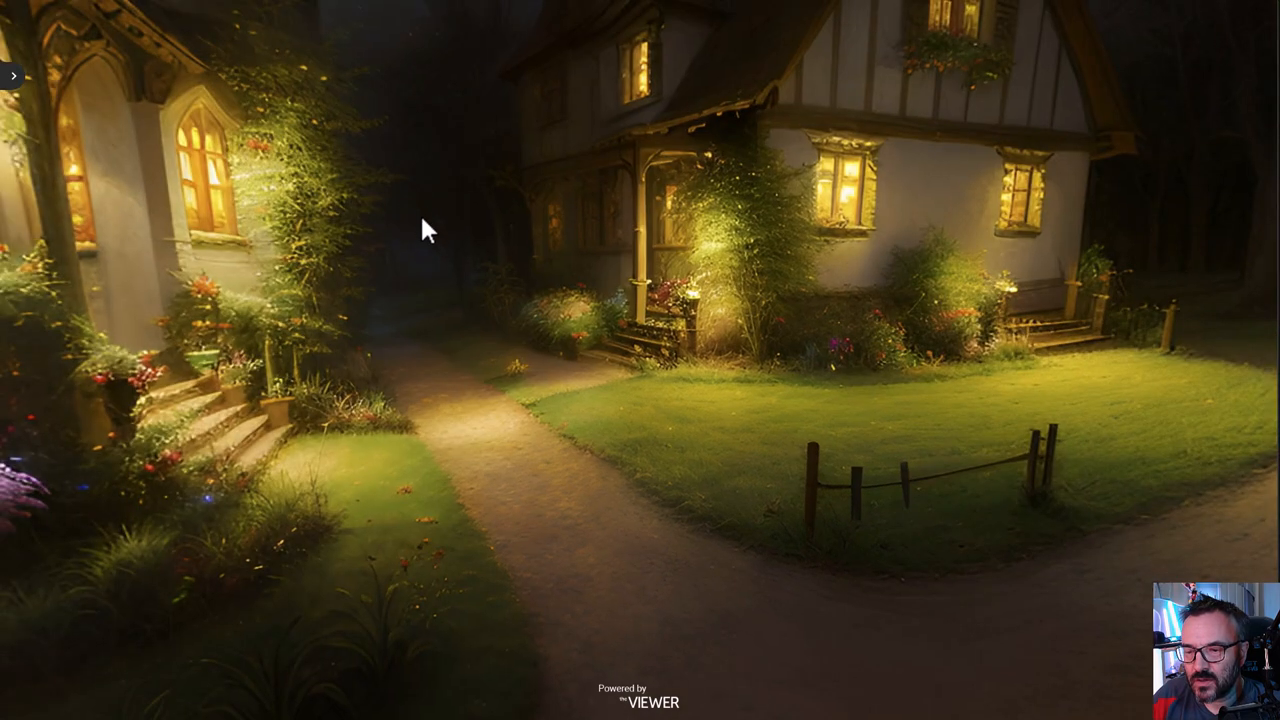
{"action": "mouse_move", "coordinate": [821, 298]}
{"action": "left_mouse_down"}
{"action": "mouse_move", "coordinate": [627, 538]}
{"action": "mouse_move", "coordinate": [555, 275]}
{"action": "left_mouse_up"}
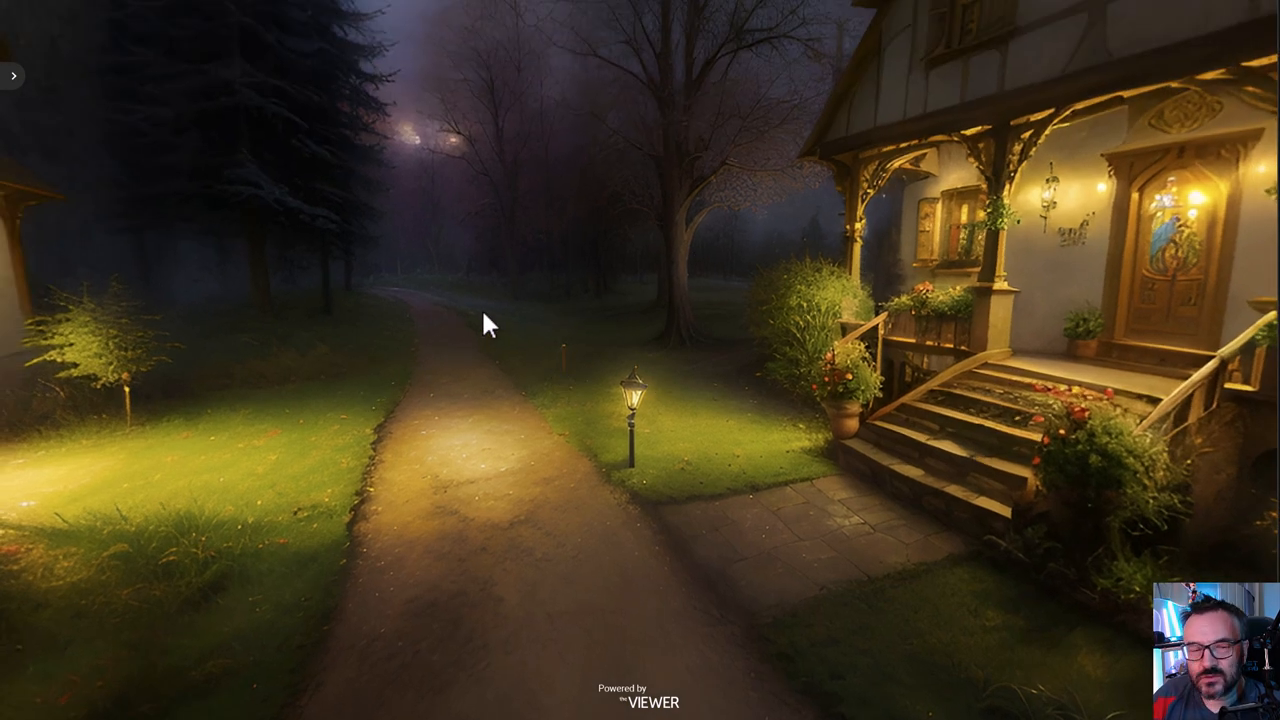
{"action": "mouse_move", "coordinate": [481, 307]}
{"action": "left_mouse_down"}
{"action": "mouse_move", "coordinate": [583, 320]}
{"action": "mouse_move", "coordinate": [717, 451]}
{"action": "left_mouse_up"}
{"action": "left_click_drag", "start_coordinate": [869, 389], "coordinate": [589, 328]}
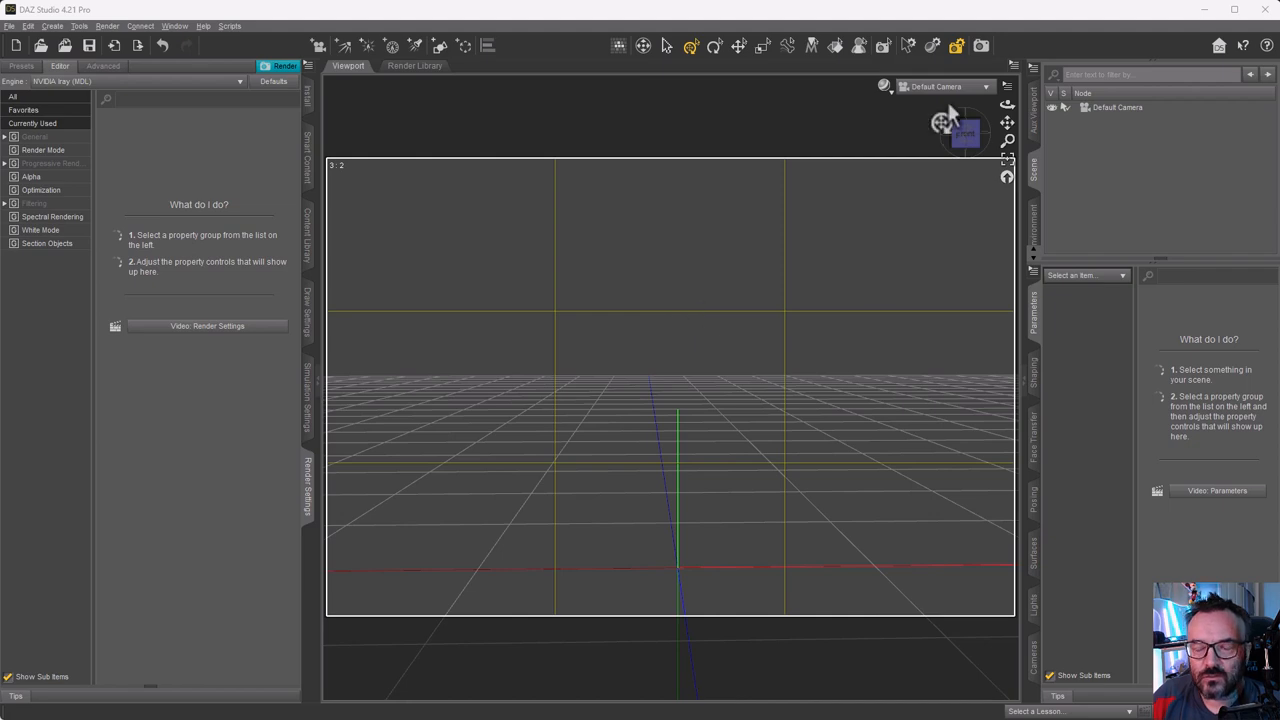
Reopen the Render Settings pane and list All Iray render properties for the empty scene
{"action": "mouse_move", "coordinate": [950, 125]}
{"action": "left_mouse_down"}
{"action": "mouse_move", "coordinate": [968, 138]}
{"action": "mouse_move", "coordinate": [962, 128]}
{"action": "left_mouse_up"}
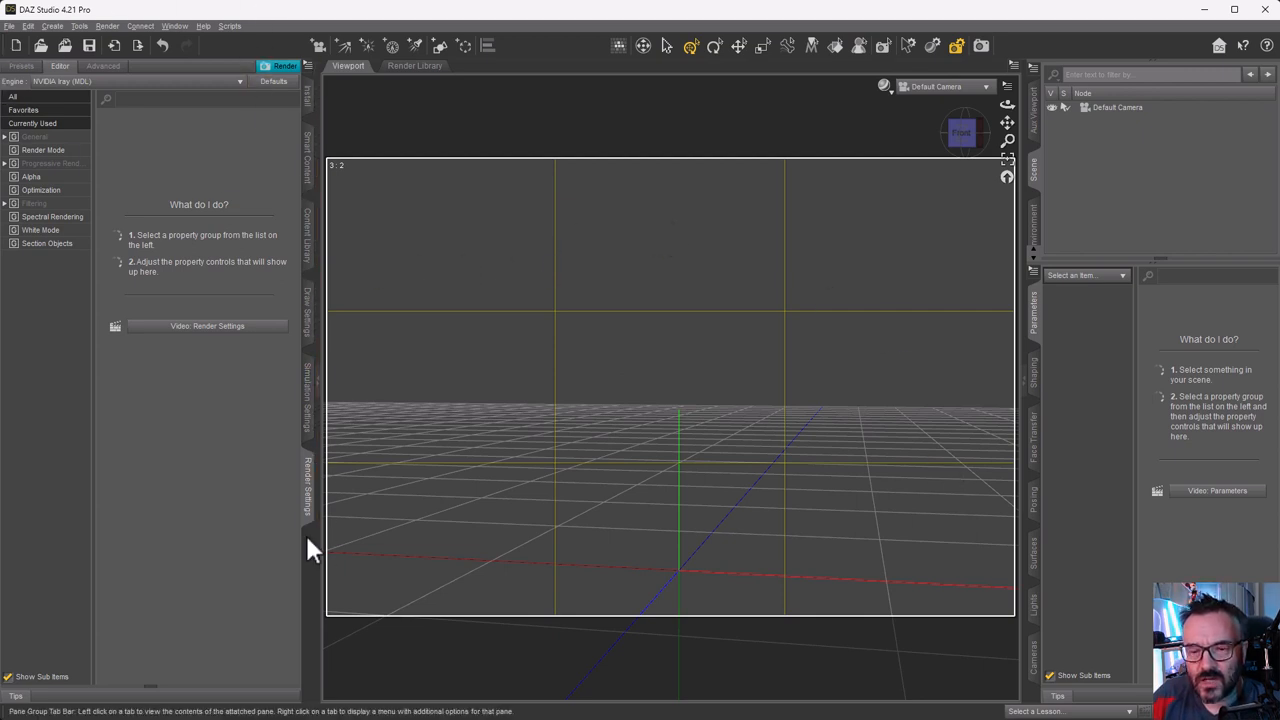
{"action": "left_click", "coordinate": [307, 480]}
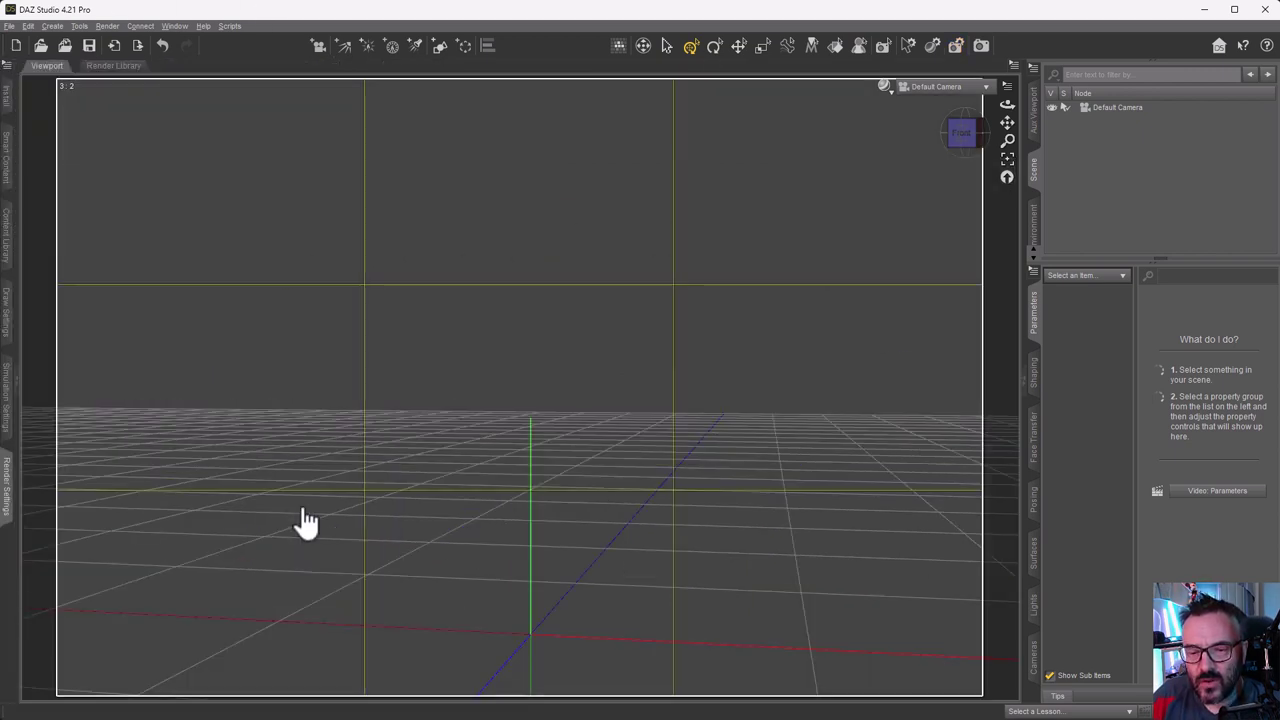
{"action": "left_click", "coordinate": [8, 490]}
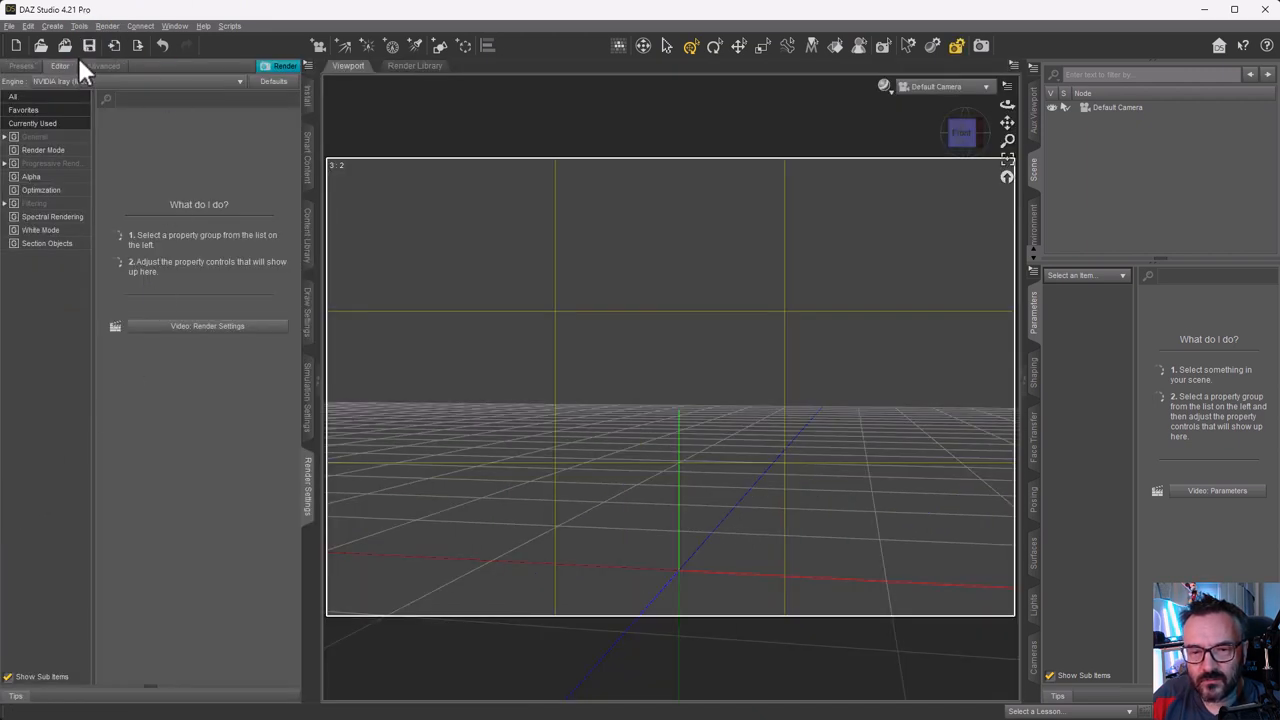
{"action": "left_click", "coordinate": [14, 96]}
{"action": "scroll", "coordinate": [230, 371], "scroll_direction": "down", "scroll_amount": 5}
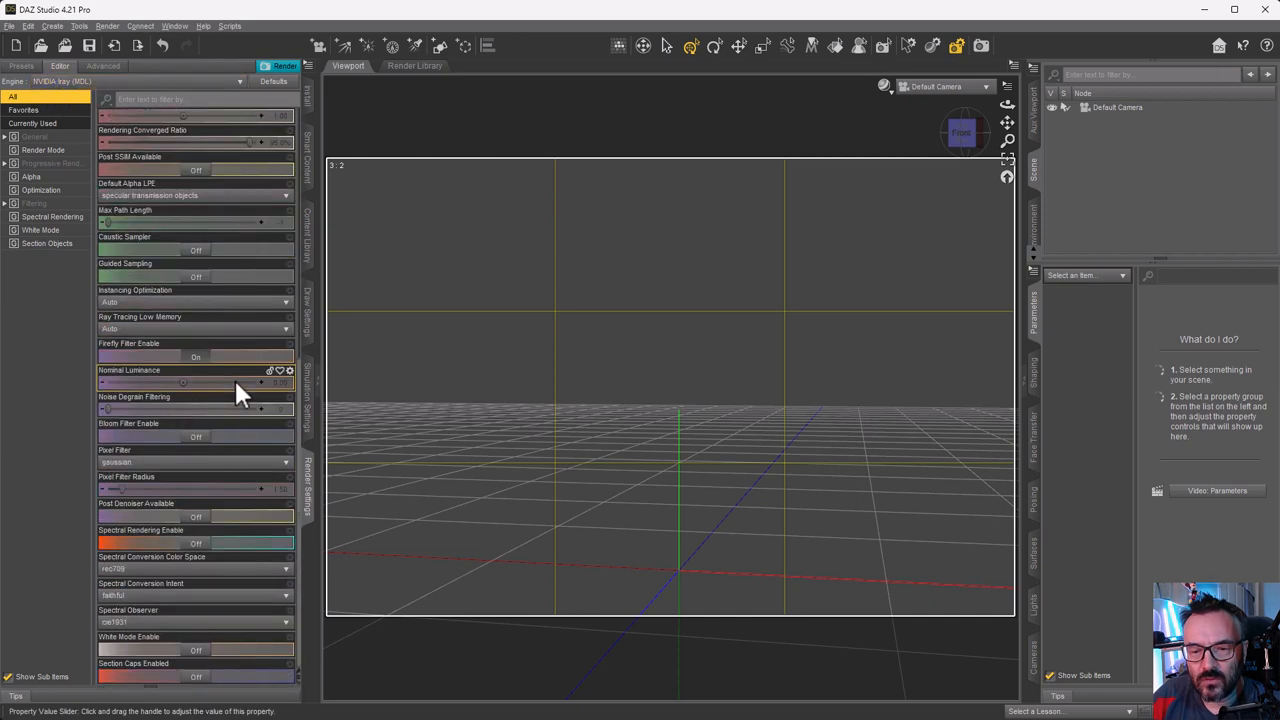
{"action": "mouse_move", "coordinate": [196, 350]}
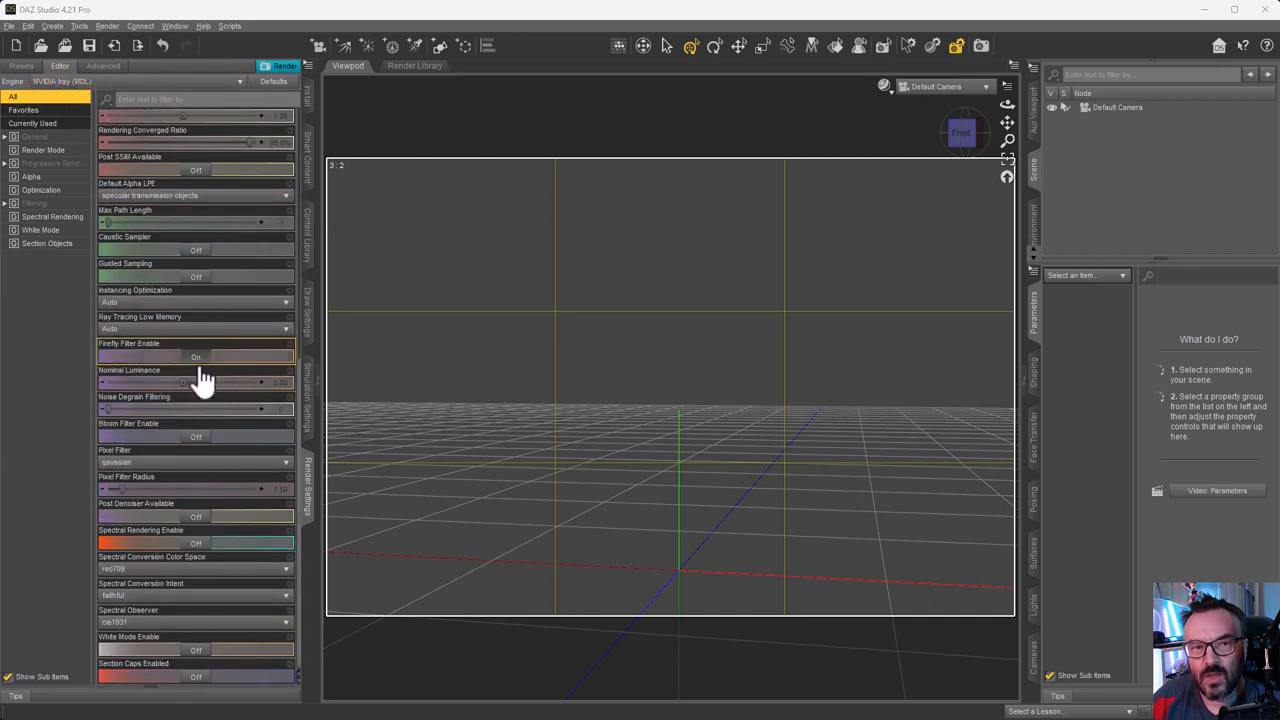
Preview the viewport in NVIDIA Iray, show the Environment group, then switch back to Texture Shaded
{"action": "left_click", "coordinate": [884, 86]}
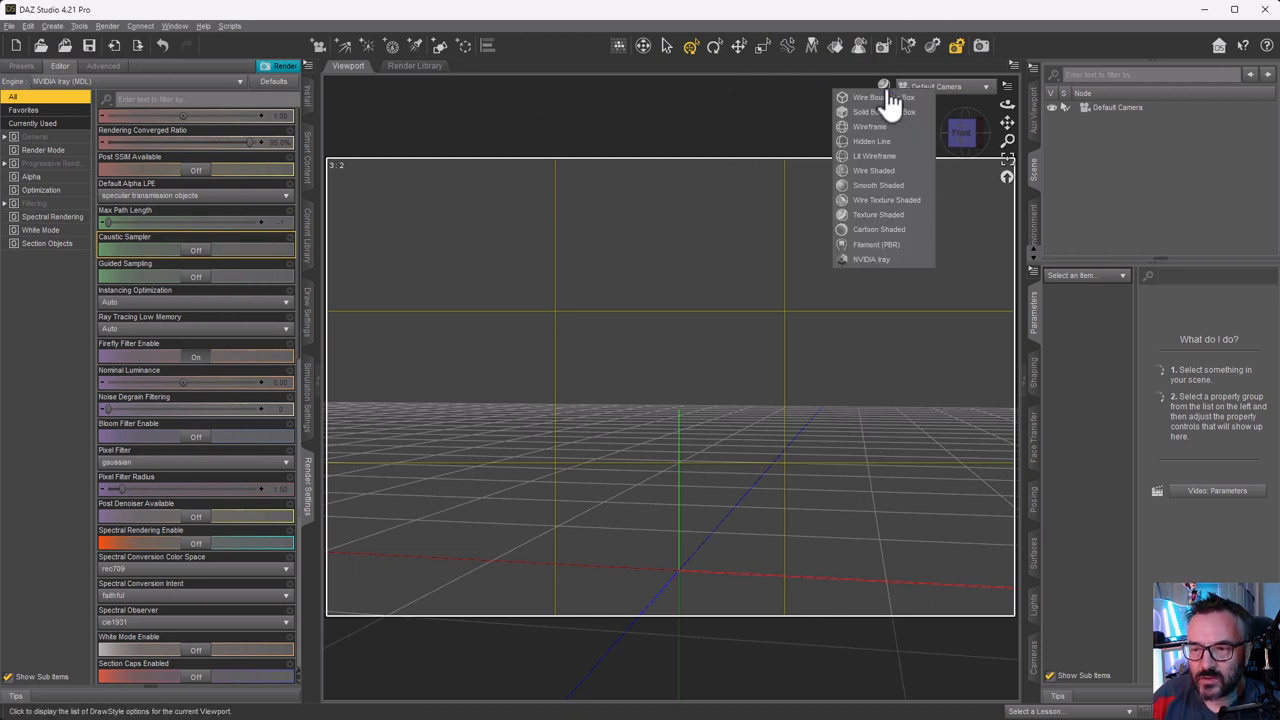
{"action": "left_click", "coordinate": [874, 258]}
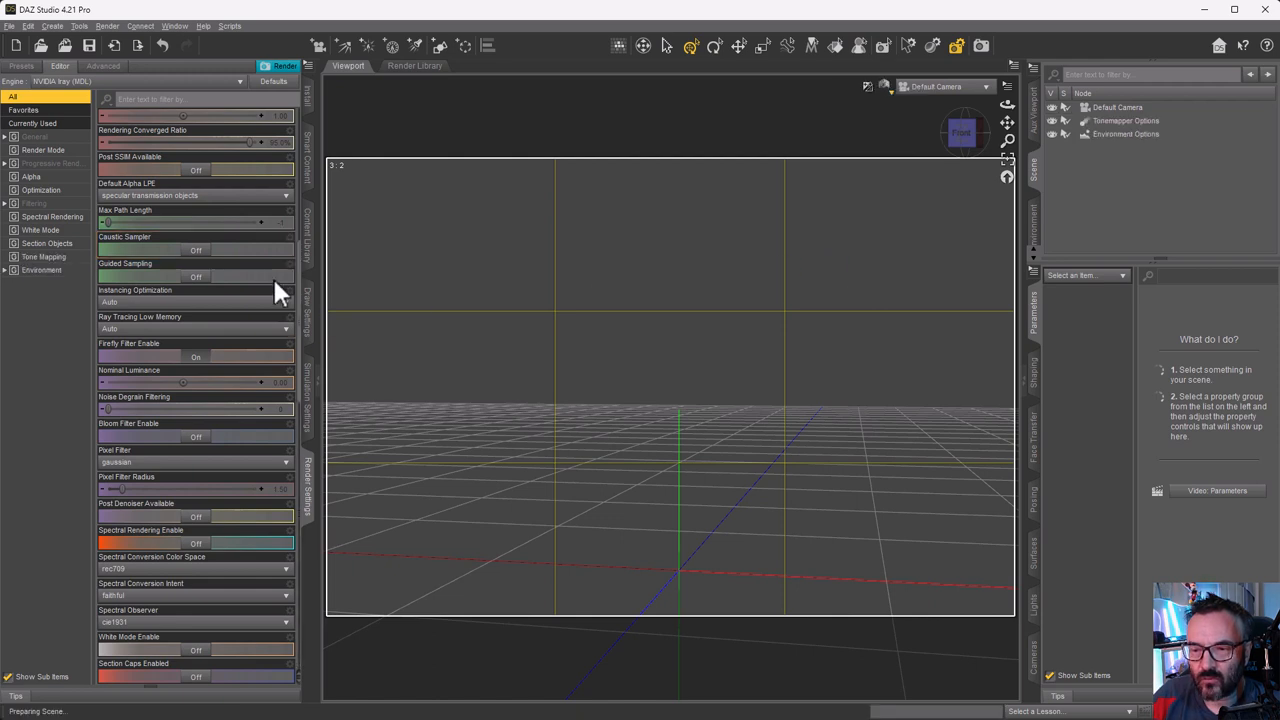
{"action": "left_click", "coordinate": [40, 270]}
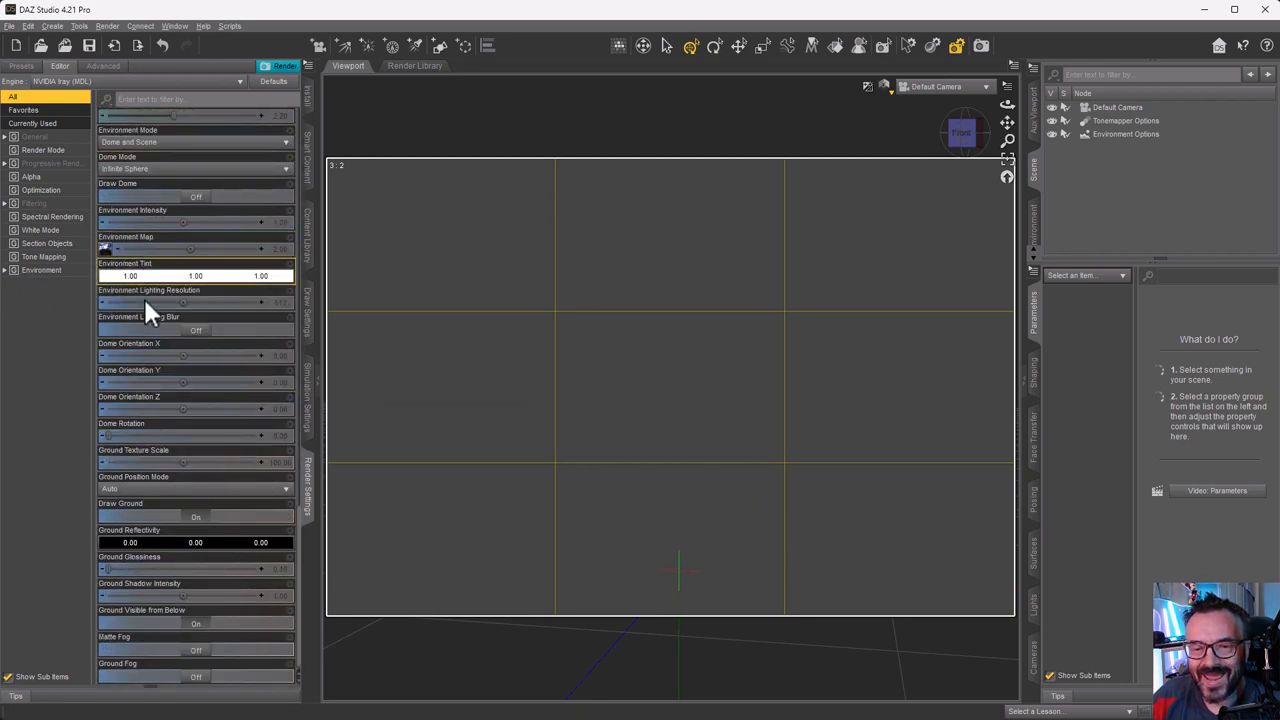
{"action": "mouse_move", "coordinate": [195, 243]}
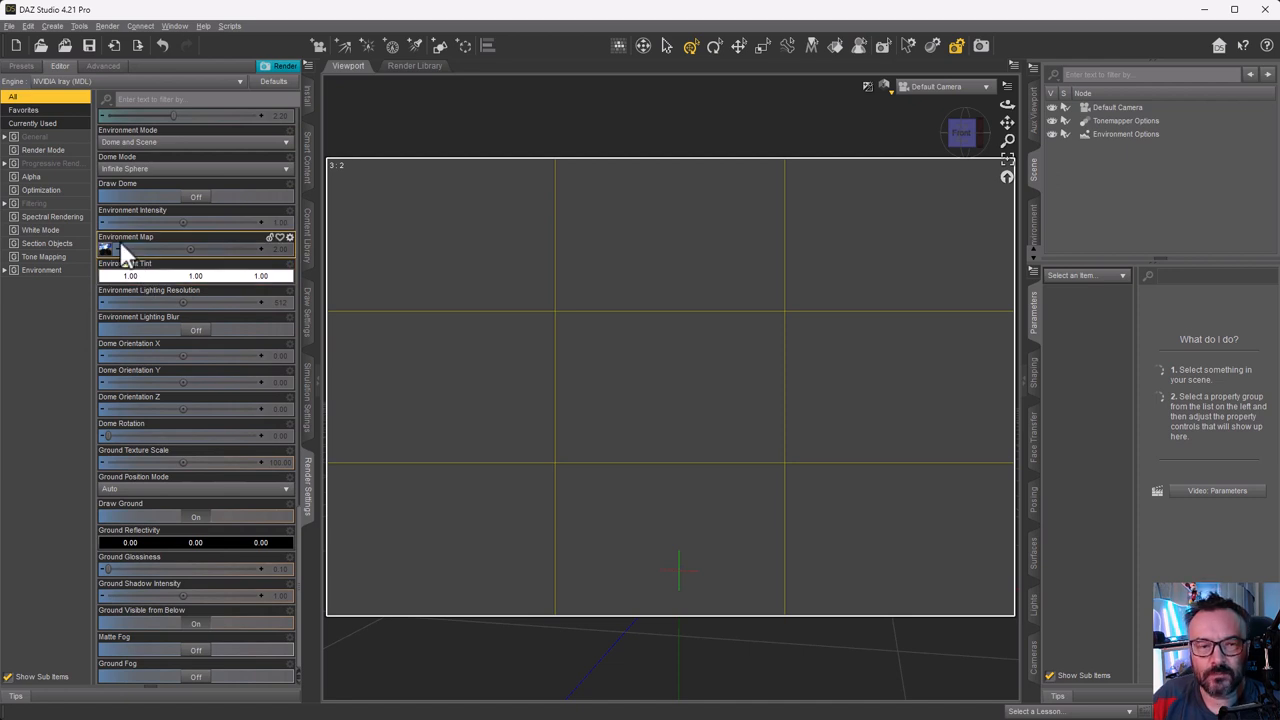
{"action": "left_click", "coordinate": [885, 86]}
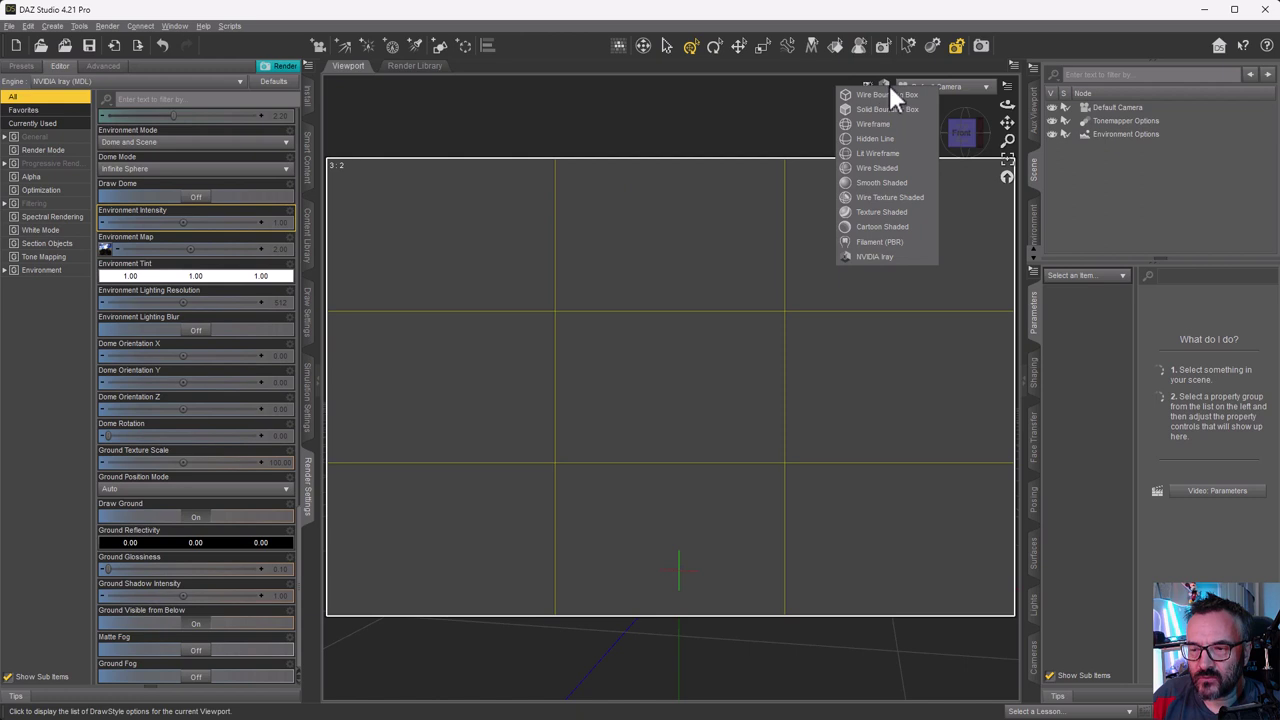
{"action": "left_click", "coordinate": [877, 213]}
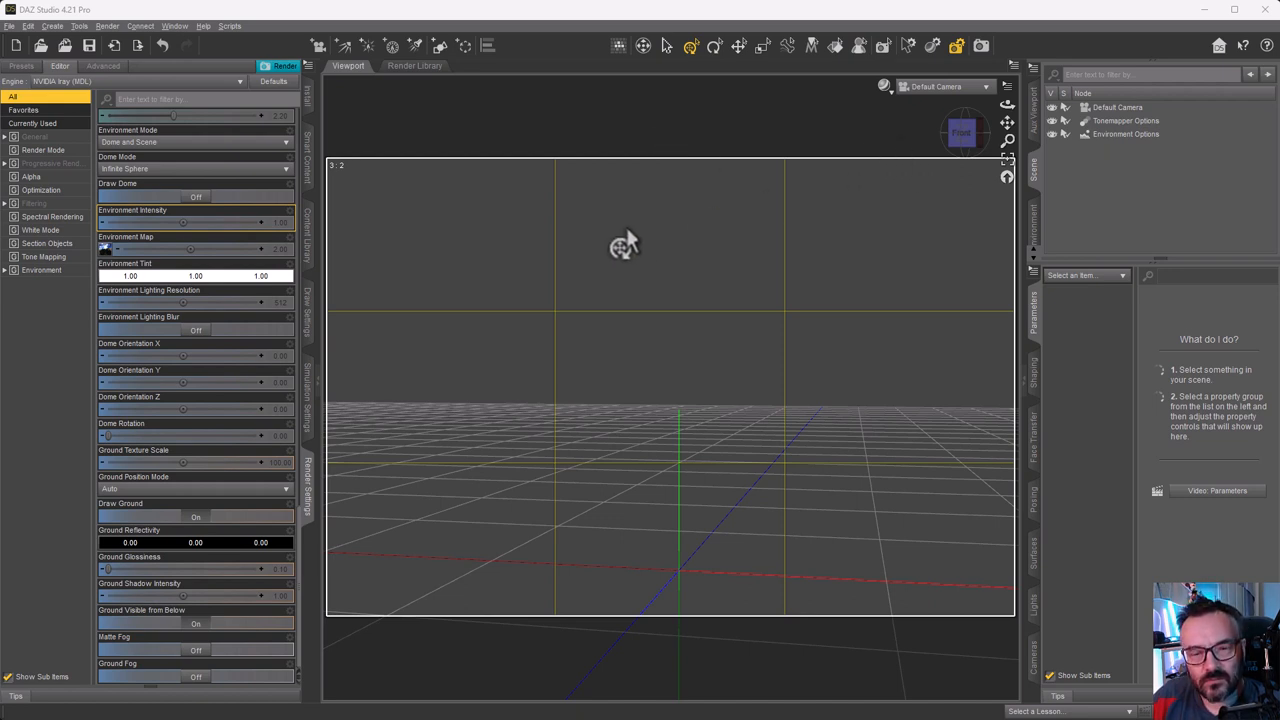
Browse the Environment Map to the forest .hdr in the Forest1 folder and load it
{"action": "left_click", "coordinate": [104, 248]}
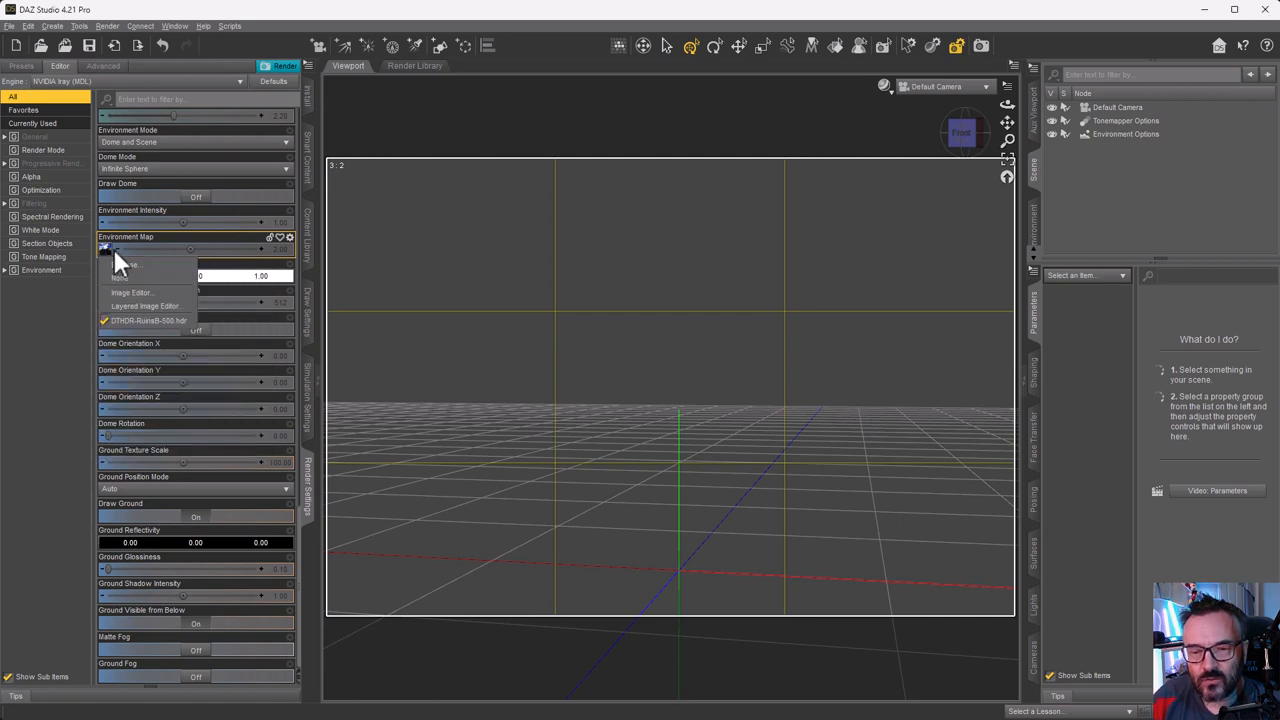
{"action": "left_click", "coordinate": [130, 265]}
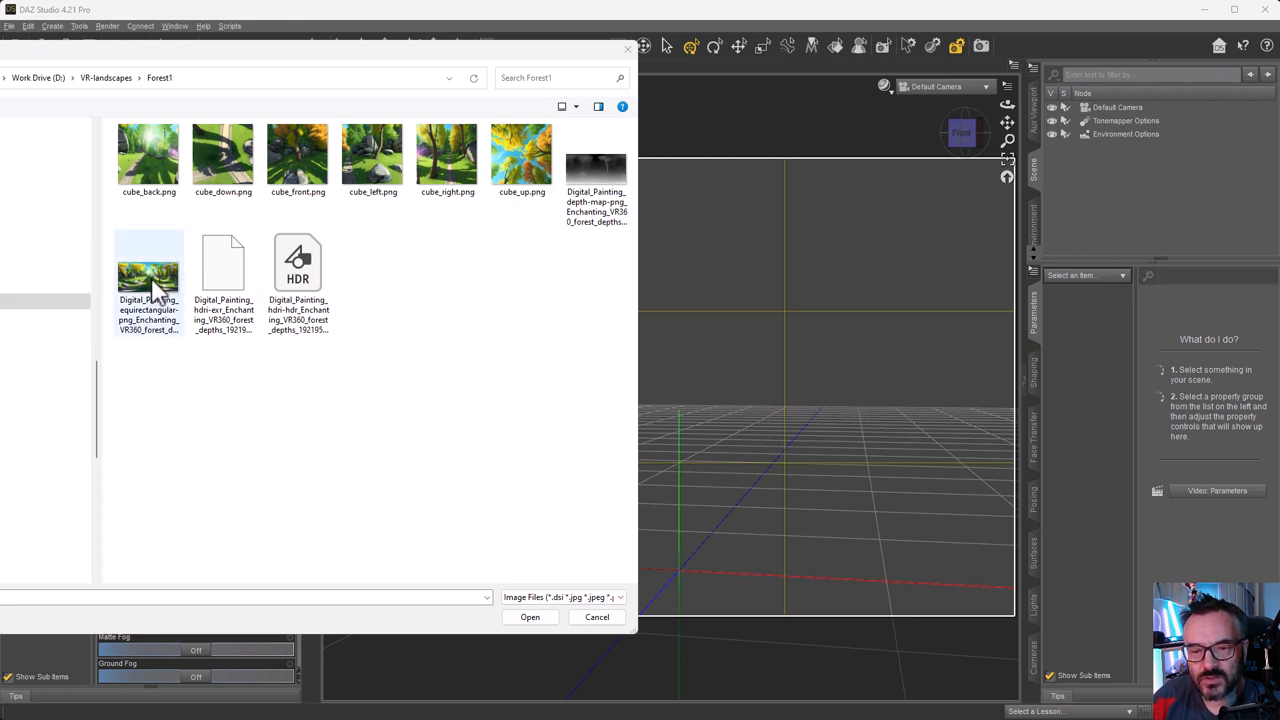
{"action": "left_click", "coordinate": [298, 275]}
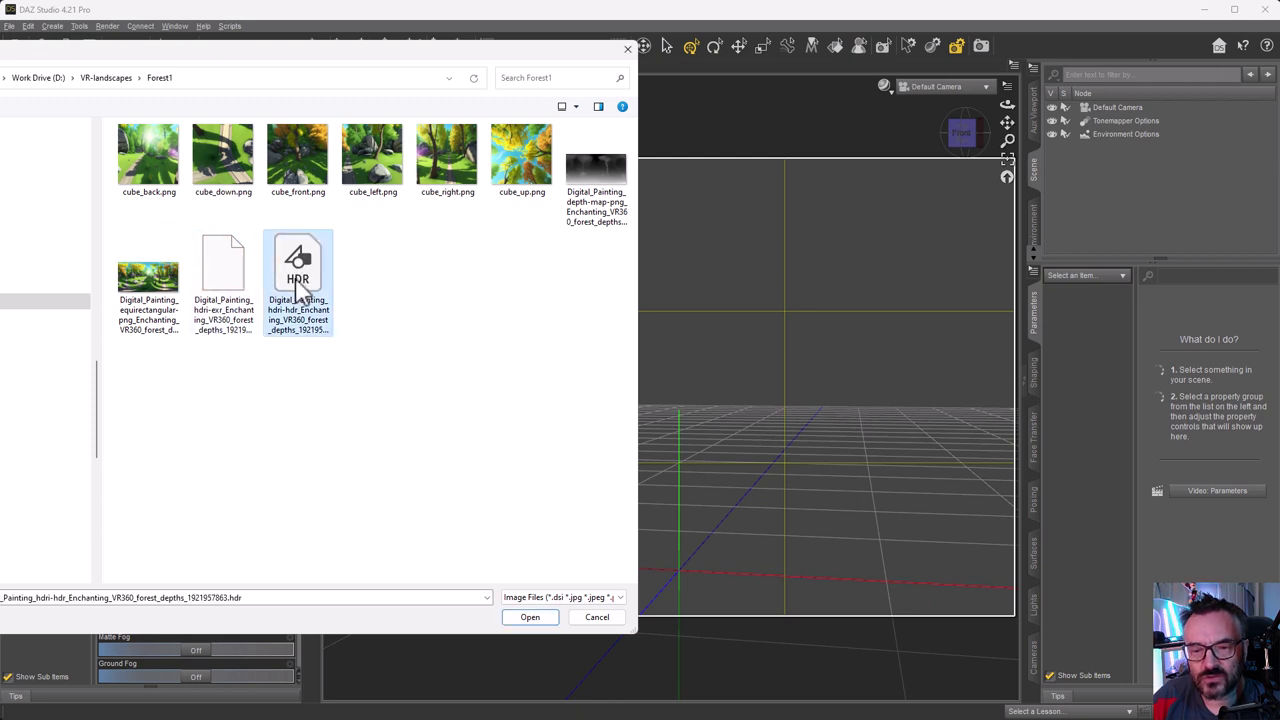
{"action": "left_click", "coordinate": [530, 617]}
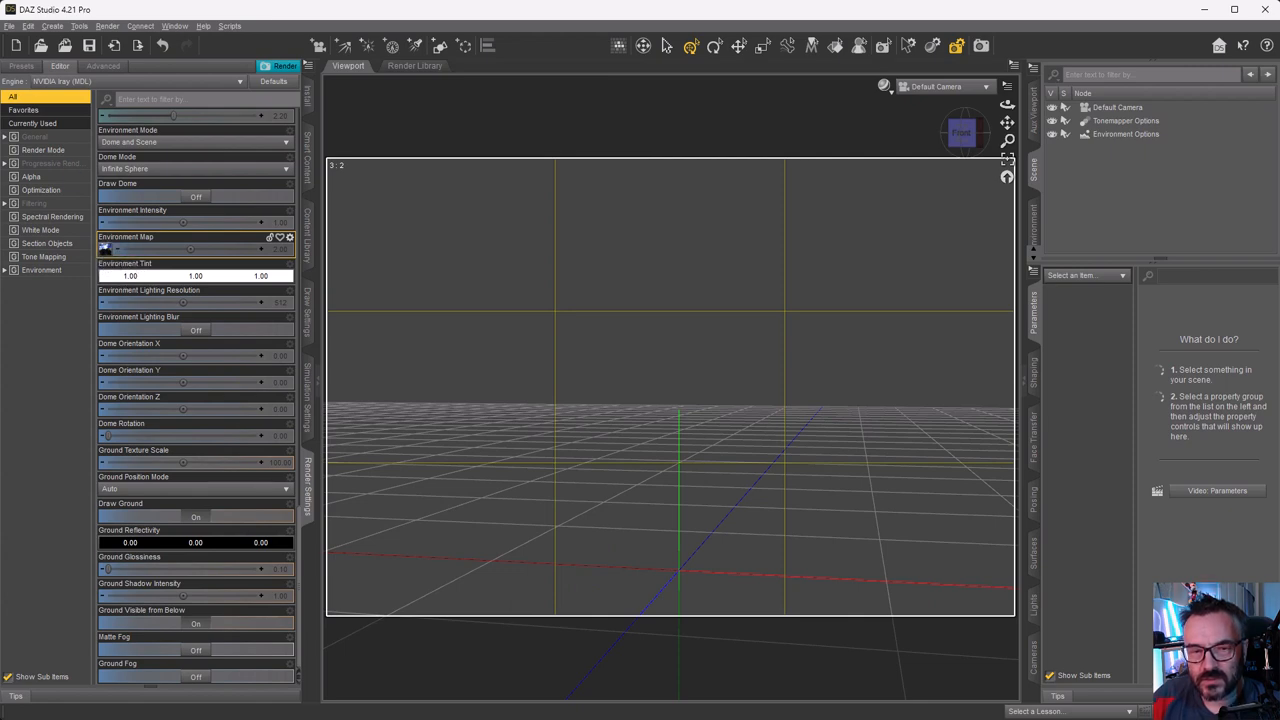
{"action": "left_click", "coordinate": [960, 132]}
{"action": "left_click_drag", "start_coordinate": [965, 130], "coordinate": [955, 132]}
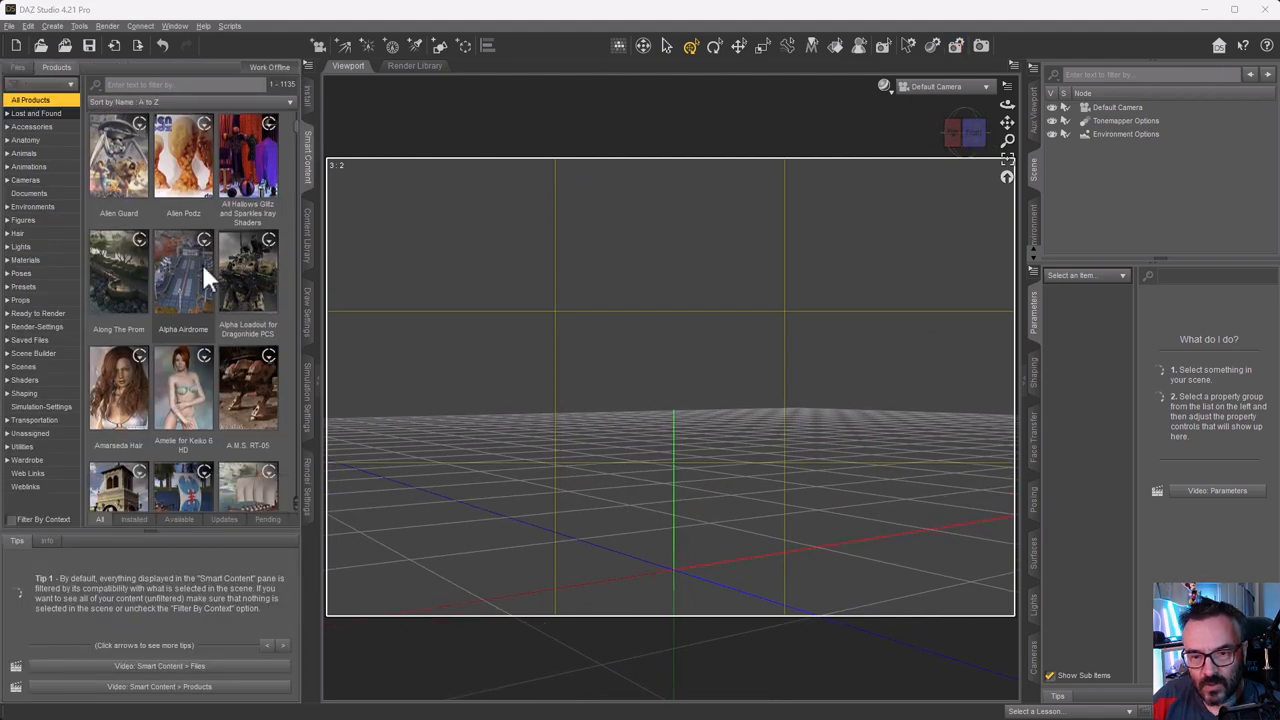
{"action": "scroll", "coordinate": [201, 261], "scroll_direction": "up", "scroll_amount": 3}
{"action": "scroll", "coordinate": [201, 261], "scroll_direction": "up", "scroll_amount": 2}
Load the Aila Genesis 8 Female figure and preview it with the NVIDIA Iray draw style
{"action": "double_click", "coordinate": [170, 368]}
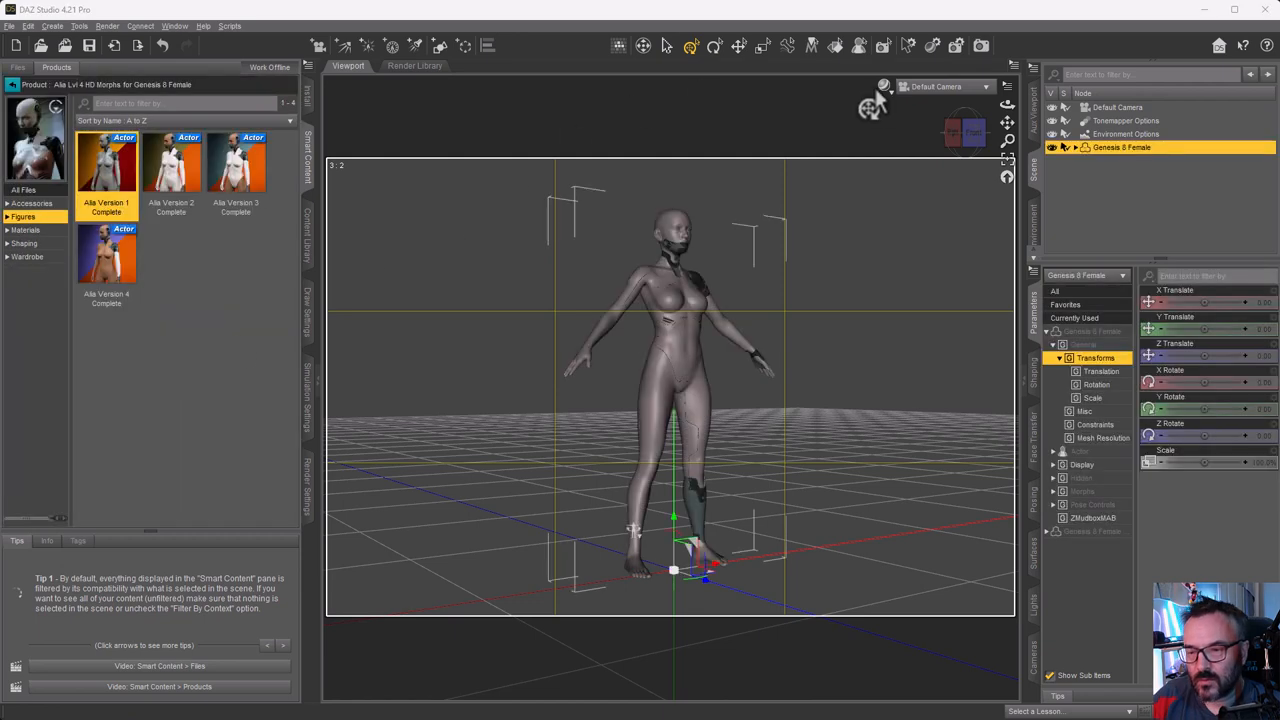
{"action": "left_click", "coordinate": [884, 86]}
{"action": "left_click", "coordinate": [879, 255]}
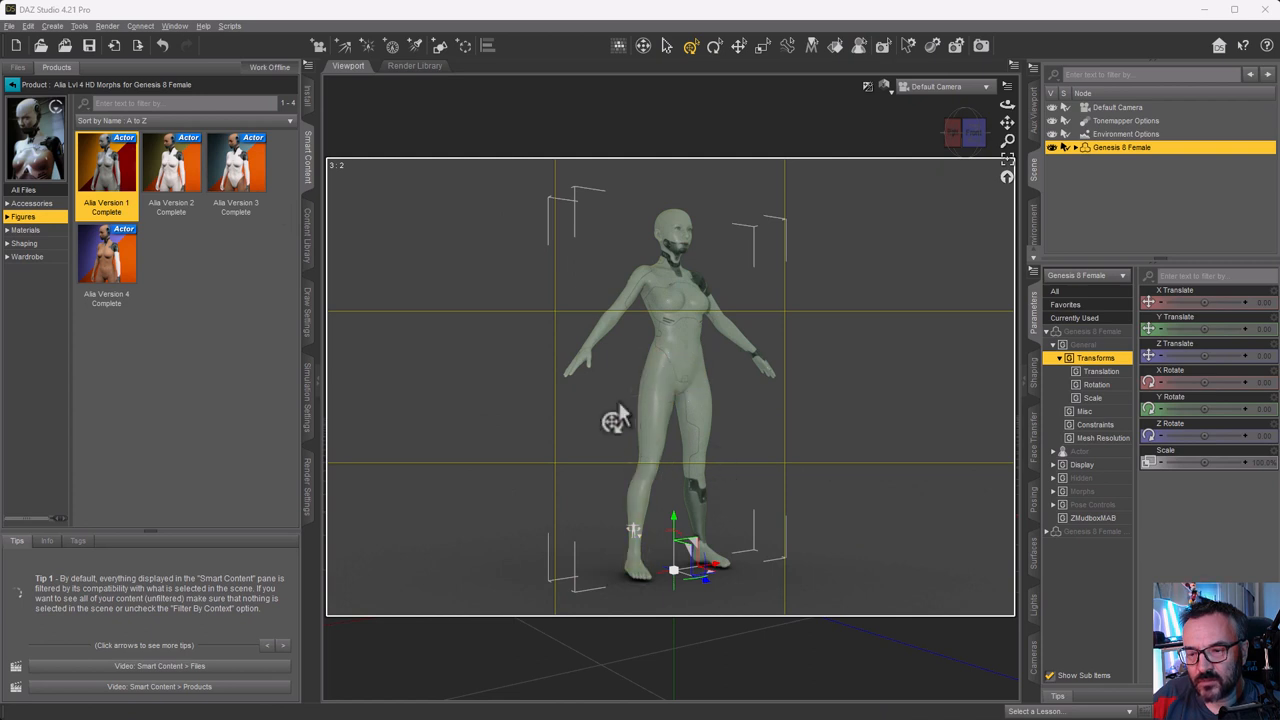
{"action": "left_click", "coordinate": [308, 508]}
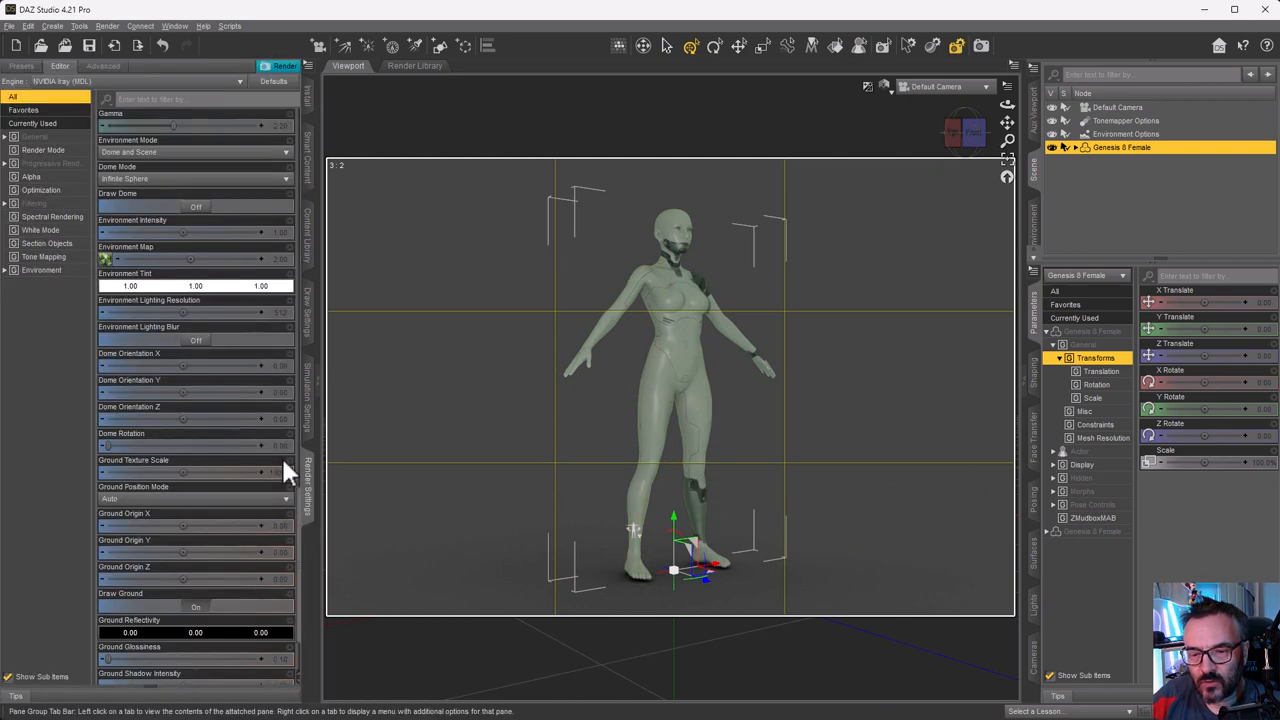
Set Draw Dome to On so the environment dome appears behind the figure
{"action": "left_click", "coordinate": [198, 207]}
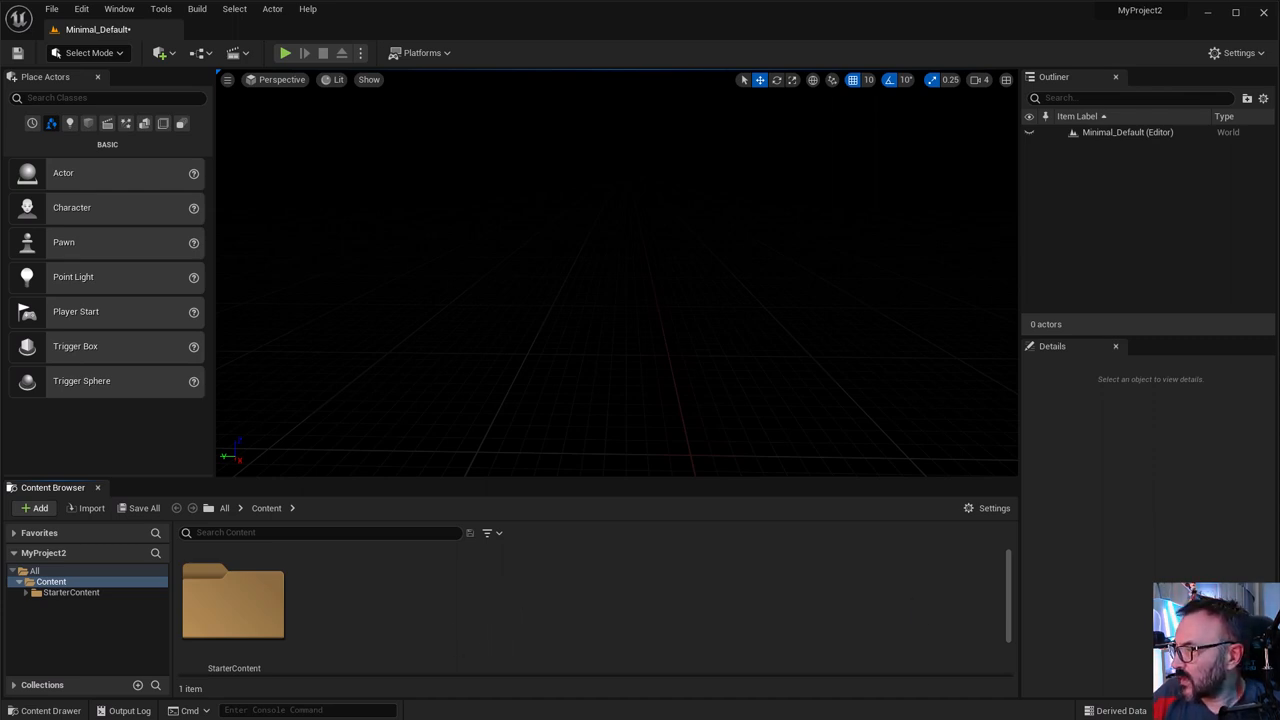
Import the HDR panorama file into the Content folder as a texture cube
{"action": "left_click_drag", "start_coordinate": [547, 603], "coordinate": [482, 607]}
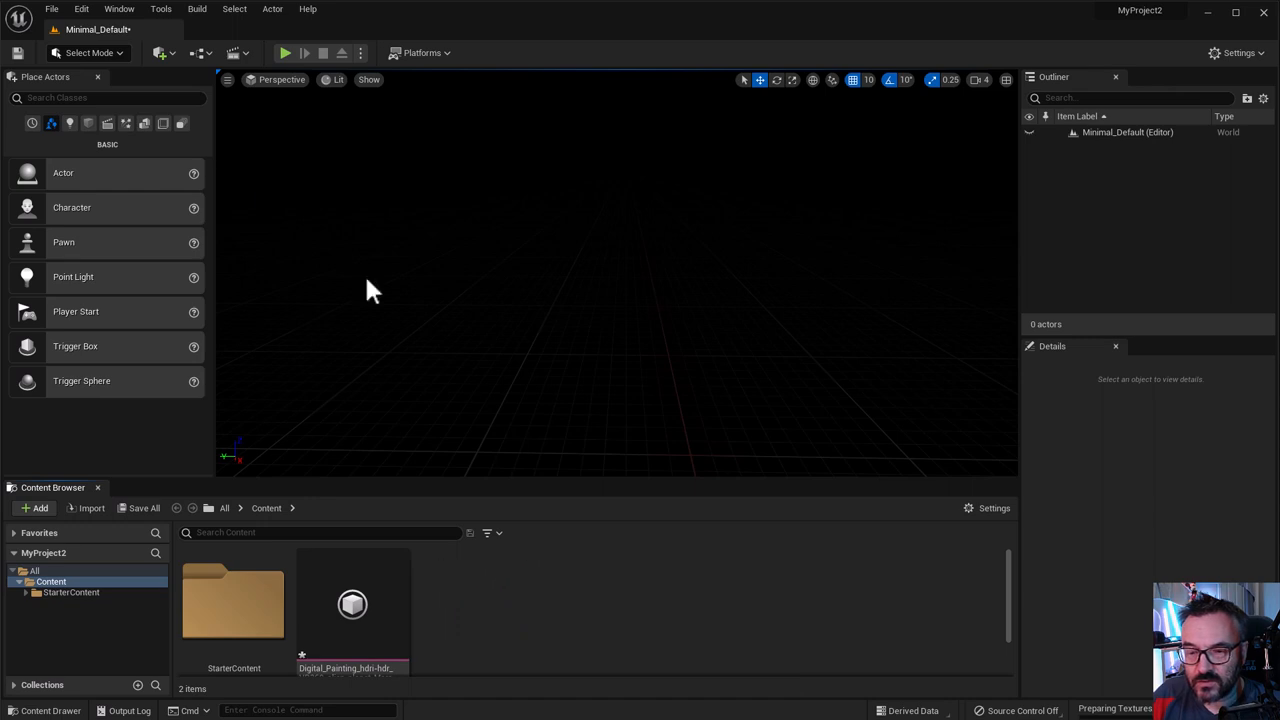
Create a Blueprint Class from parent BP_LightStudio and name it BP-LightStudio
{"action": "right_click", "coordinate": [484, 577]}
{"action": "left_click", "coordinate": [560, 700]}
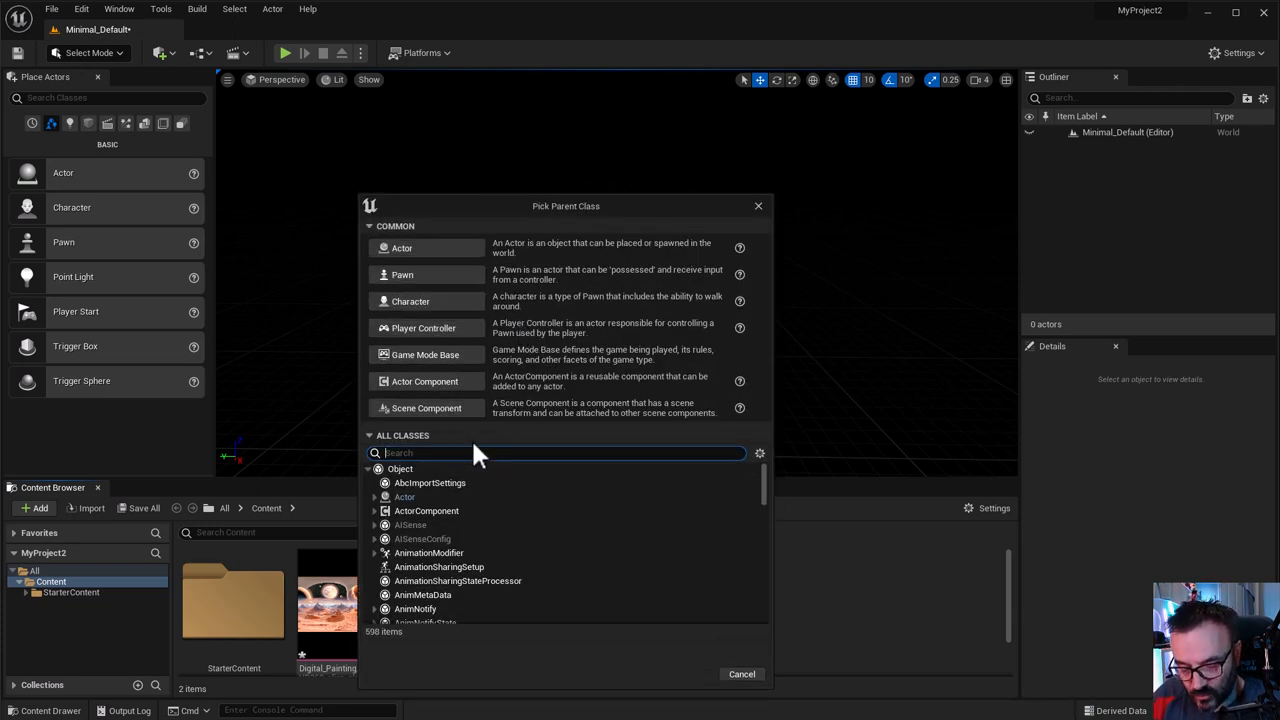
{"action": "type", "text": "bp"}
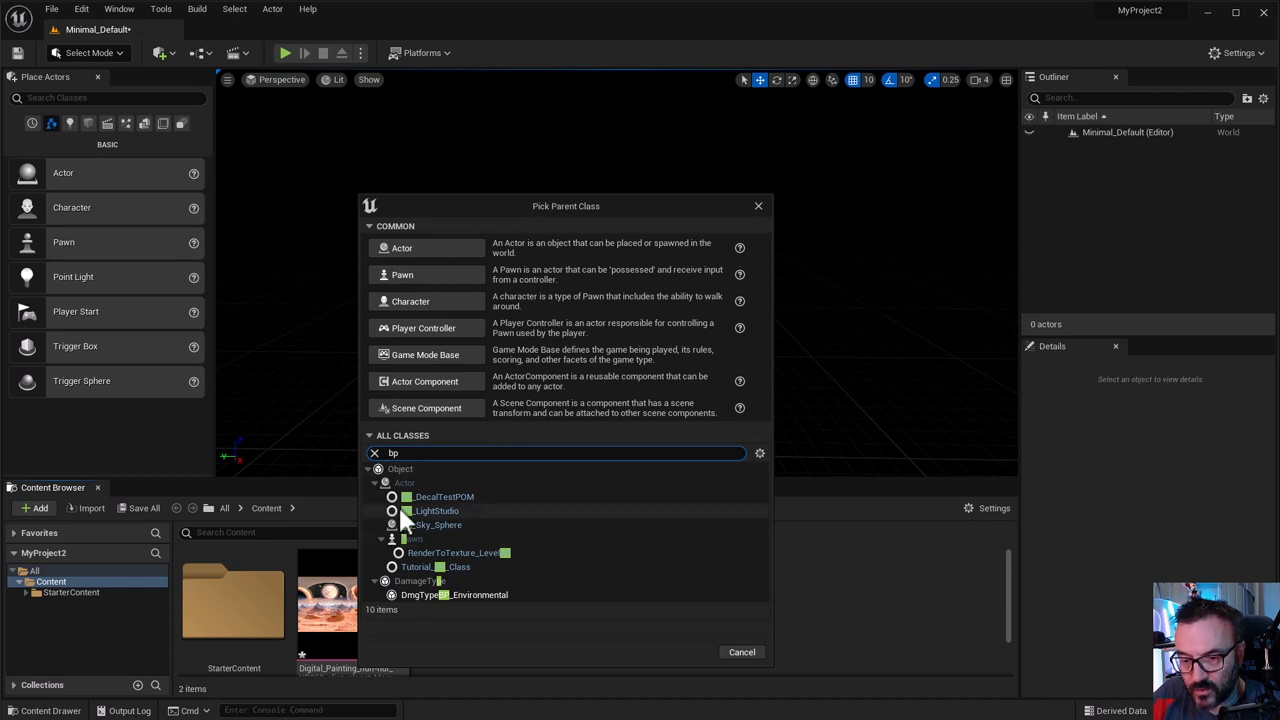
{"action": "left_click", "coordinate": [446, 510]}
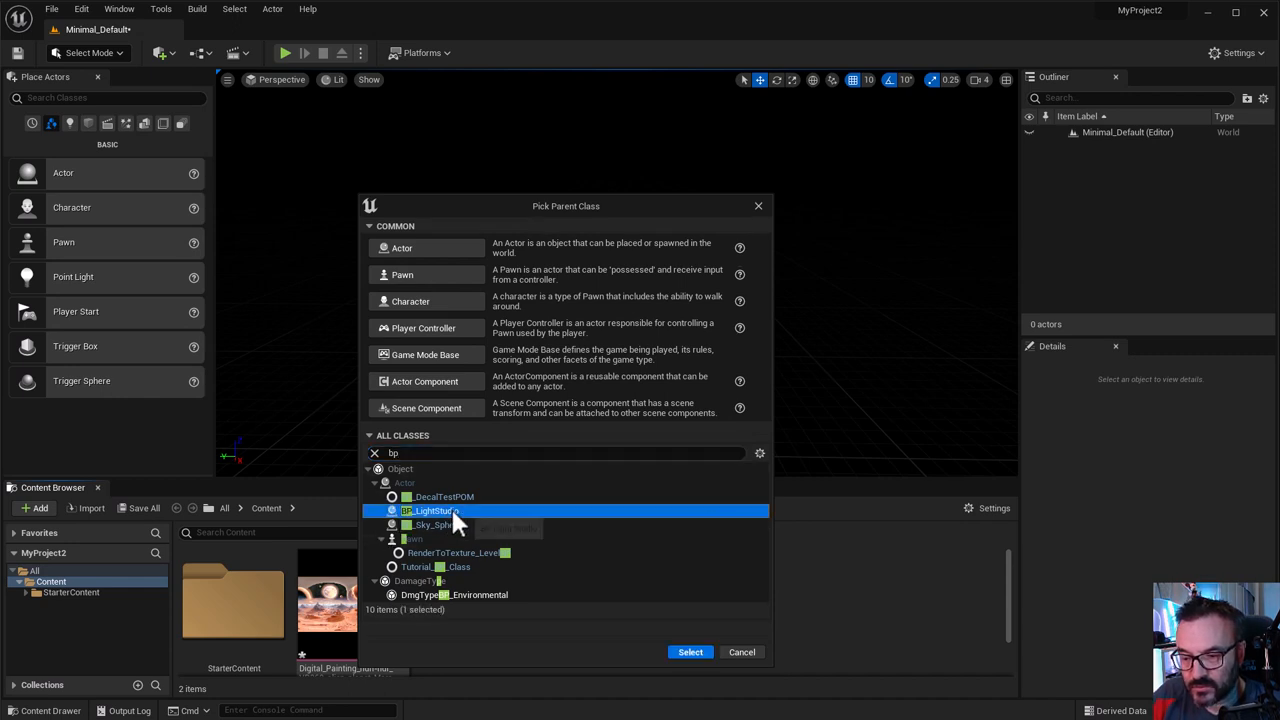
{"action": "left_click", "coordinate": [690, 652]}
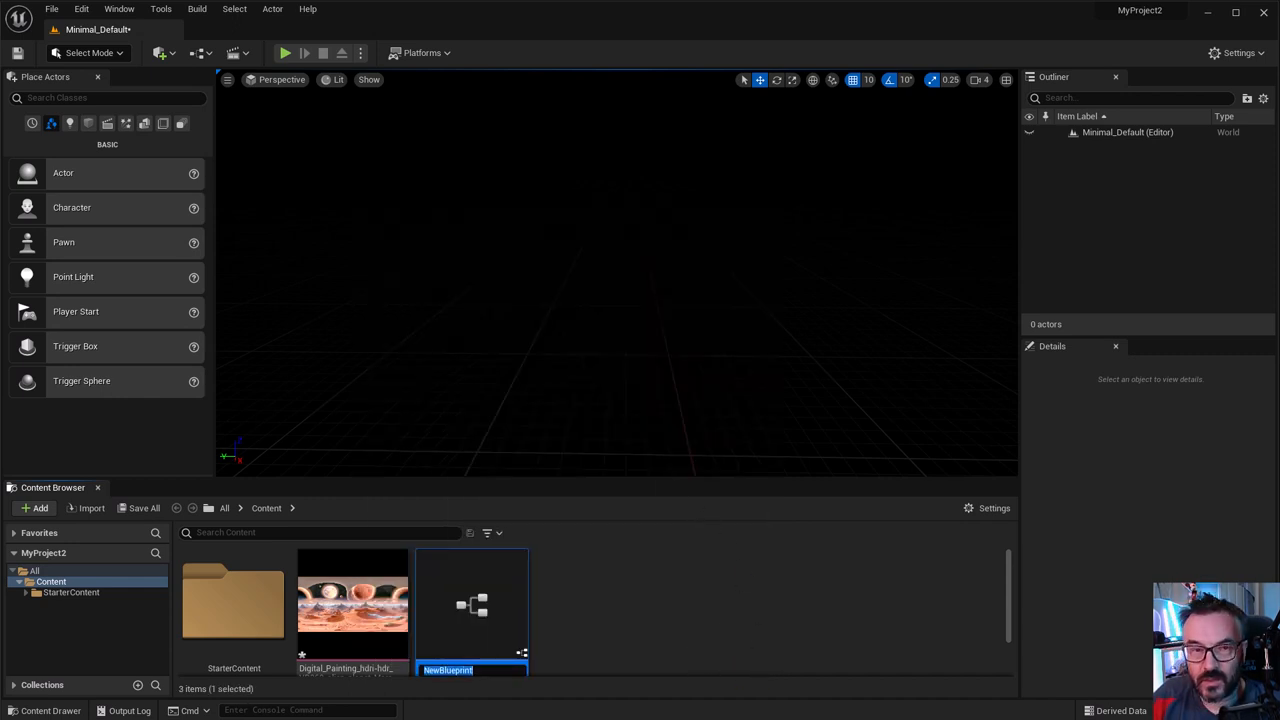
{"action": "type", "text": "BP-LightStudio"}
{"action": "key", "text": "Return"}
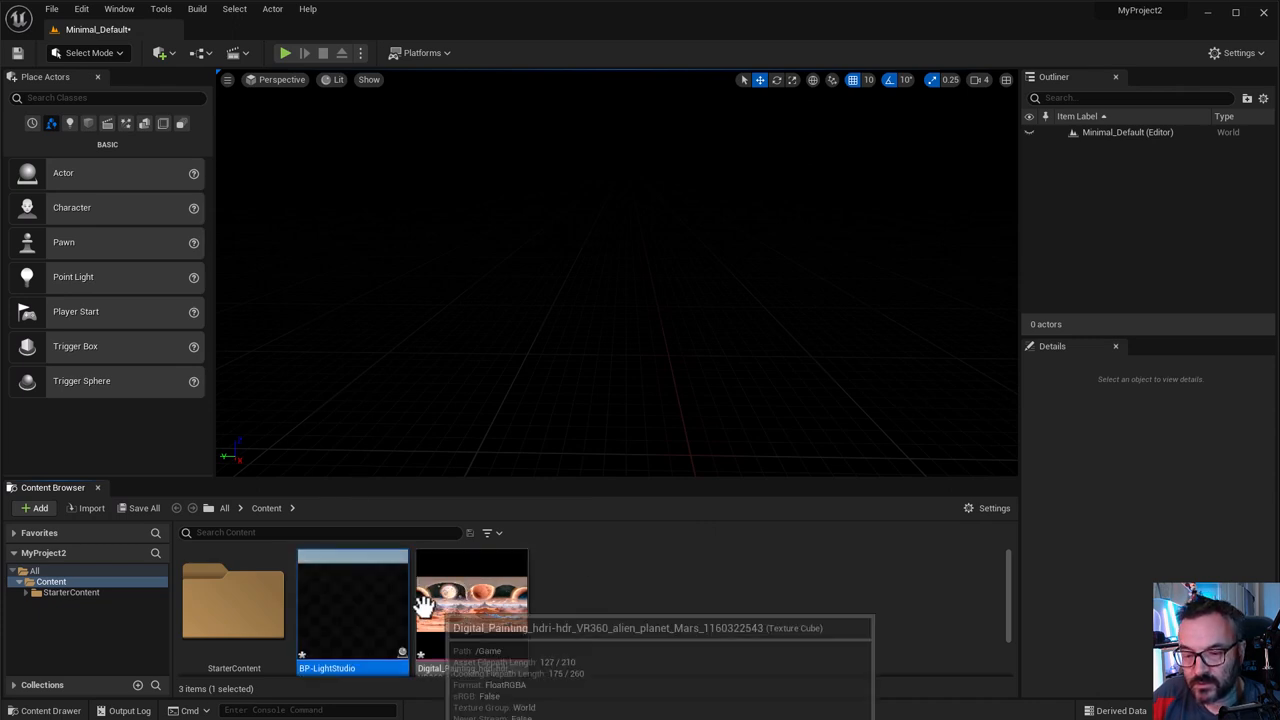
Place BP-LightStudio into the level and rotate it to -30 degrees on Y
{"action": "left_click_drag", "start_coordinate": [508, 200], "coordinate": [460, 255]}
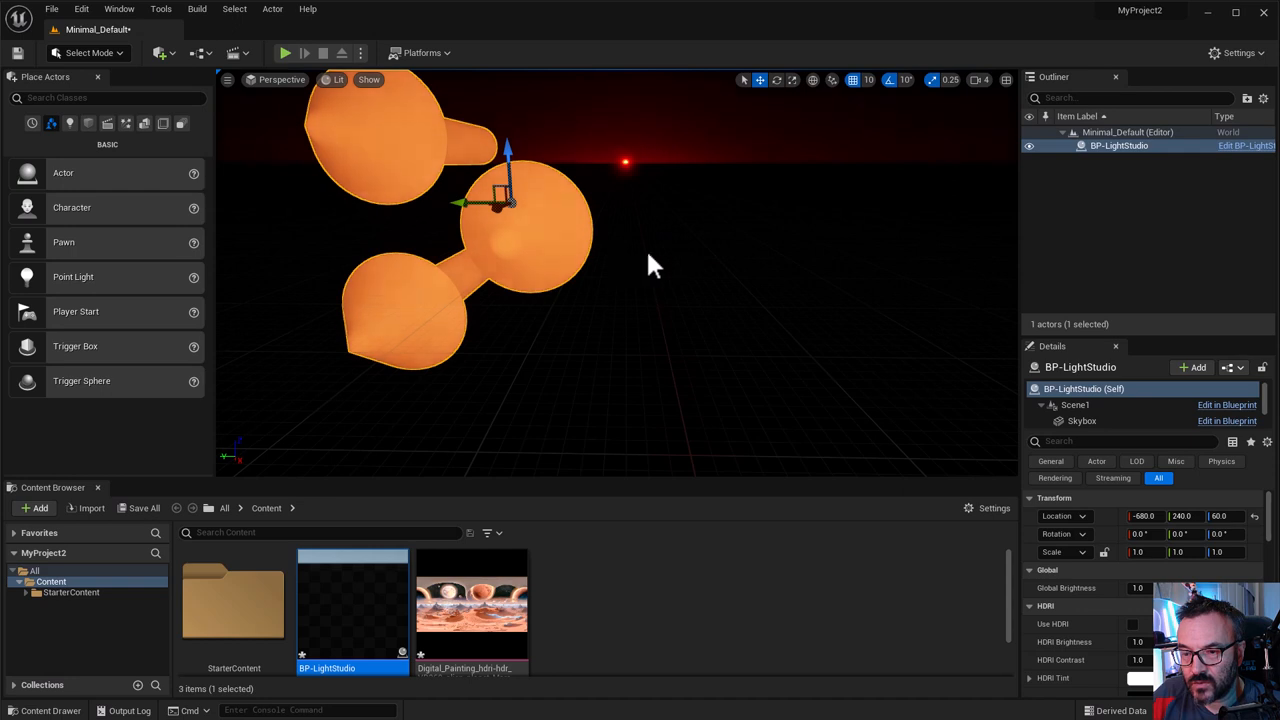
{"action": "right_click", "coordinate": [582, 325]}
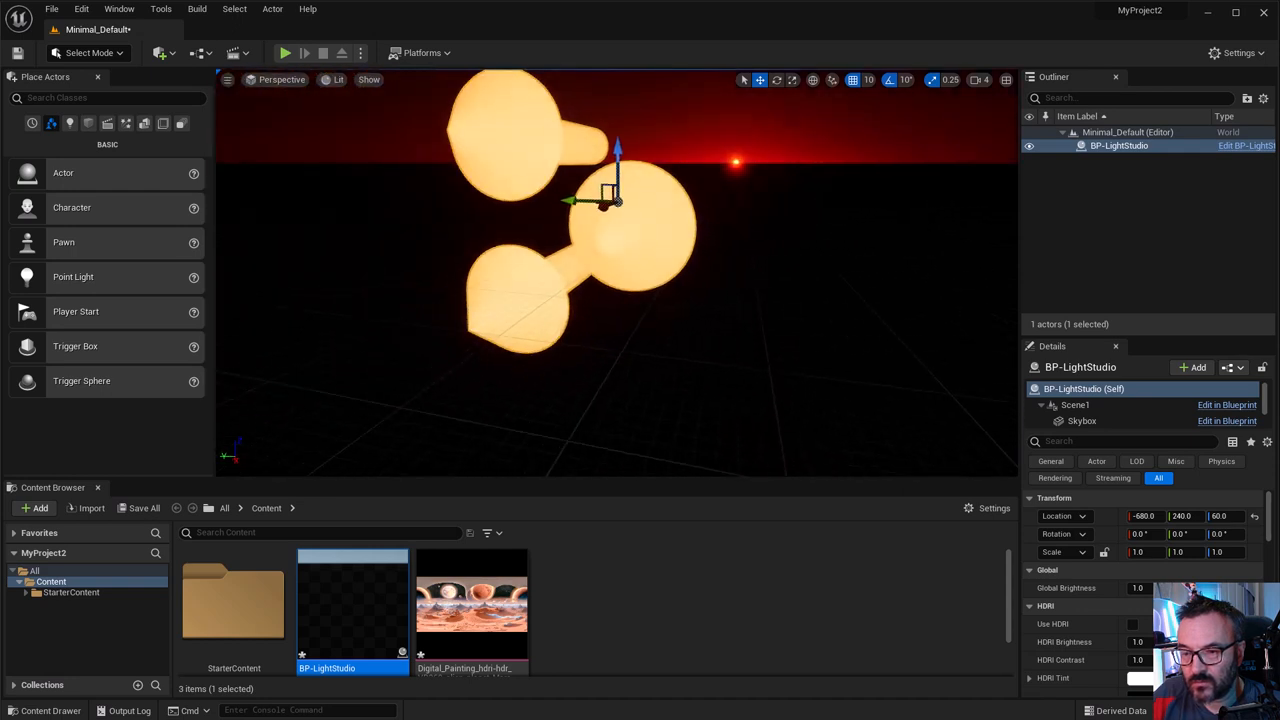
{"action": "scroll", "coordinate": [670, 348], "scroll_direction": "down", "scroll_amount": 2}
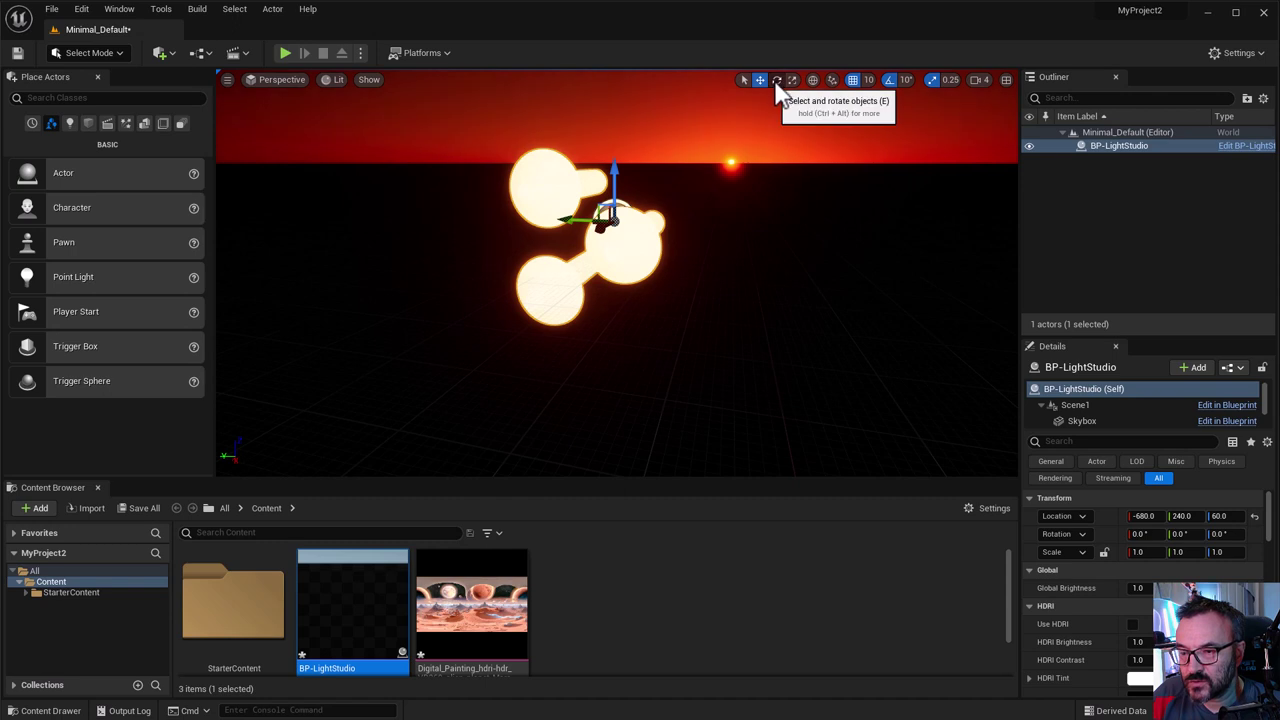
{"action": "left_click", "coordinate": [777, 80]}
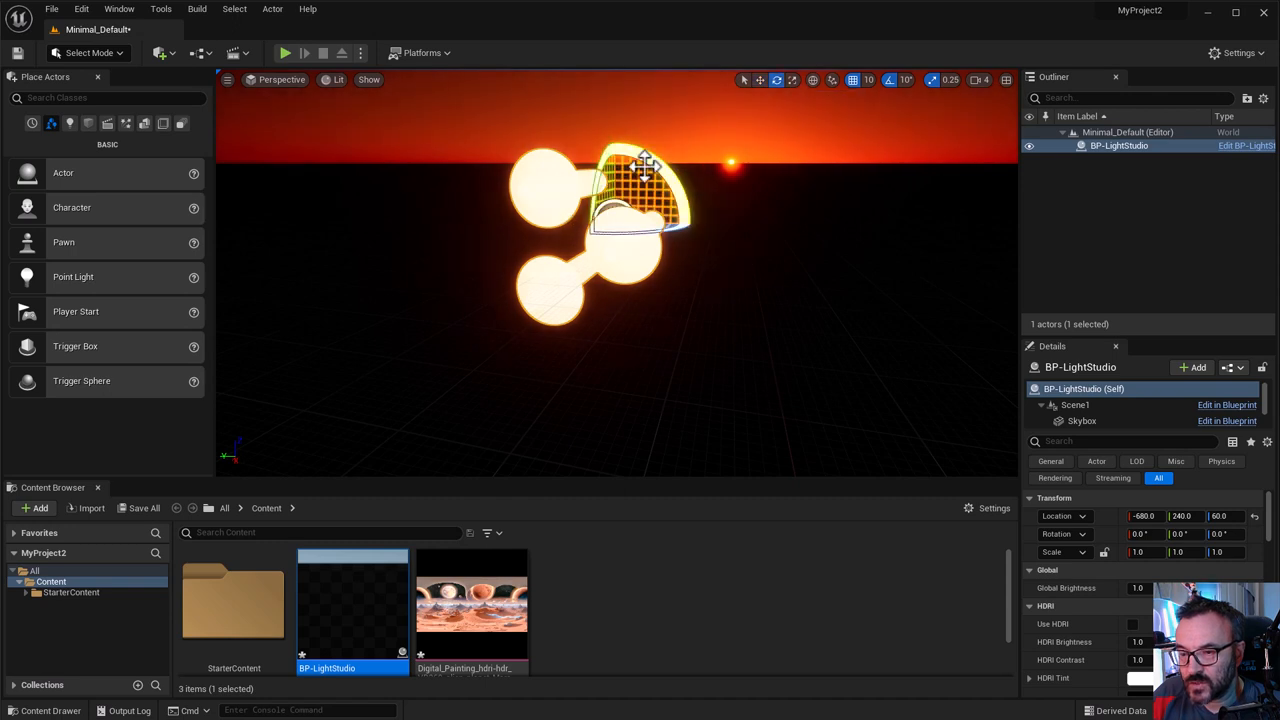
{"action": "mouse_move", "coordinate": [596, 203]}
{"action": "left_mouse_down"}
{"action": "mouse_move", "coordinate": [592, 243]}
{"action": "mouse_move", "coordinate": [612, 292]}
{"action": "left_mouse_up"}
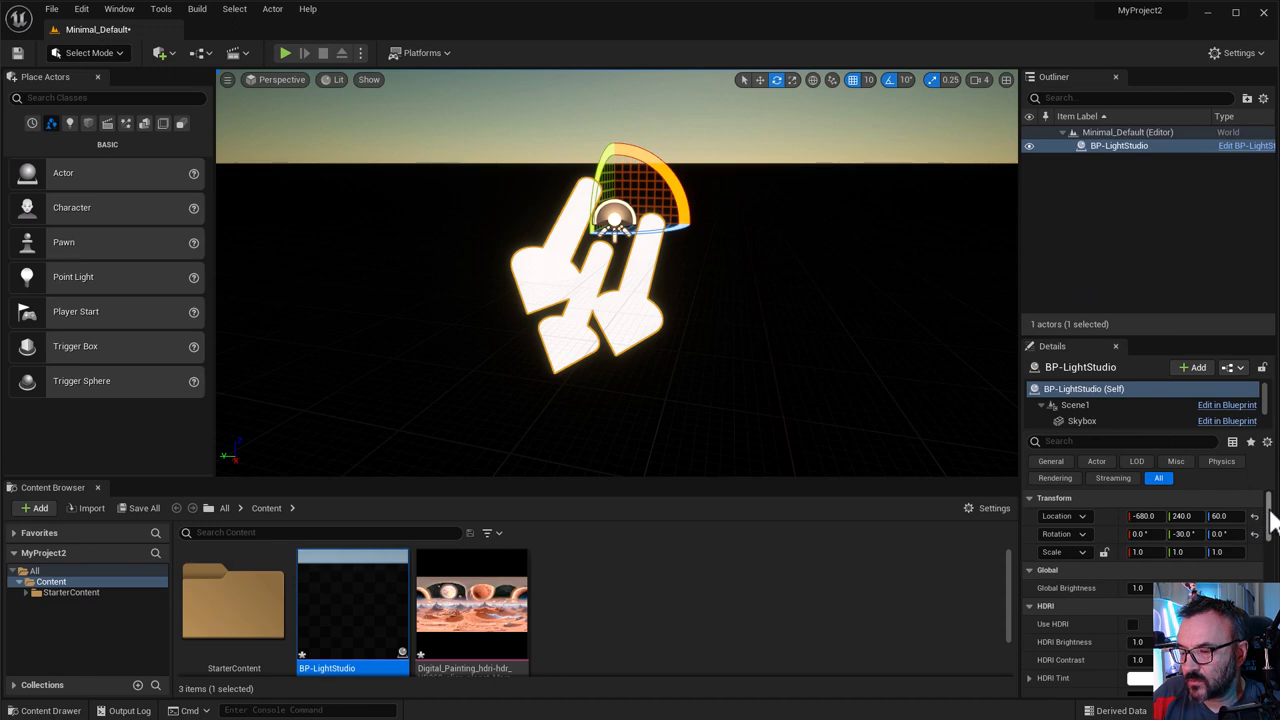
{"action": "left_click_drag", "start_coordinate": [1268, 505], "coordinate": [1272, 562]}
{"action": "scroll", "coordinate": [1150, 600], "scroll_direction": "up", "scroll_amount": 3}
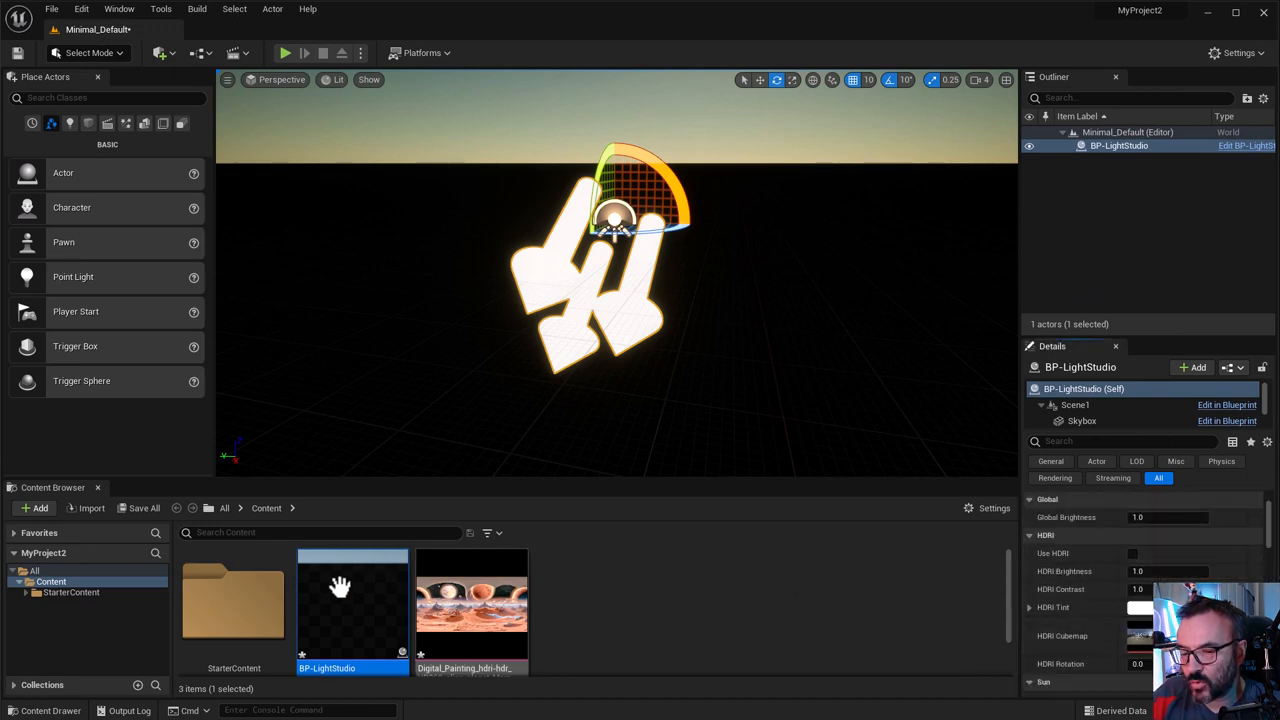
Assign the Digital_Painting texture as the HDRI Cubemap and enable Use HDRI
{"action": "mouse_move", "coordinate": [471, 605]}
{"action": "left_mouse_down"}
{"action": "mouse_move", "coordinate": [645, 650]}
{"action": "mouse_move", "coordinate": [1143, 630]}
{"action": "left_mouse_up"}
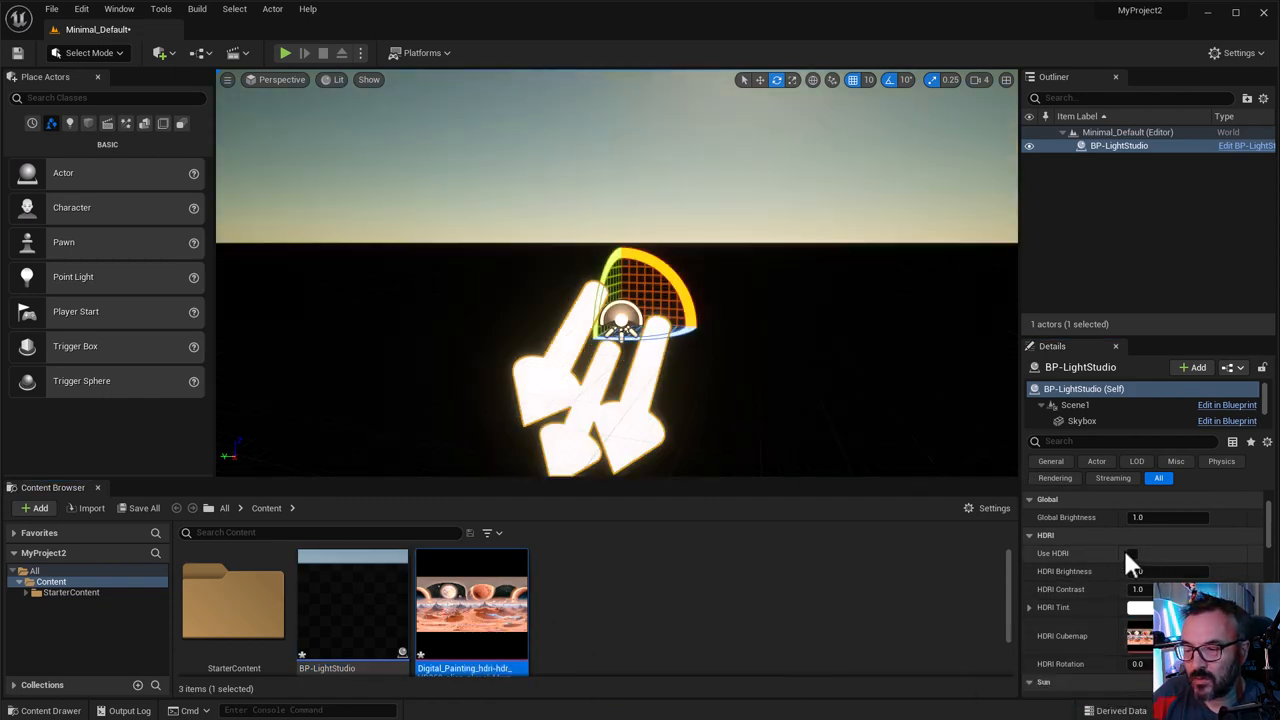
{"action": "left_click", "coordinate": [1132, 554]}
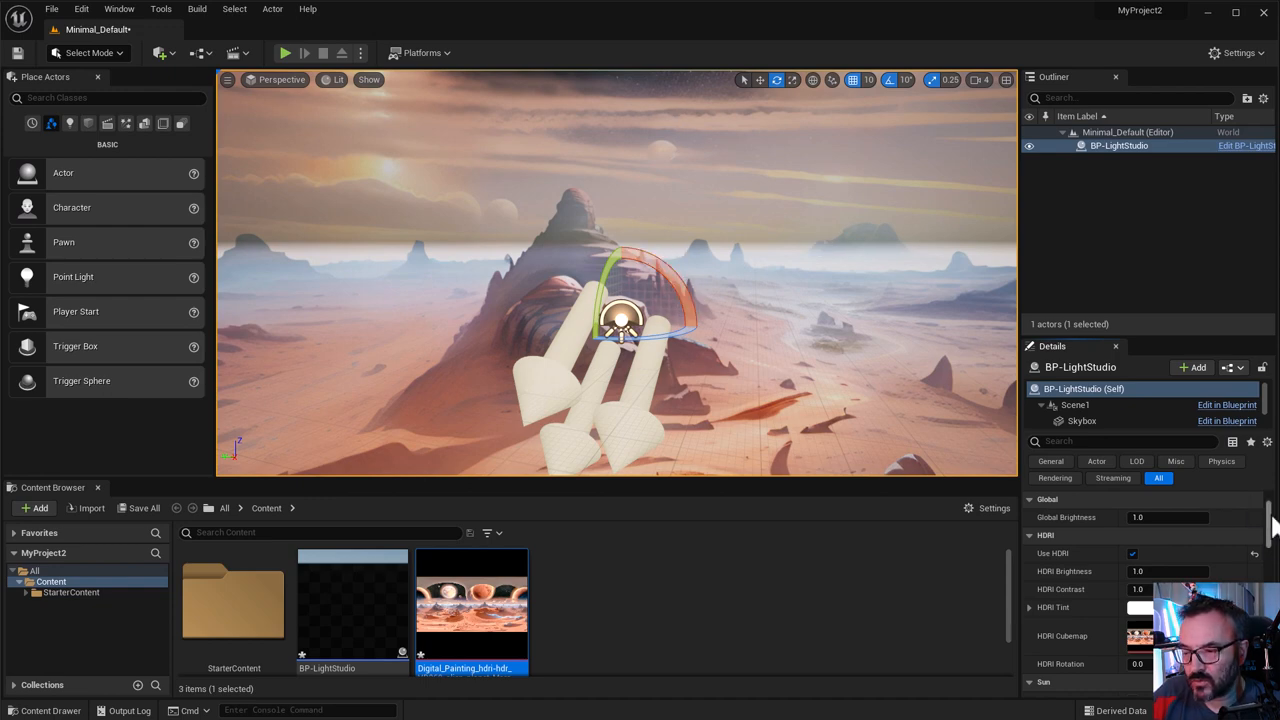
{"action": "left_click_drag", "start_coordinate": [1273, 510], "coordinate": [1273, 545]}
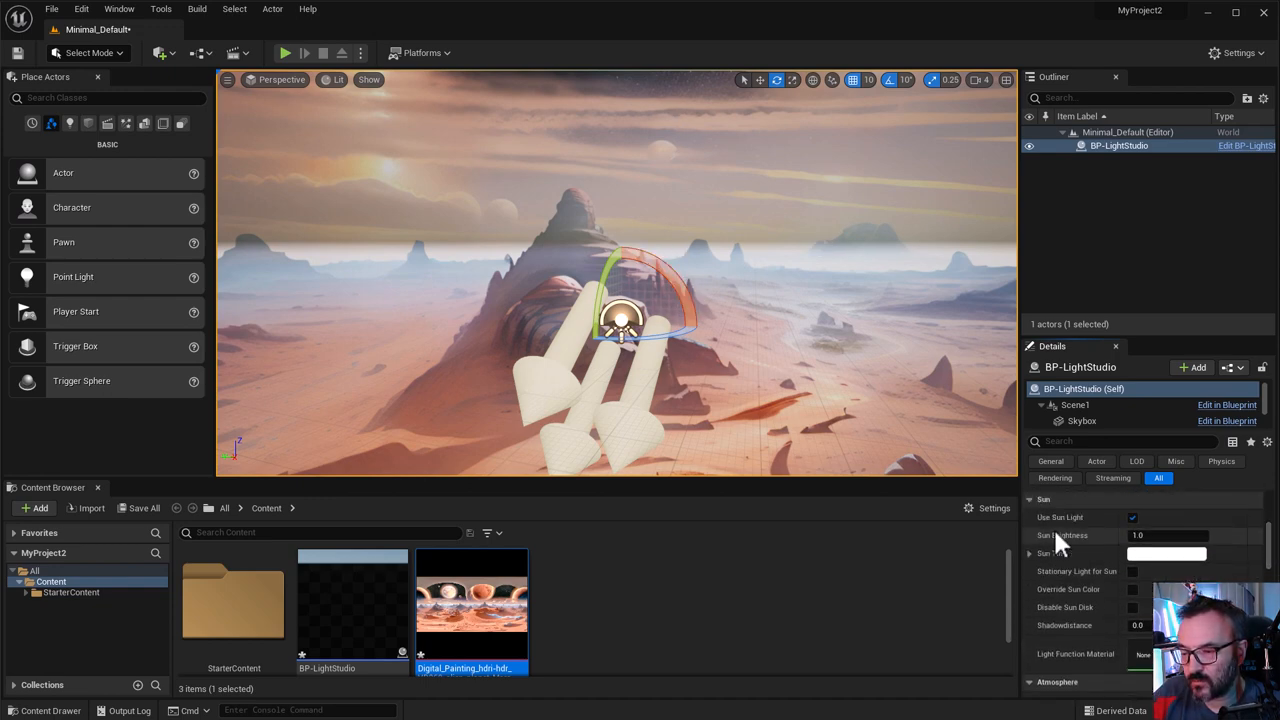
Disable Use Sun Light and adjust HDRI Rotation to show a different part of the desert
{"action": "left_click", "coordinate": [1132, 517]}
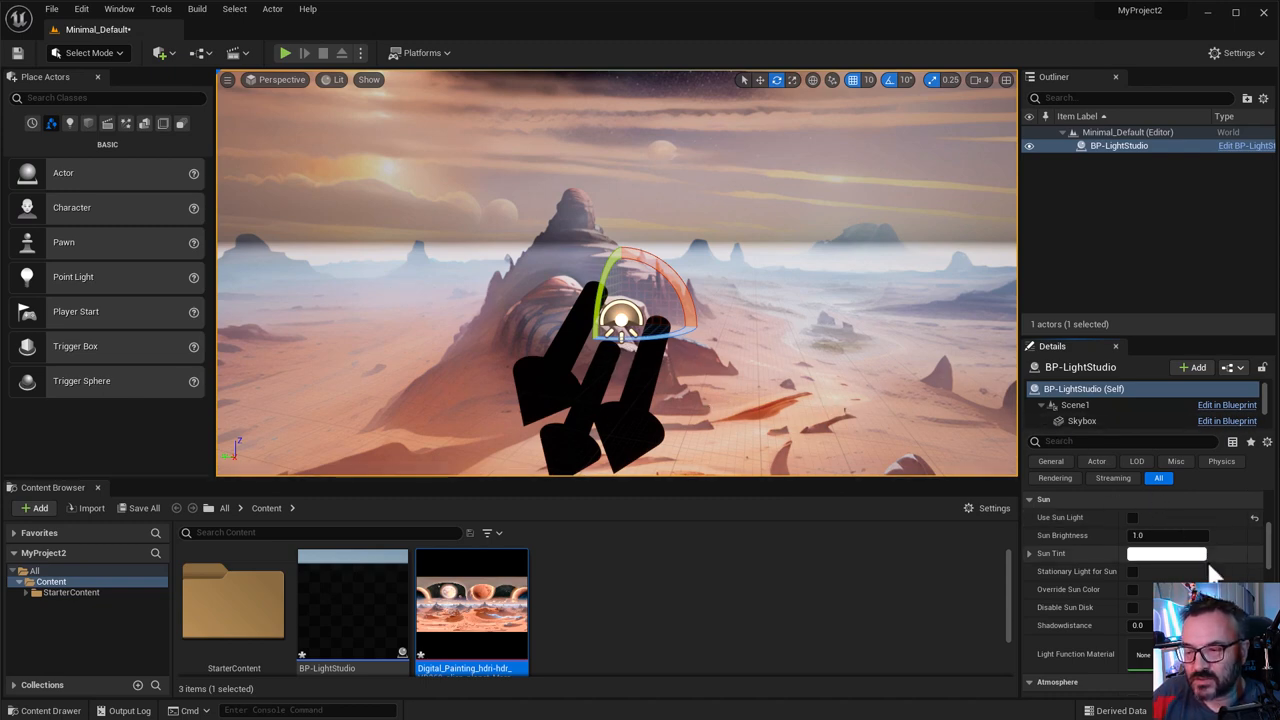
{"action": "scroll", "coordinate": [1150, 560], "scroll_direction": "up", "scroll_amount": 2}
{"action": "scroll", "coordinate": [1180, 565], "scroll_direction": "up", "scroll_amount": 1}
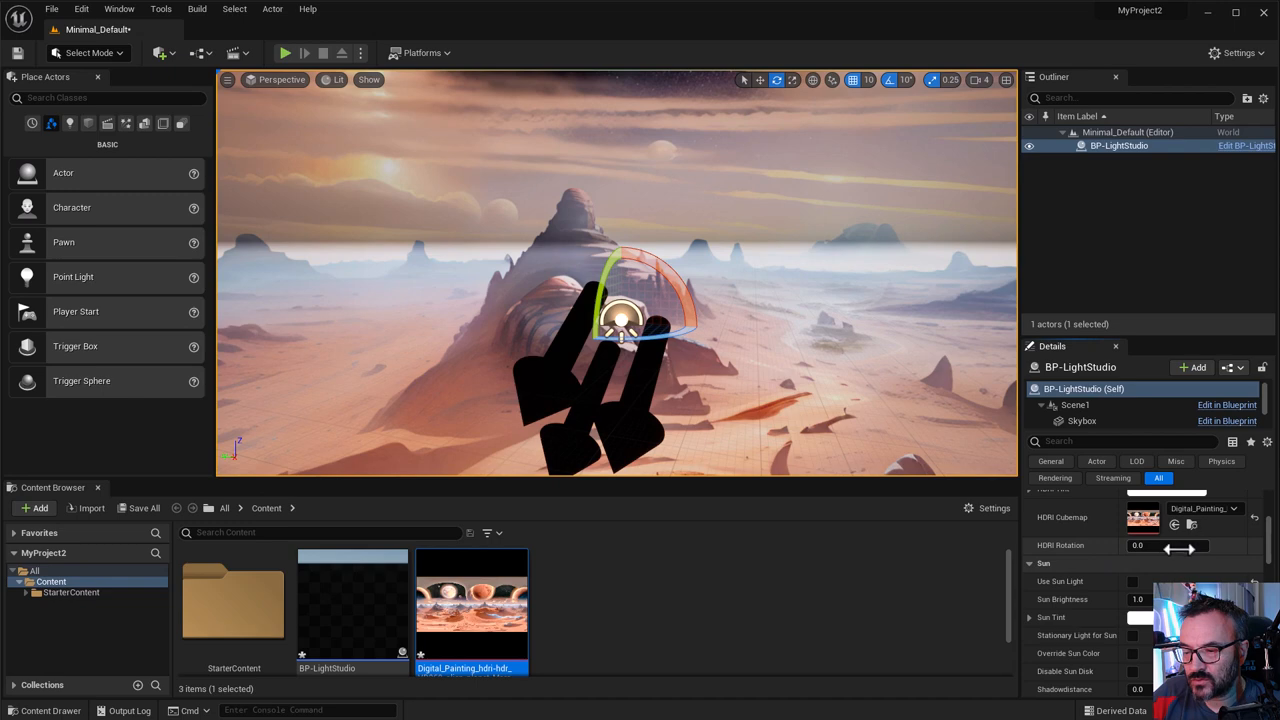
{"action": "left_click_drag", "start_coordinate": [1160, 545], "coordinate": [1140, 545]}
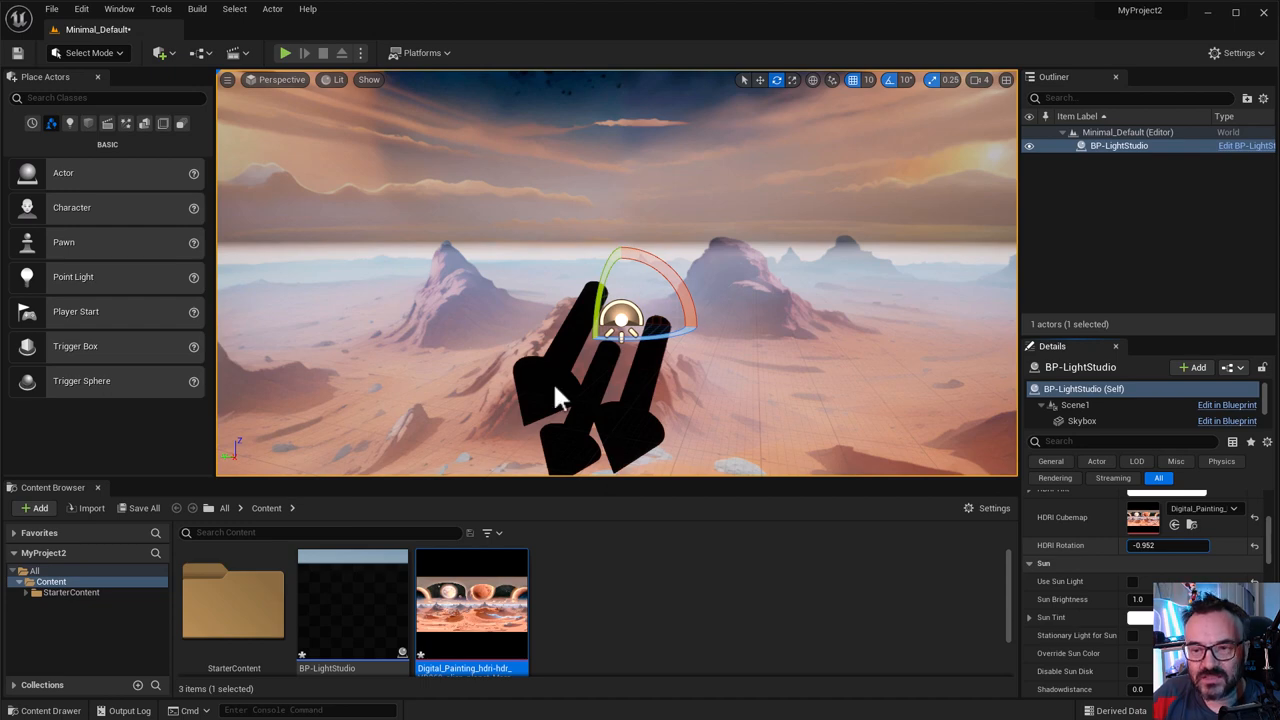
{"action": "left_click_drag", "start_coordinate": [1140, 545], "coordinate": [1160, 545]}
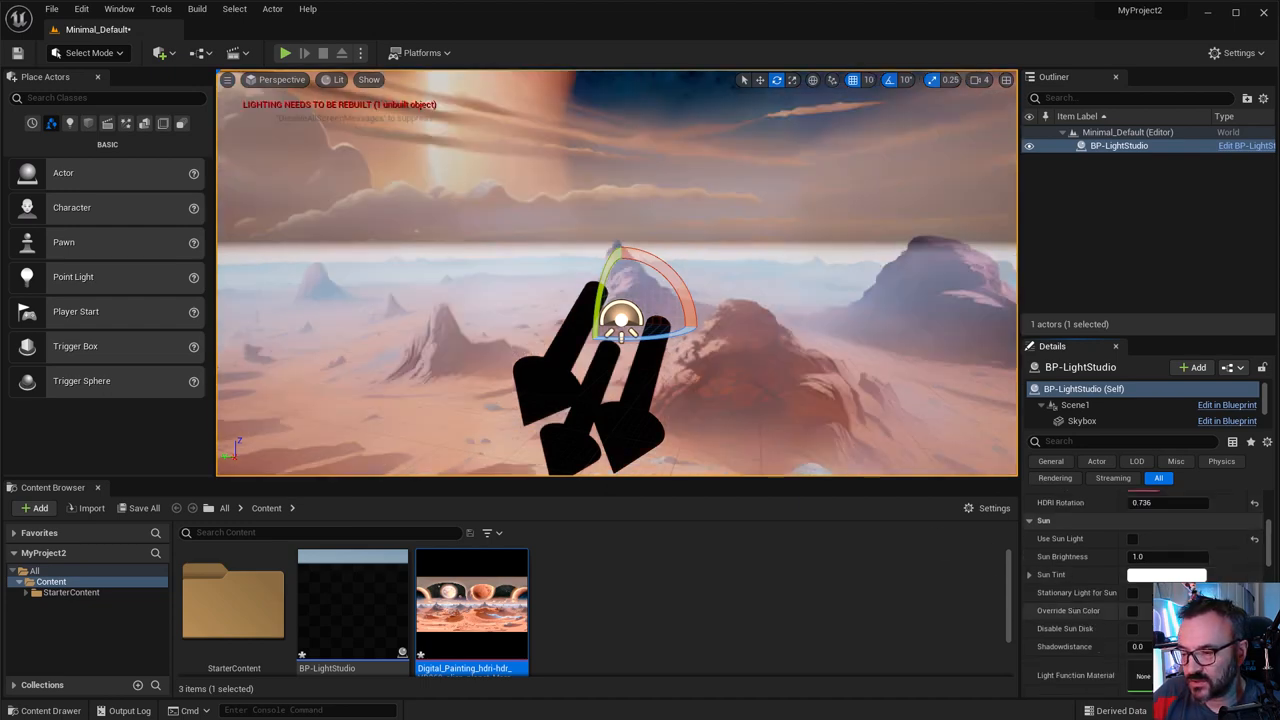
{"action": "scroll", "coordinate": [1195, 578], "scroll_direction": "down", "scroll_amount": 3}
{"action": "scroll", "coordinate": [1195, 578], "scroll_direction": "down", "scroll_amount": 2}
Toggle Use Atmosphere off, on to compare, then off to remove the horizon haze
{"action": "left_click", "coordinate": [1132, 614]}
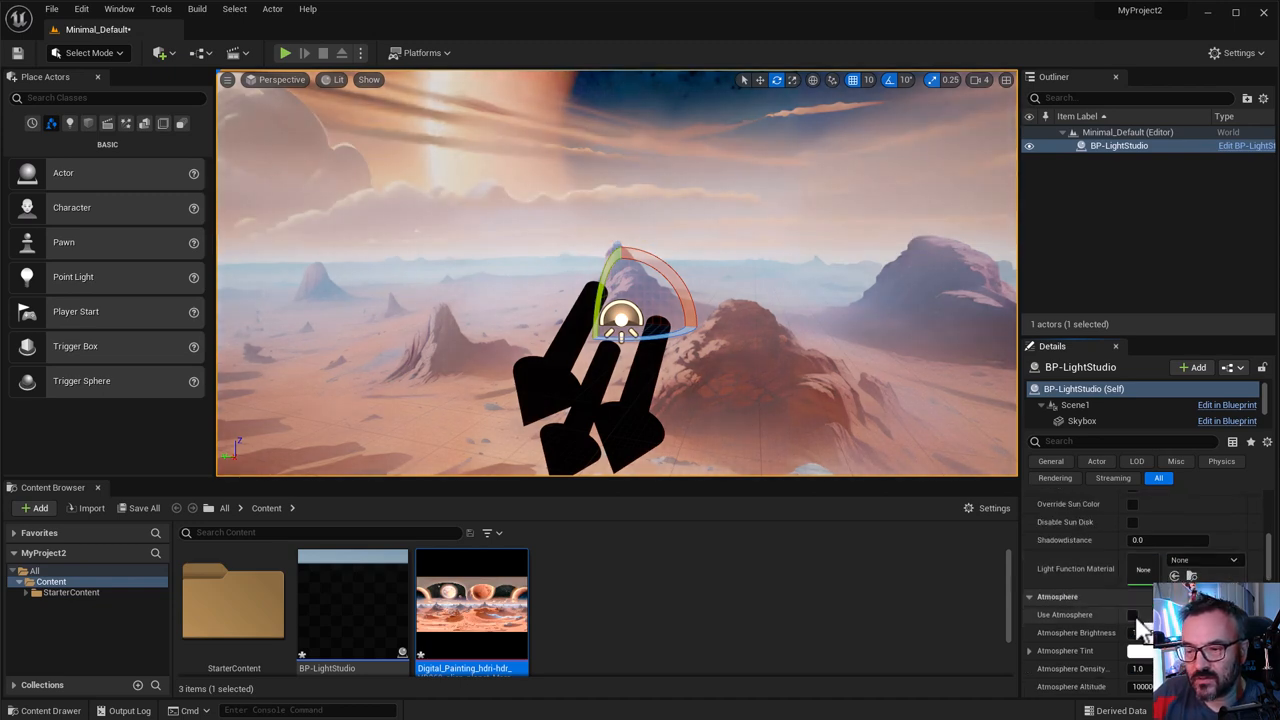
{"action": "left_click", "coordinate": [1132, 614]}
{"action": "left_click", "coordinate": [1132, 614]}
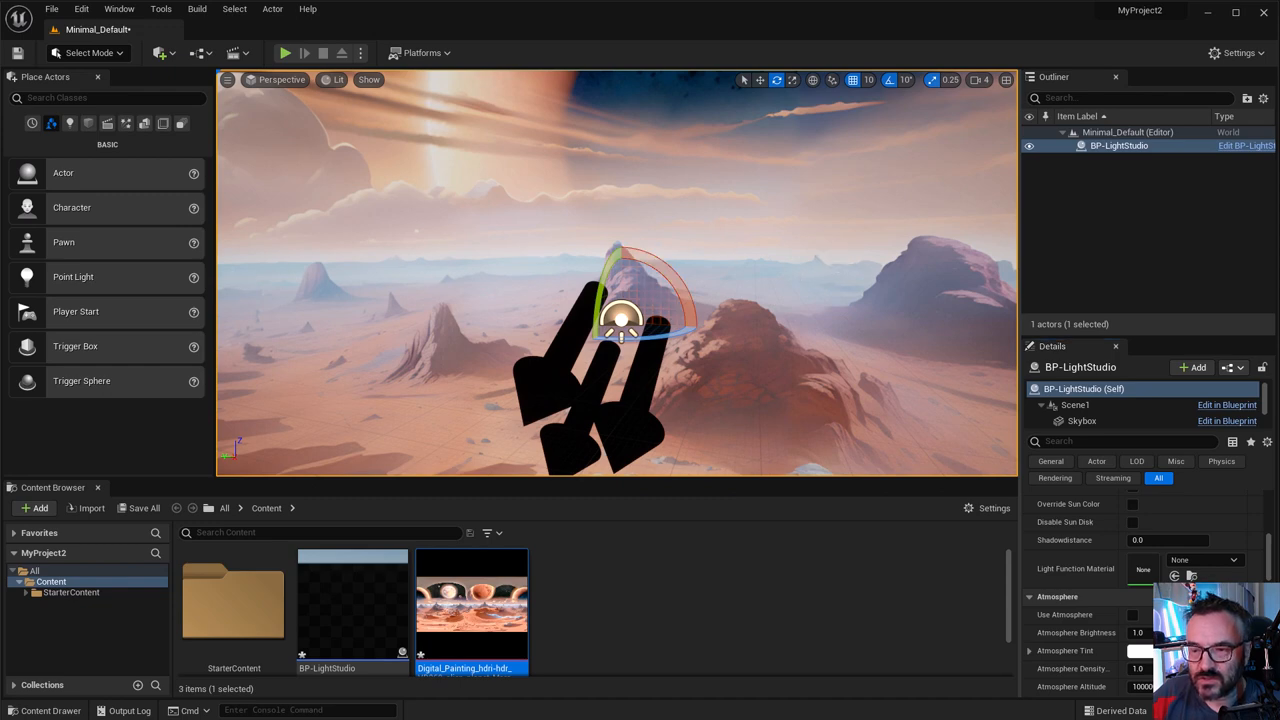
{"action": "left_click_drag", "start_coordinate": [812, 245], "coordinate": [700, 150]}
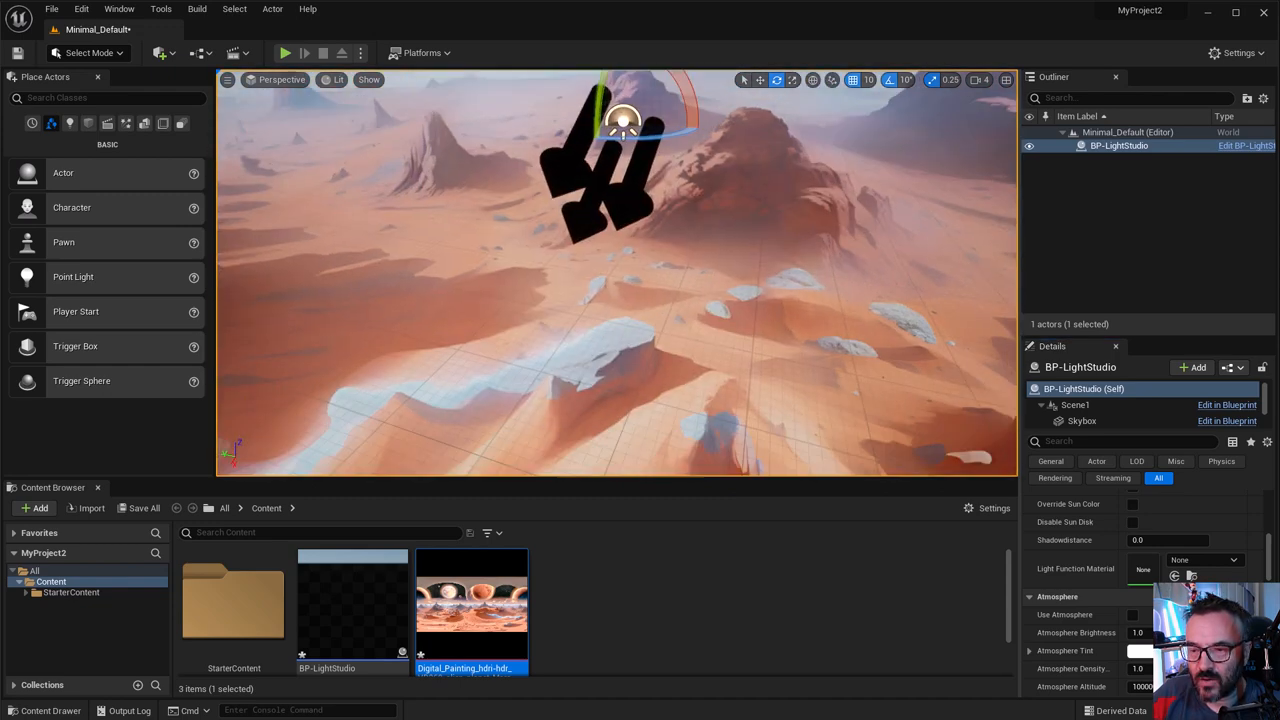
{"action": "left_click_drag", "start_coordinate": [623, 125], "coordinate": [600, 400]}
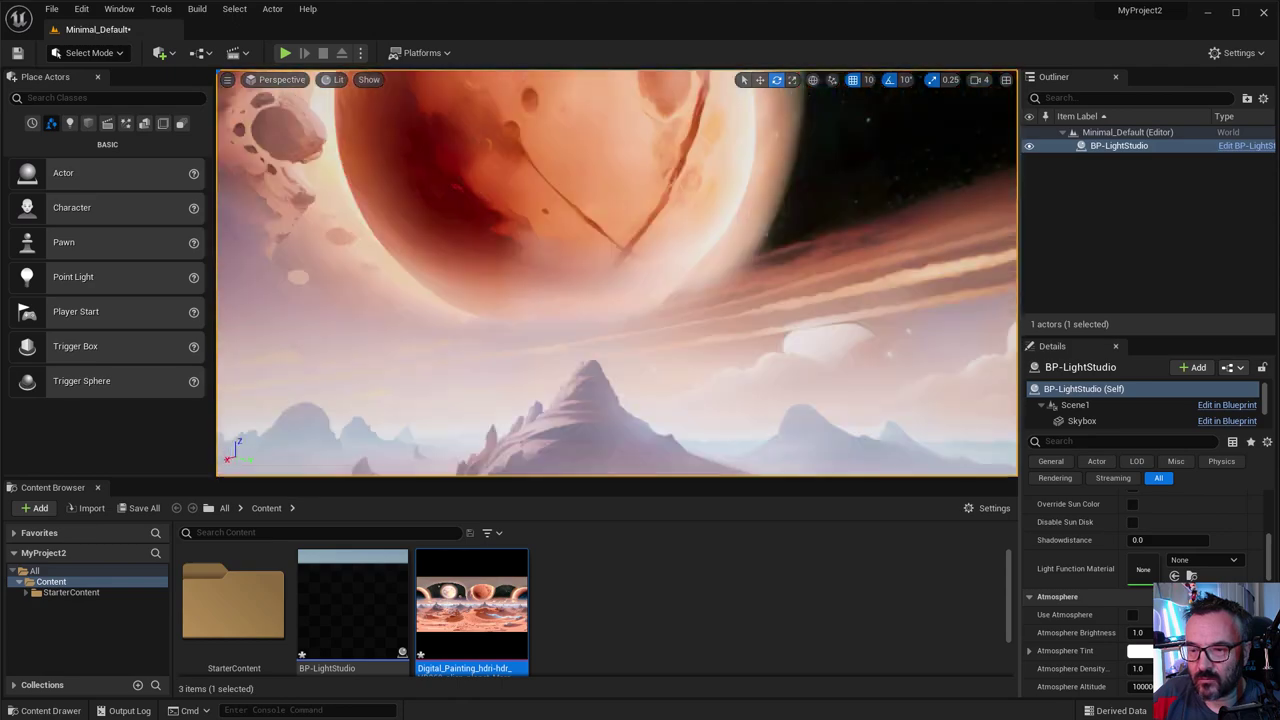
{"action": "left_click_drag", "start_coordinate": [600, 150], "coordinate": [600, 400]}
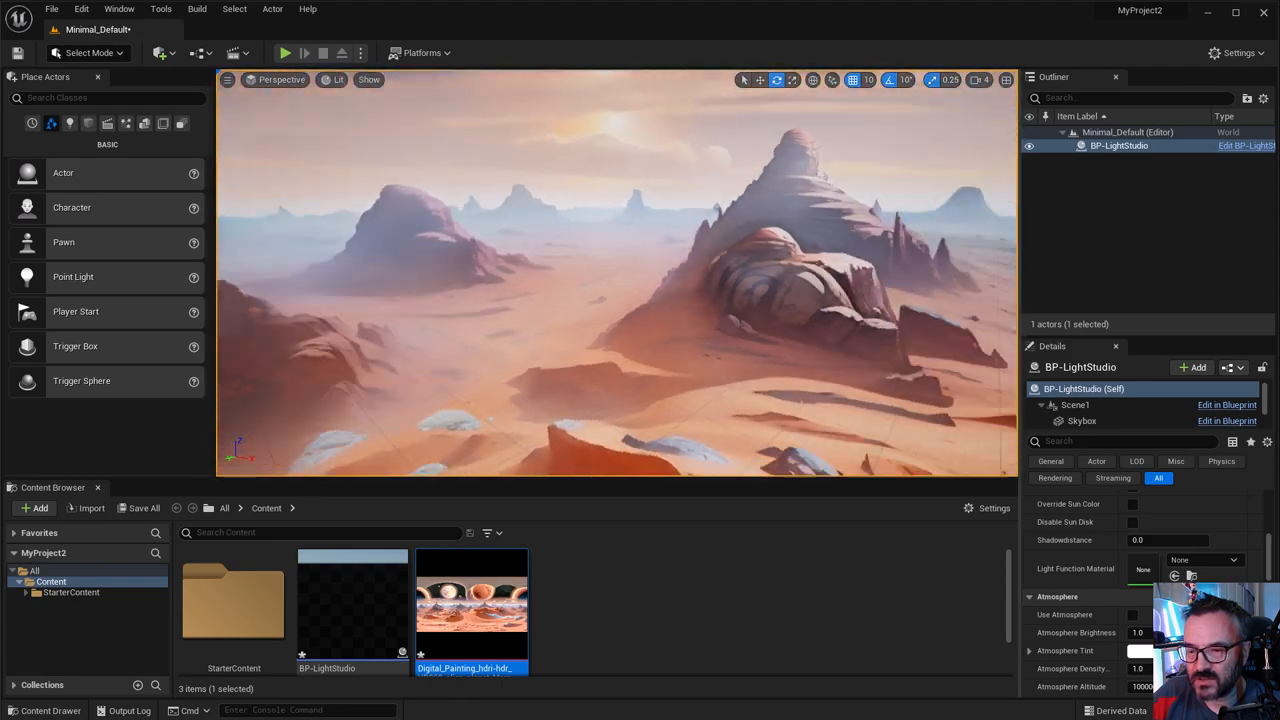
{"action": "left_click_drag", "start_coordinate": [600, 300], "coordinate": [620, 150]}
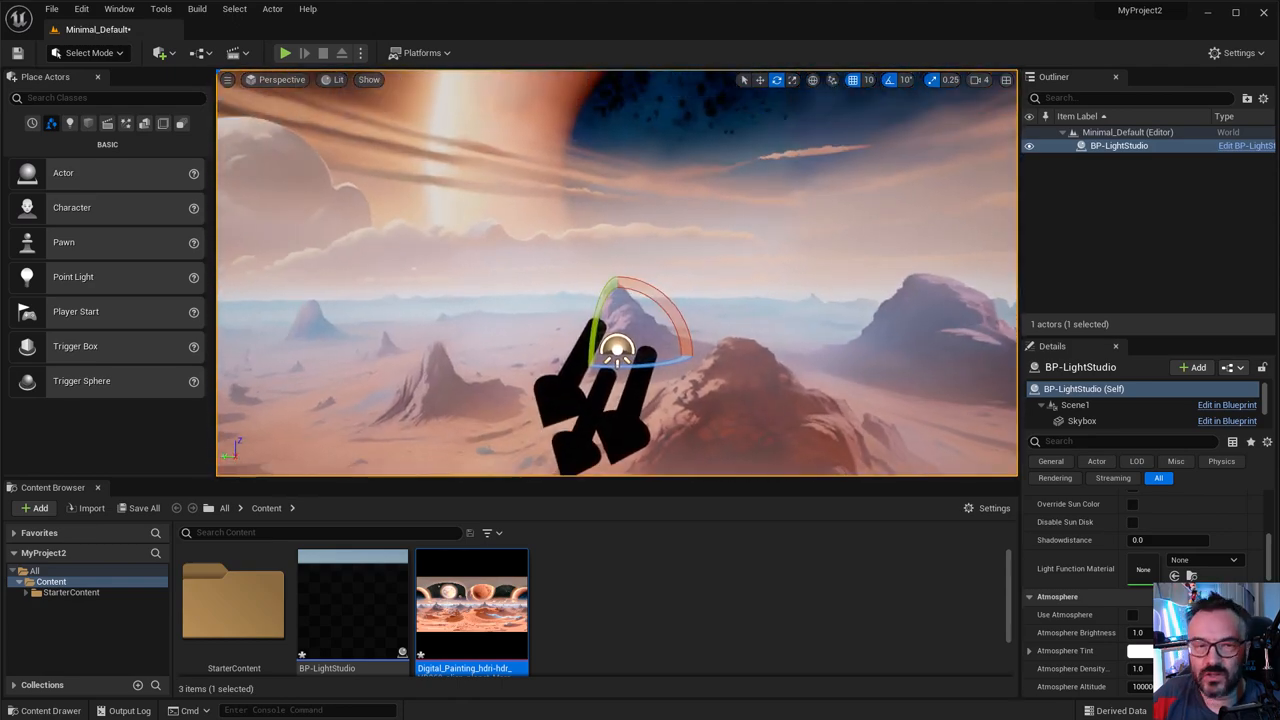